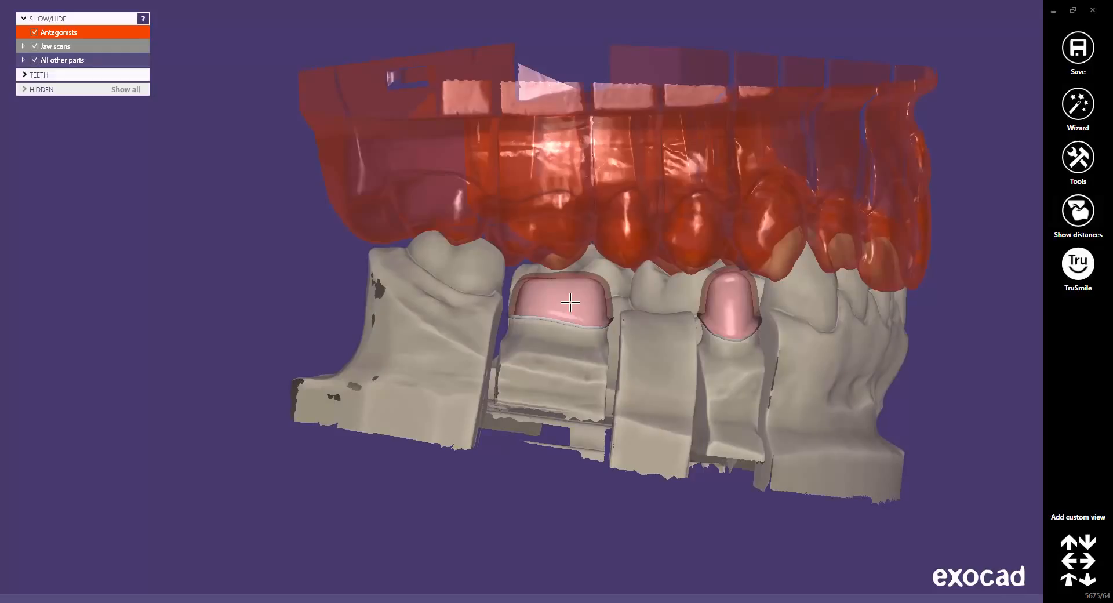
Set the cement gap thickness of tooth 46's crown bottom to 0.08 mm
{"action": "left_click", "coordinate": [570, 302]}
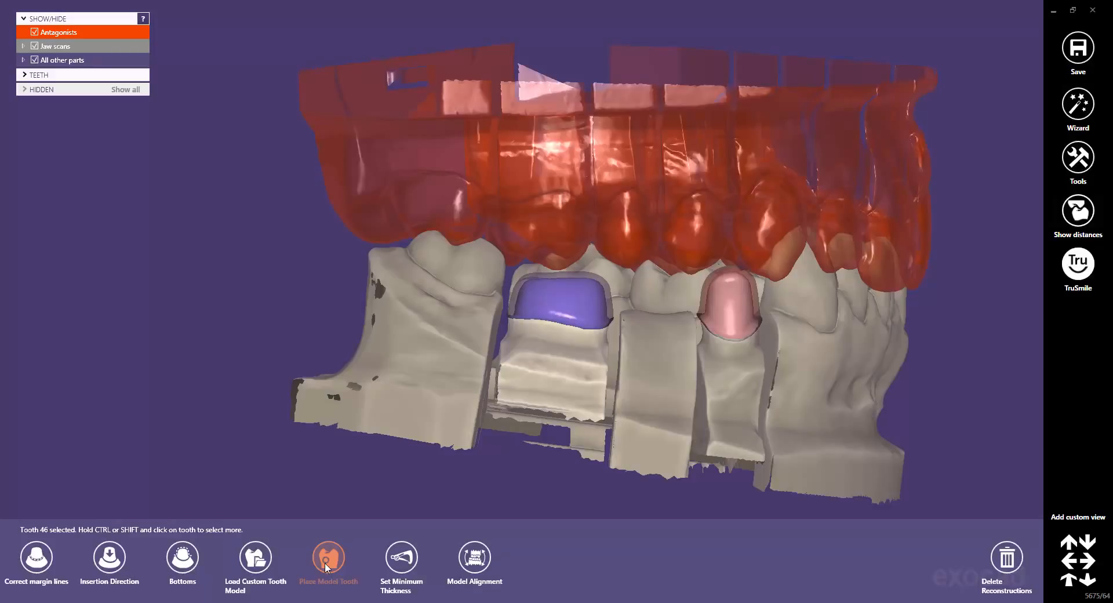
{"action": "left_click", "coordinate": [178, 571]}
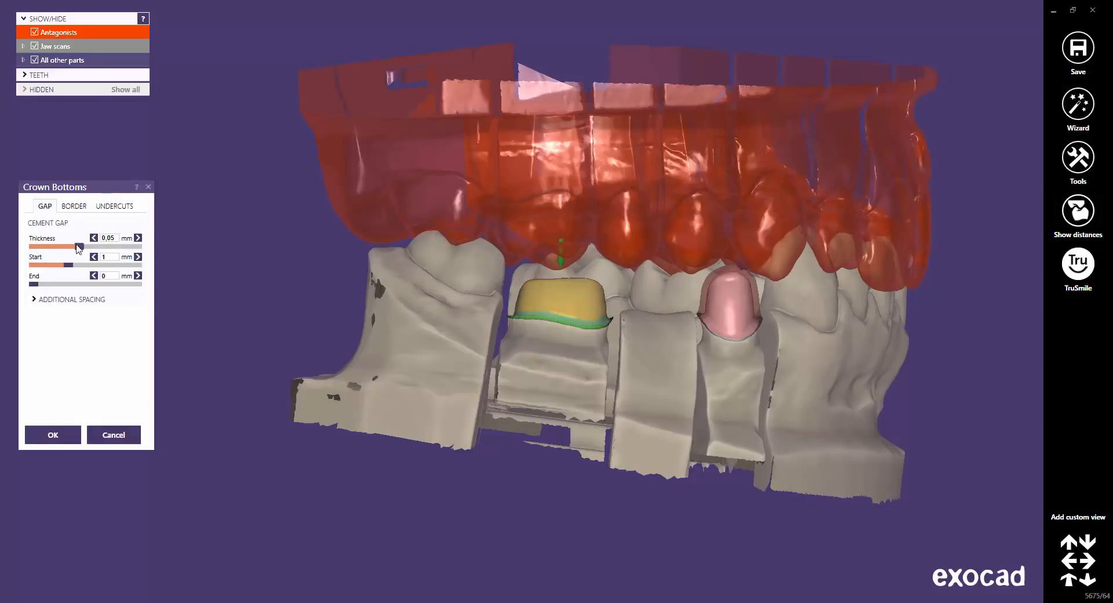
{"action": "left_click_drag", "start_coordinate": [79, 249], "coordinate": [115, 255]}
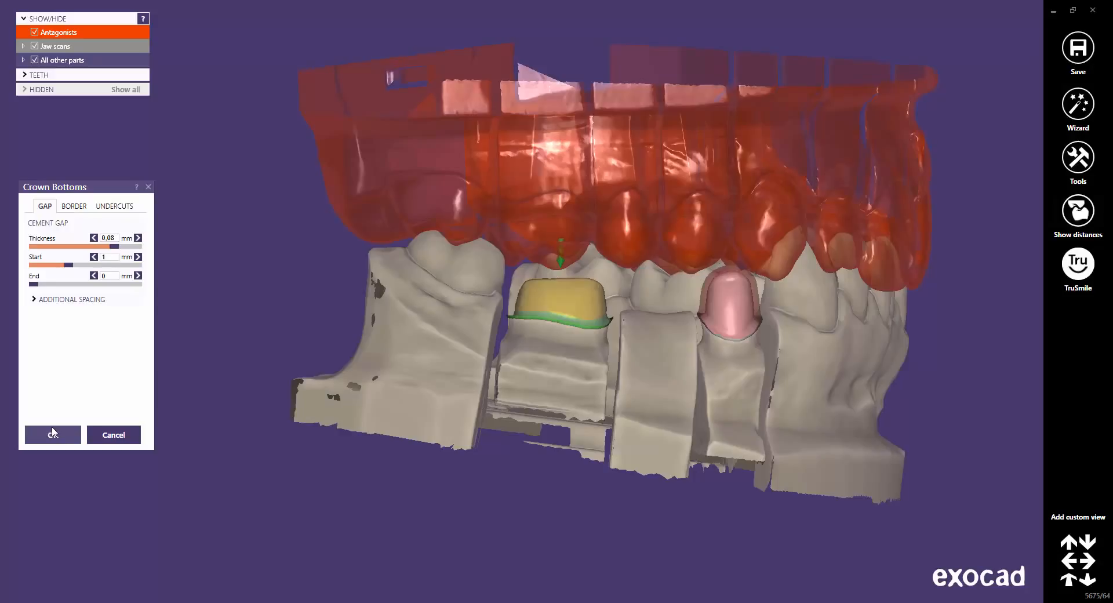
{"action": "left_click", "coordinate": [54, 435]}
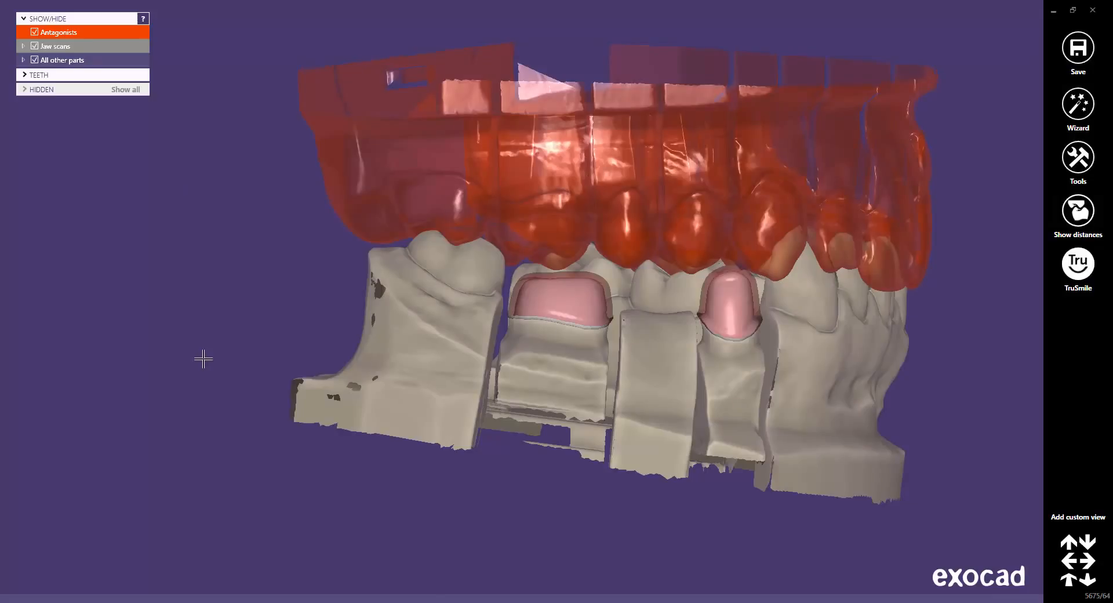
Review the crown bottom cement gap settings for all teeth together and accept them
{"action": "mouse_move", "coordinate": [435, 599]}
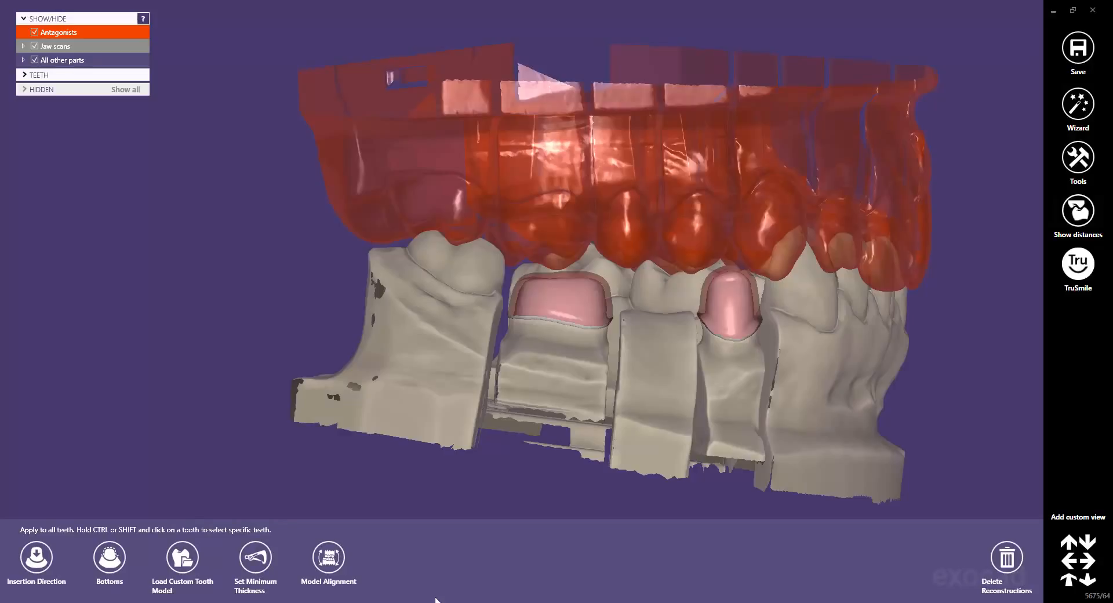
{"action": "left_click", "coordinate": [110, 564]}
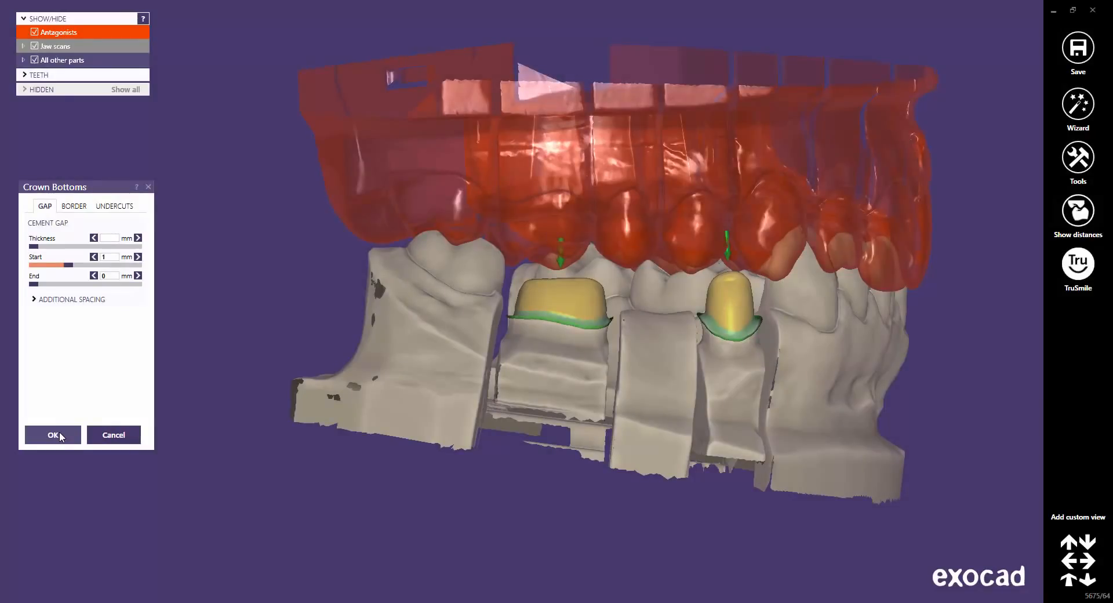
{"action": "left_click", "coordinate": [54, 435]}
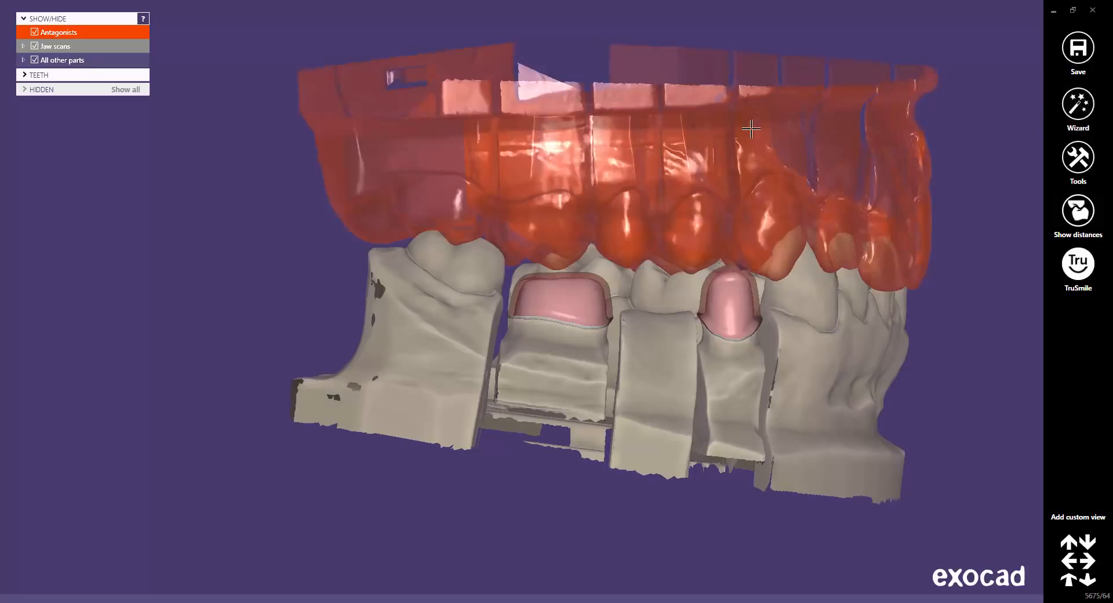
Look through the commands available for the whole project and for tooth 46, and open tooth 46's crown bottom settings
{"action": "right_click", "coordinate": [186, 202]}
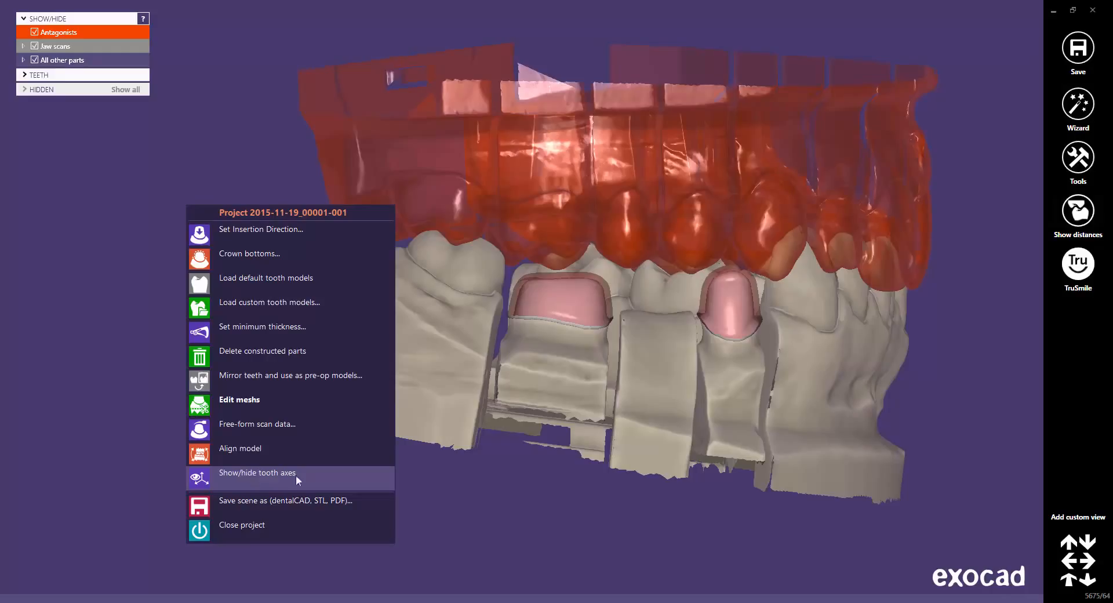
{"action": "left_click", "coordinate": [433, 491]}
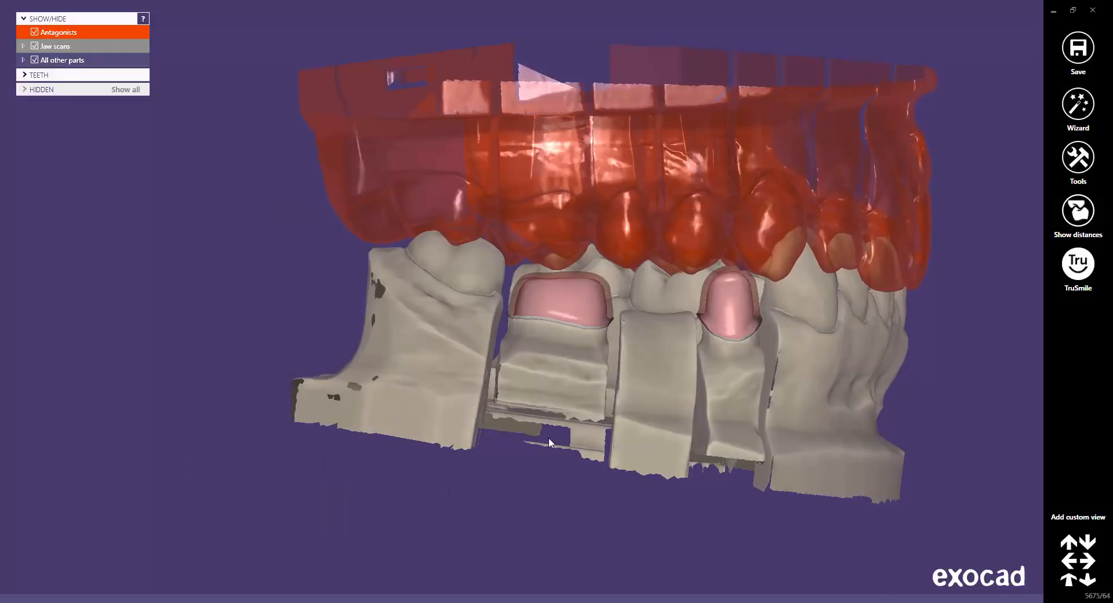
{"action": "right_click", "coordinate": [569, 296]}
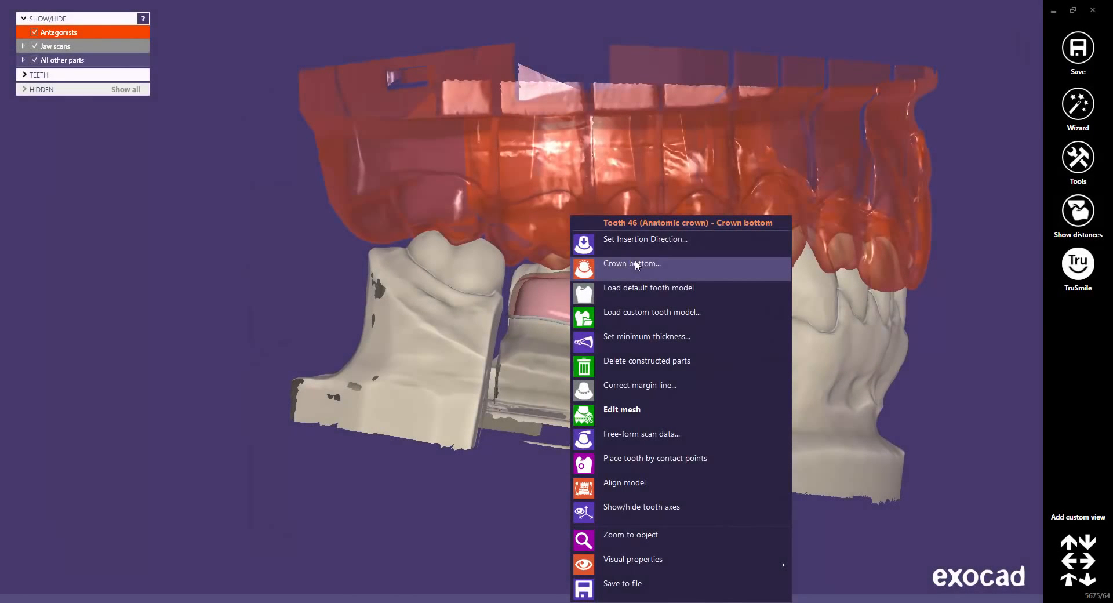
{"action": "left_click", "coordinate": [634, 263]}
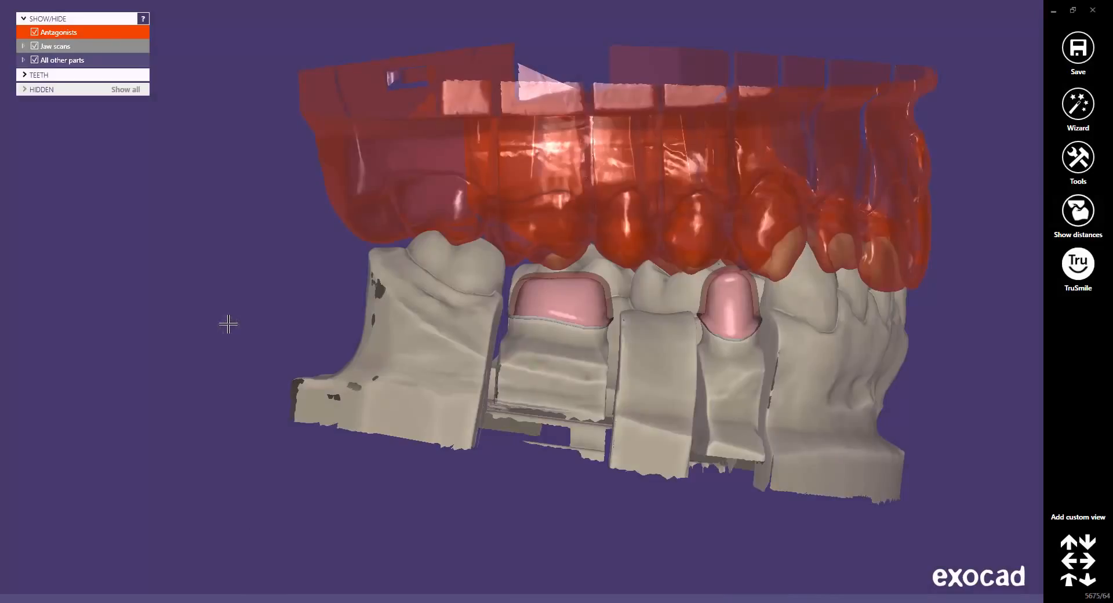
Switch to the wizard and examine the merged bridge restoration against the antagonist from the side and from the occlusal view
{"action": "left_click", "coordinate": [1079, 105]}
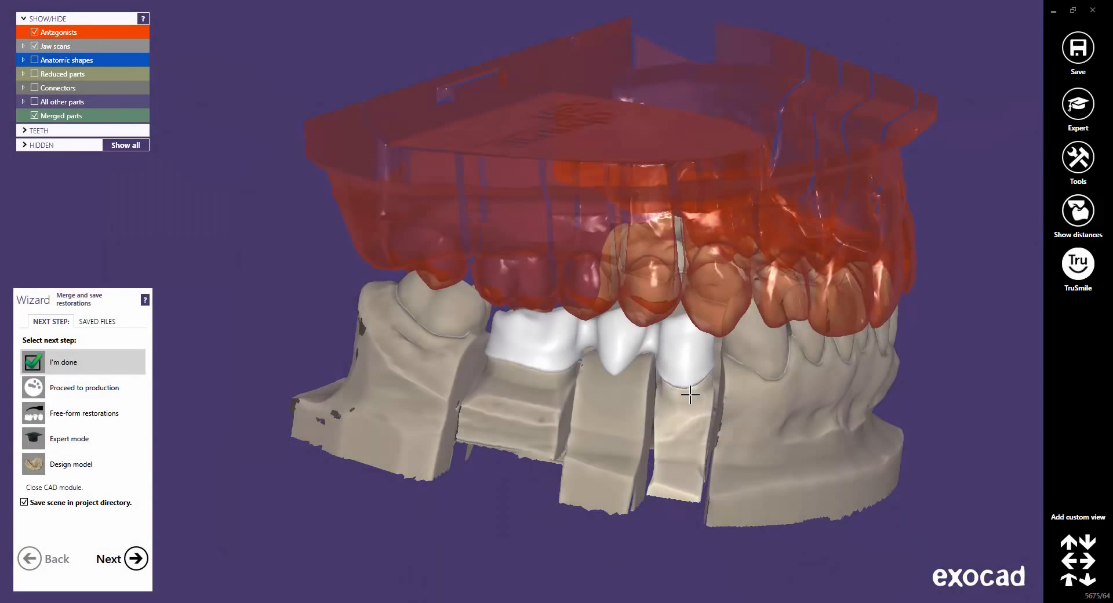
{"action": "scroll", "coordinate": [690, 395], "scroll_direction": "up", "scroll_amount": 6}
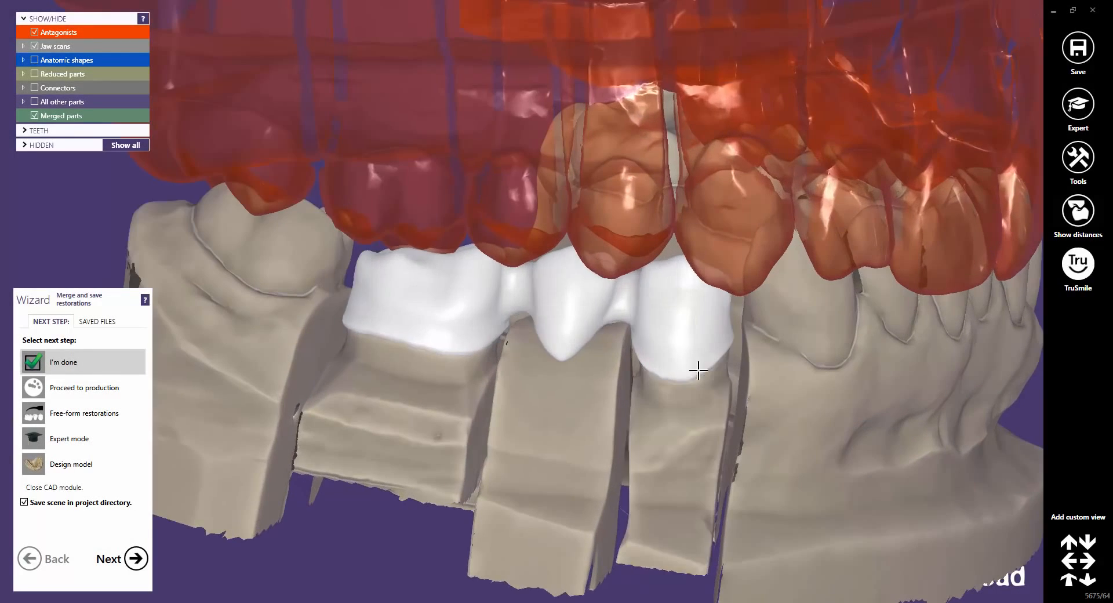
{"action": "scroll", "coordinate": [698, 370], "scroll_direction": "down", "scroll_amount": 6}
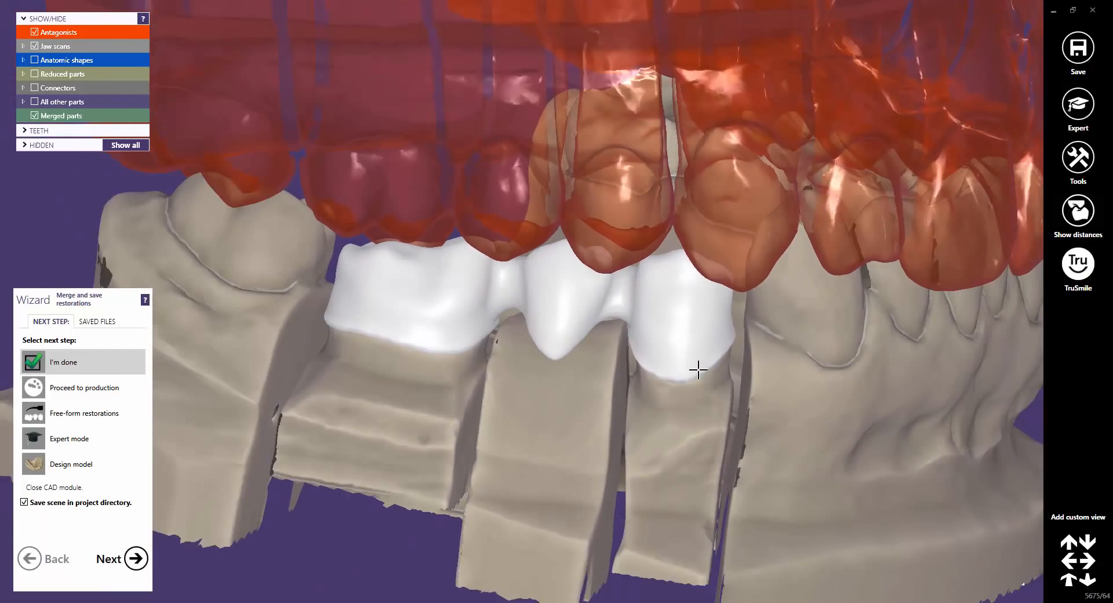
{"action": "right_click_drag", "start_coordinate": [698, 370], "coordinate": [537, 218]}
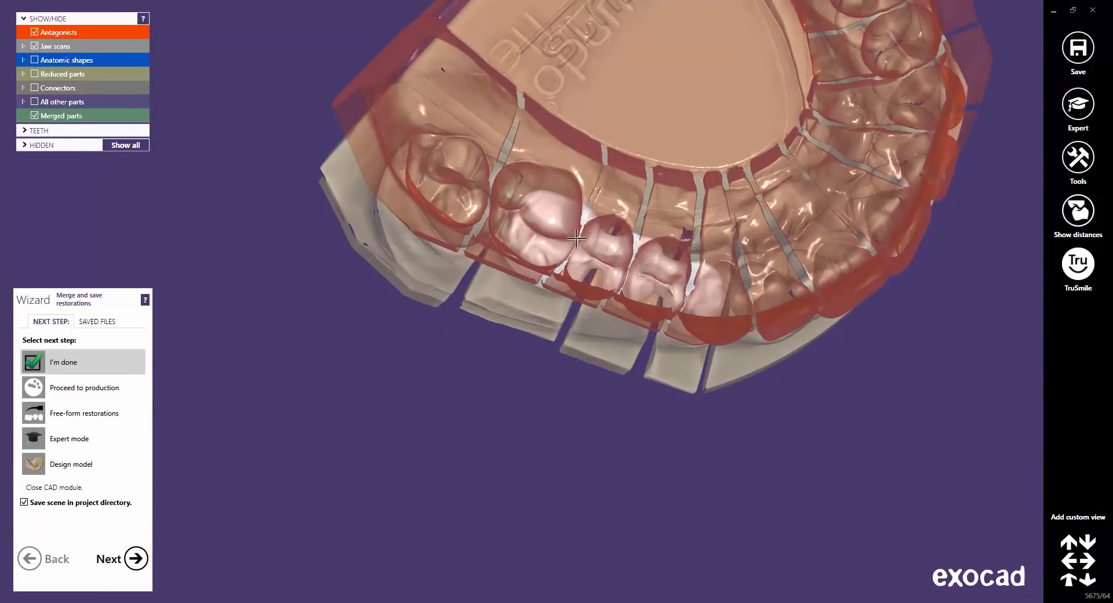
{"action": "scroll", "coordinate": [538, 215], "scroll_direction": "up", "scroll_amount": 8}
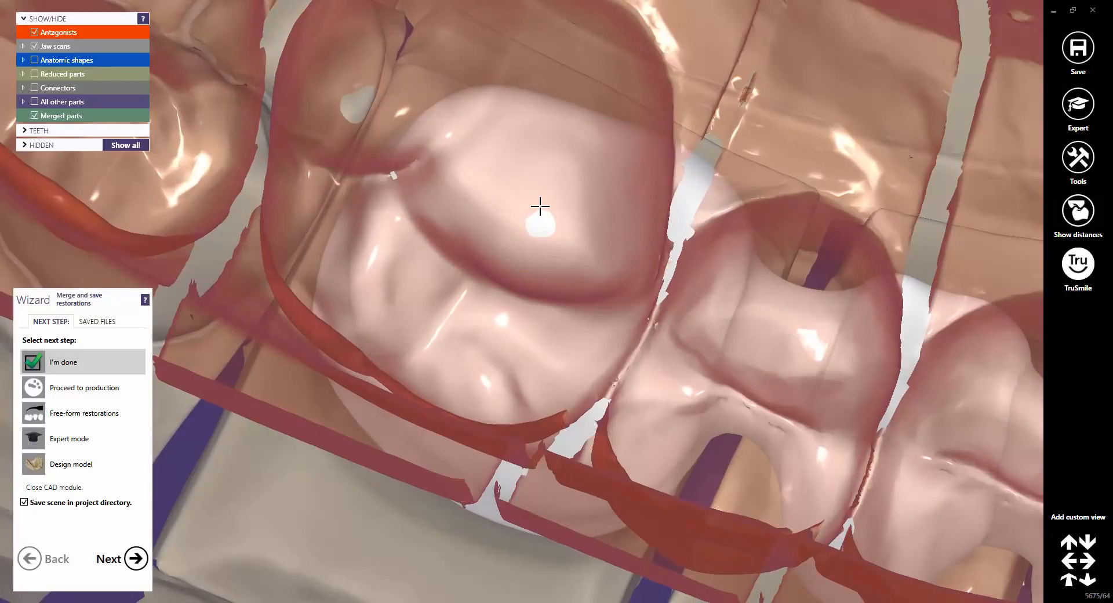
{"action": "scroll", "coordinate": [540, 205], "scroll_direction": "down", "scroll_amount": 8}
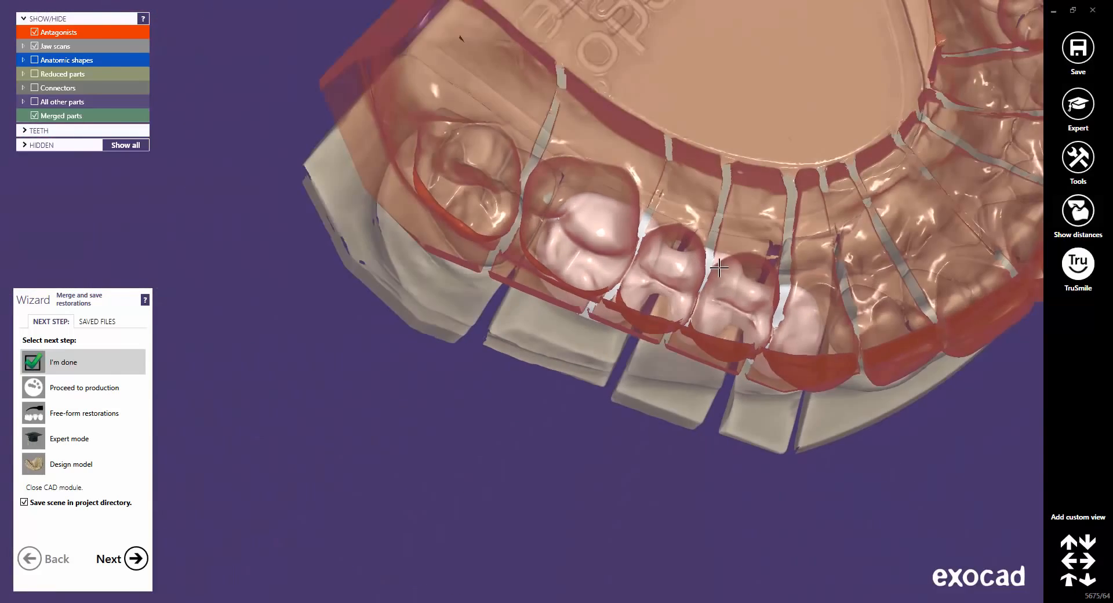
{"action": "right_click_drag", "start_coordinate": [679, 226], "coordinate": [725, 289]}
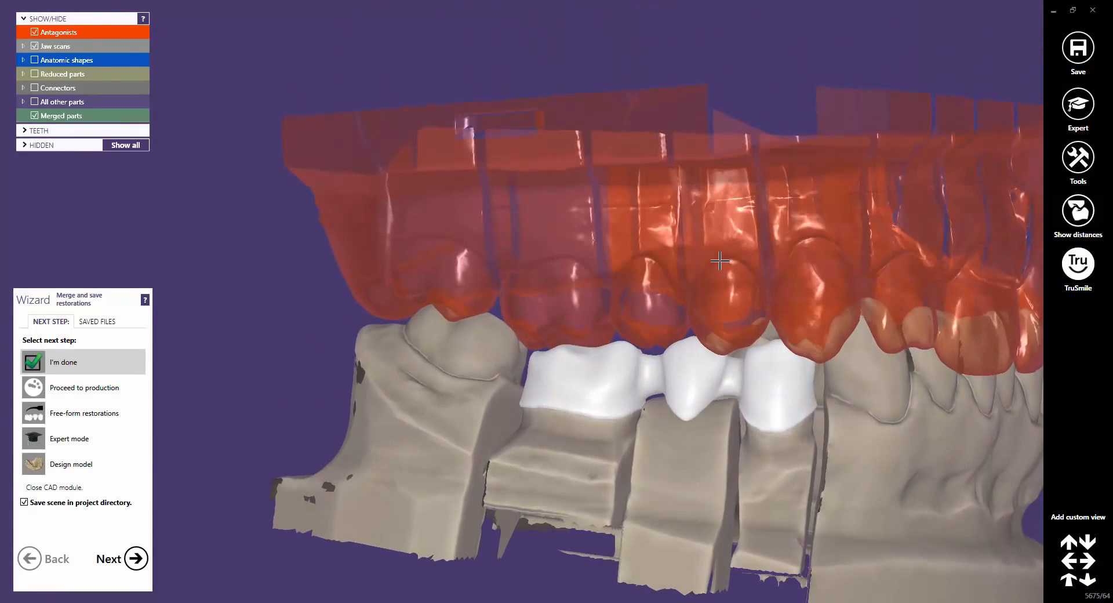
{"action": "scroll", "coordinate": [649, 247], "scroll_direction": "up", "scroll_amount": 4}
{"action": "right_click_drag", "start_coordinate": [645, 237], "coordinate": [638, 229], "text": "ctrl"}
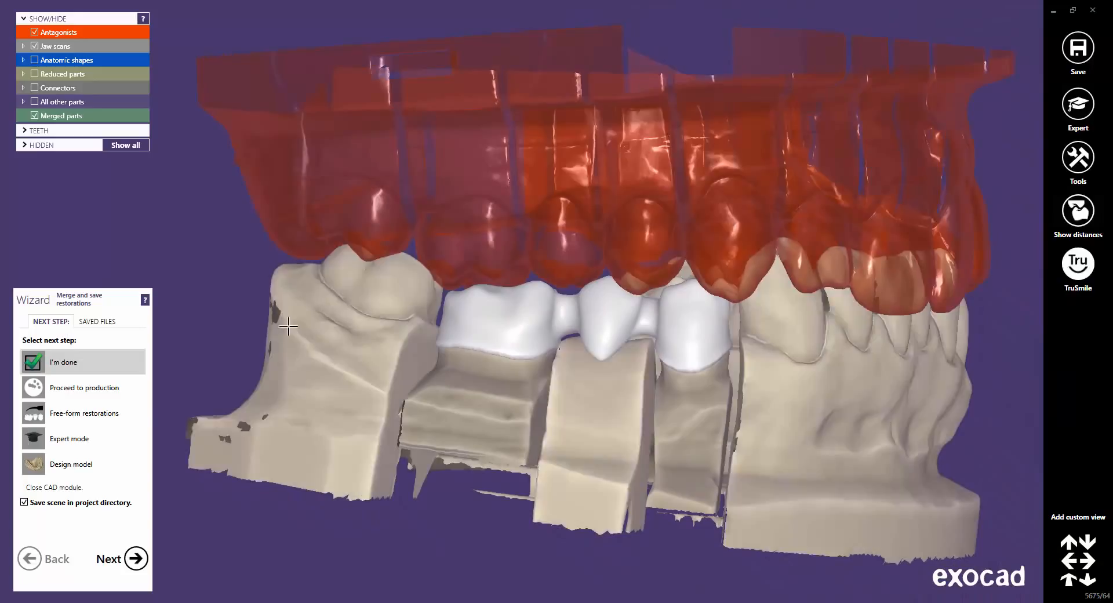
Leave the wizard's merge and save stage for expert mode and bring up the tools that apply to all teeth
{"action": "left_click", "coordinate": [71, 444]}
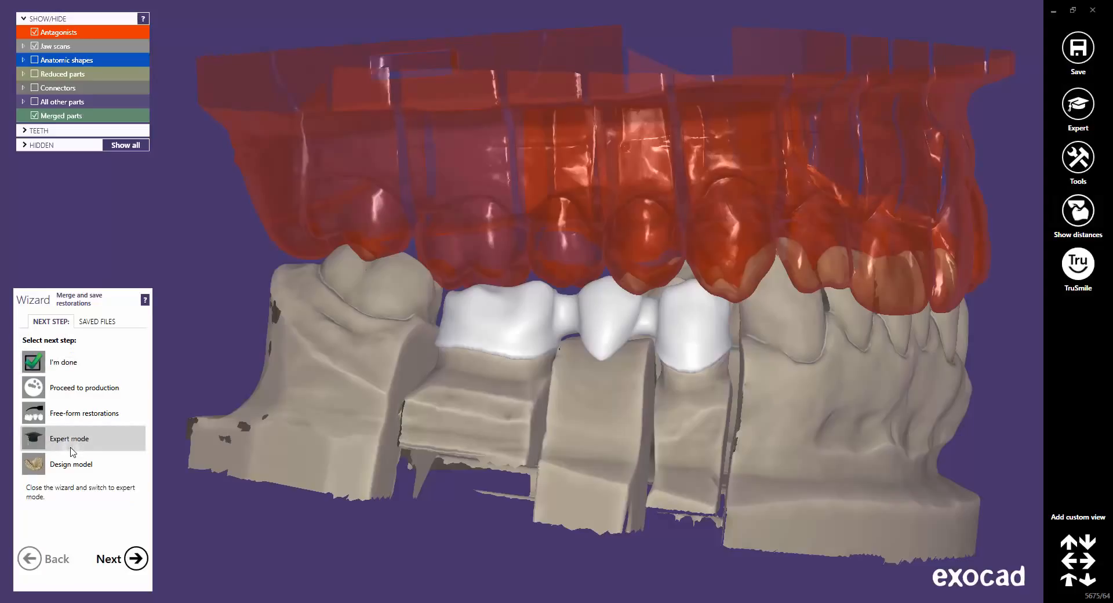
{"action": "left_click", "coordinate": [135, 561]}
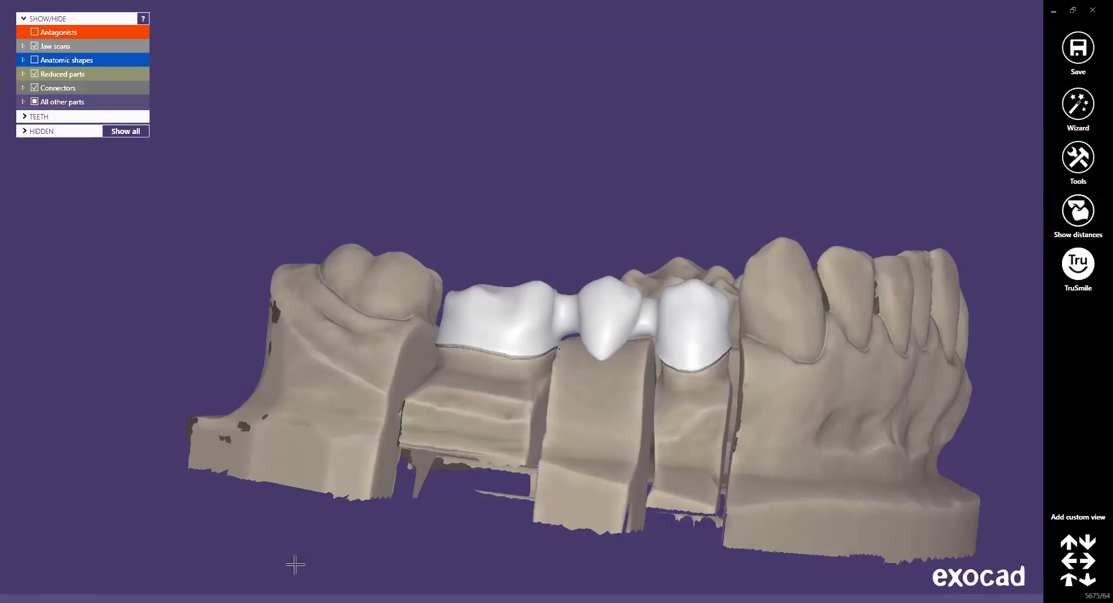
{"action": "mouse_move", "coordinate": [382, 598]}
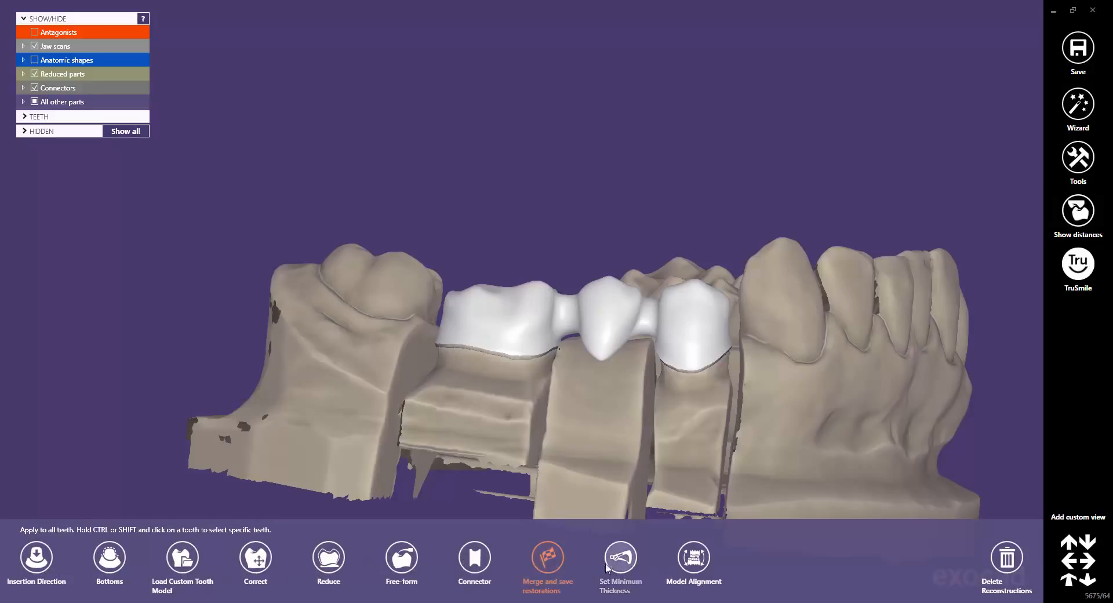
{"action": "left_click", "coordinate": [685, 571]}
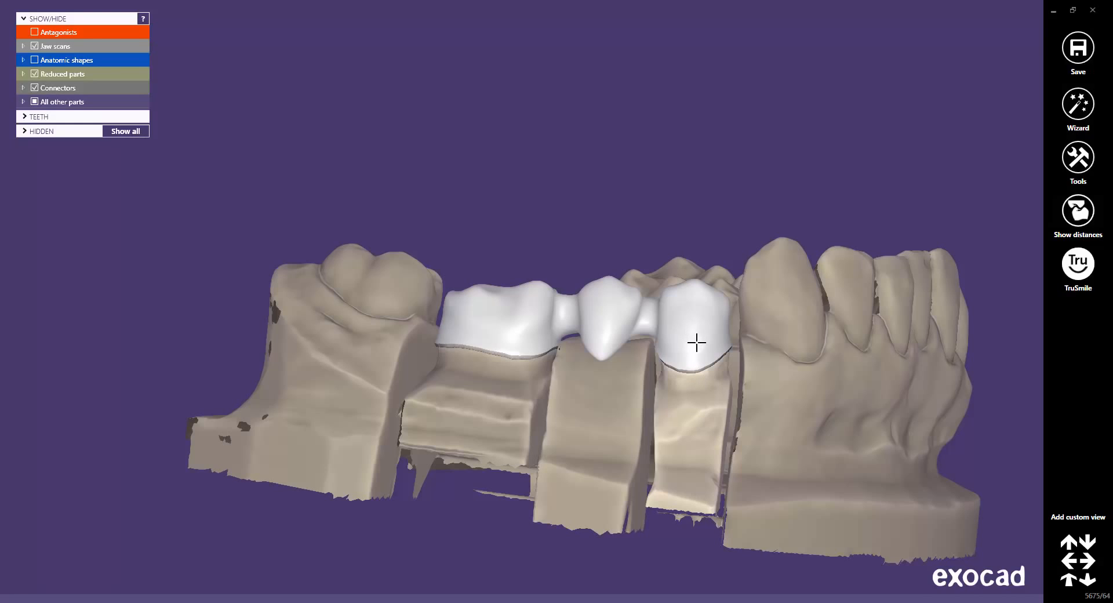
Correct tooth 44's margin line by moving its front points inward toward the prepared stump, and accept the new margin
{"action": "left_click", "coordinate": [702, 419]}
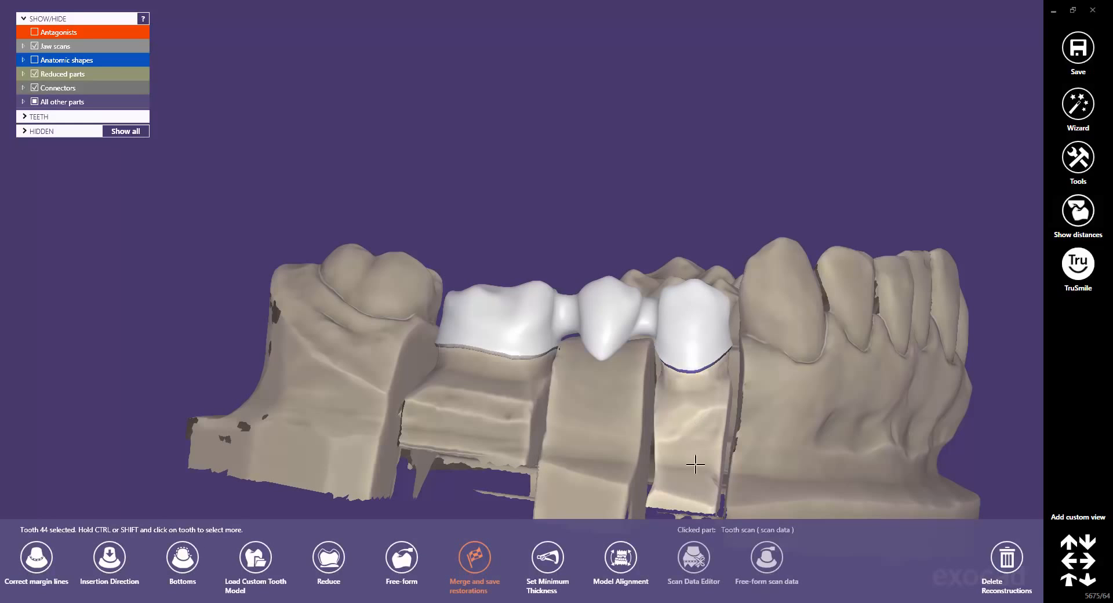
{"action": "left_click", "coordinate": [35, 558]}
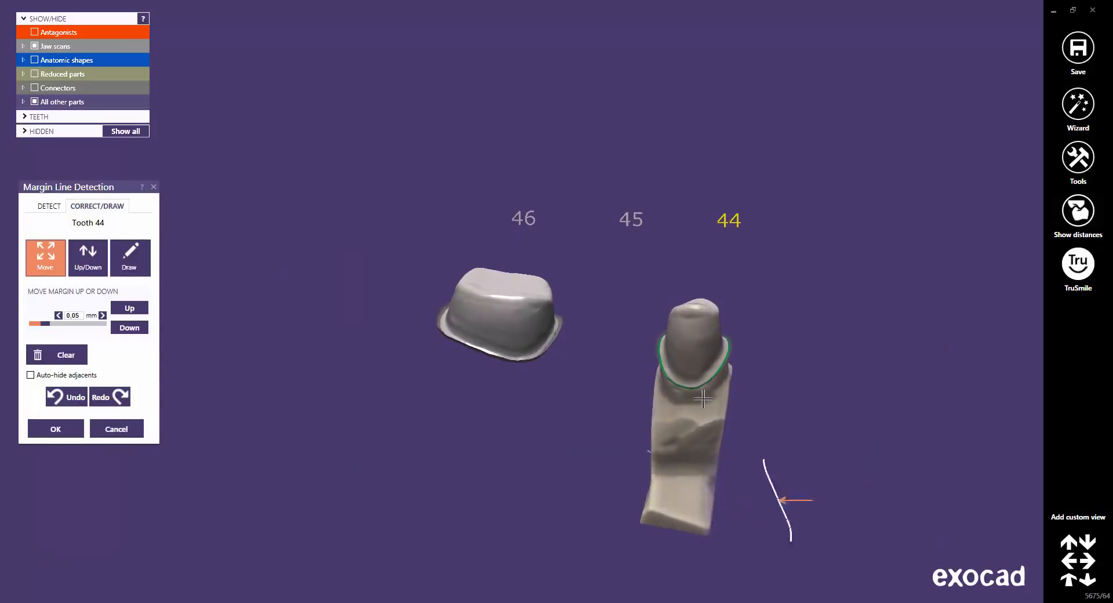
{"action": "scroll", "coordinate": [740, 382], "scroll_direction": "up", "scroll_amount": 3}
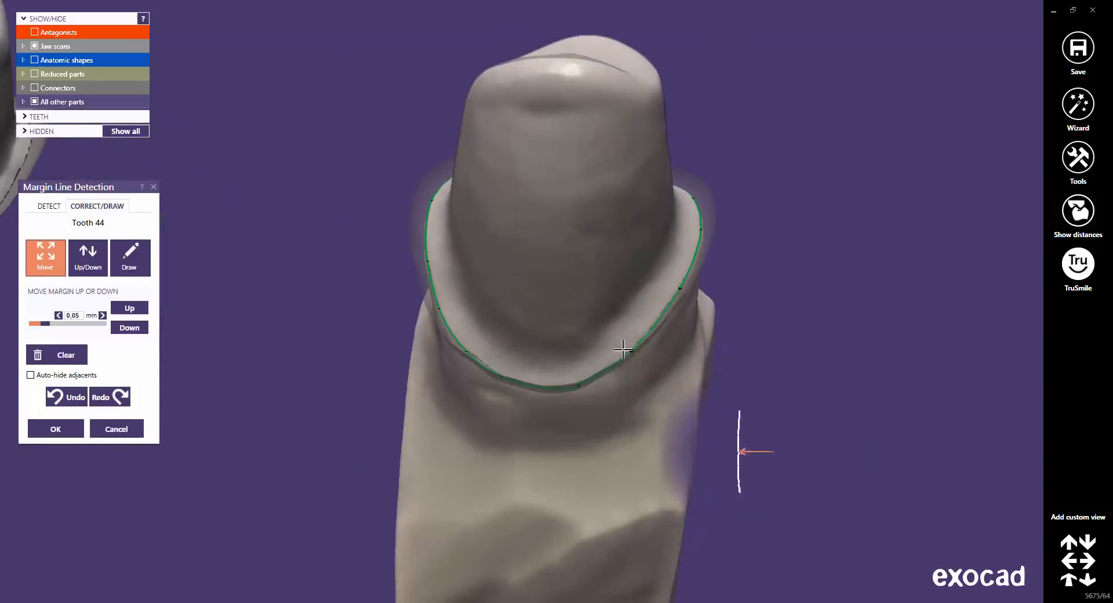
{"action": "left_click_drag", "start_coordinate": [438, 305], "coordinate": [457, 298]}
{"action": "left_click_drag", "start_coordinate": [466, 351], "coordinate": [482, 341]}
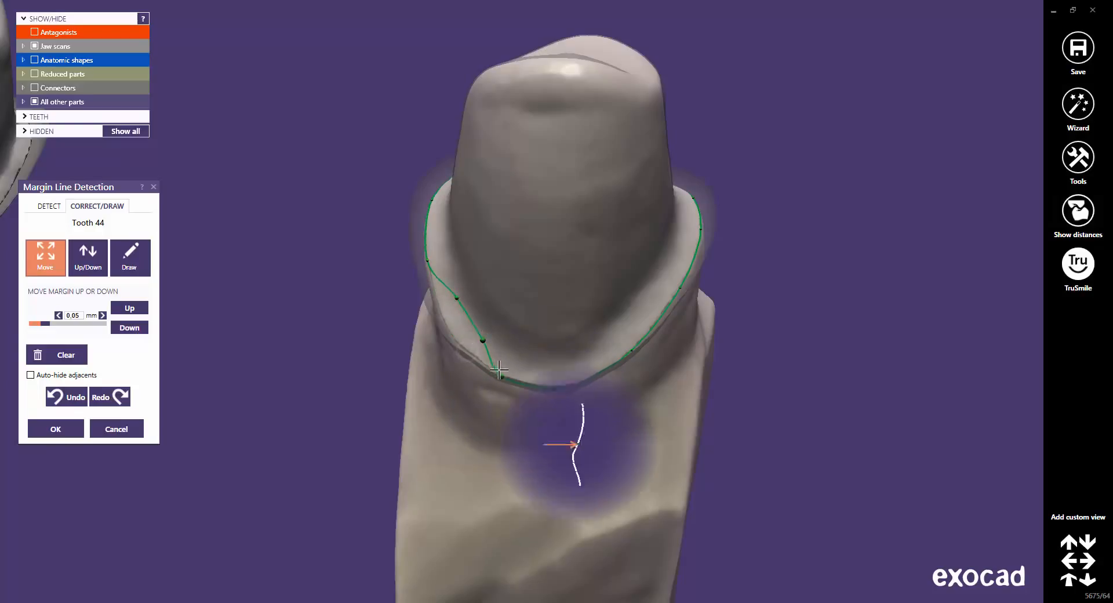
{"action": "left_click_drag", "start_coordinate": [501, 377], "coordinate": [645, 300]}
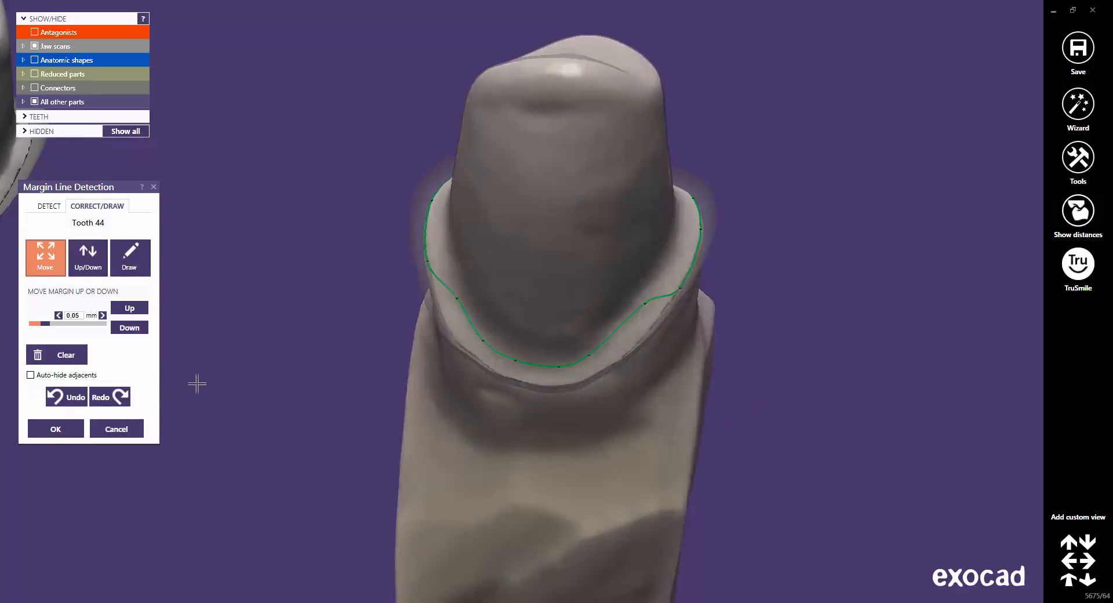
{"action": "left_click", "coordinate": [68, 430]}
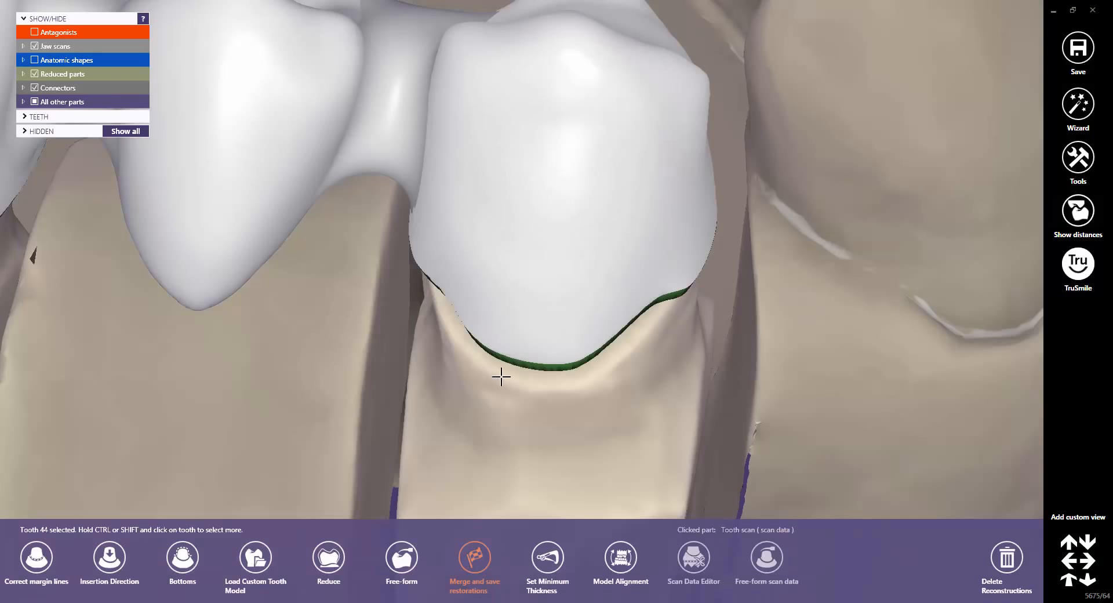
Set the minimum thickness of tooth 46 to 0.4 mm and apply it
{"action": "middle_click", "coordinate": [501, 378]}
{"action": "scroll", "coordinate": [492, 334], "scroll_direction": "down", "scroll_amount": 5}
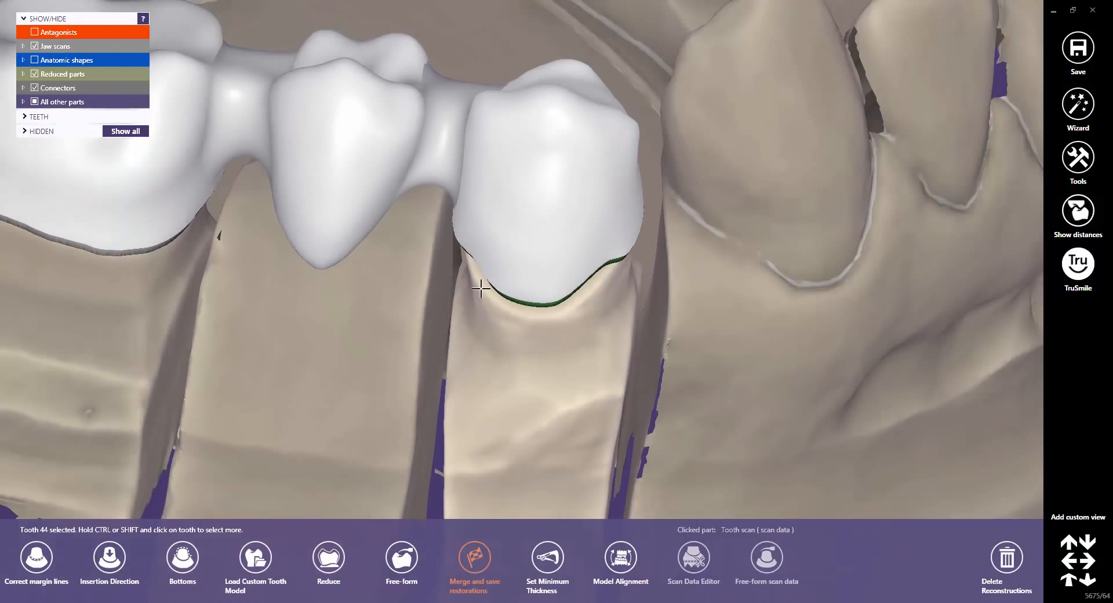
{"action": "middle_click_drag", "start_coordinate": [425, 316], "coordinate": [542, 418]}
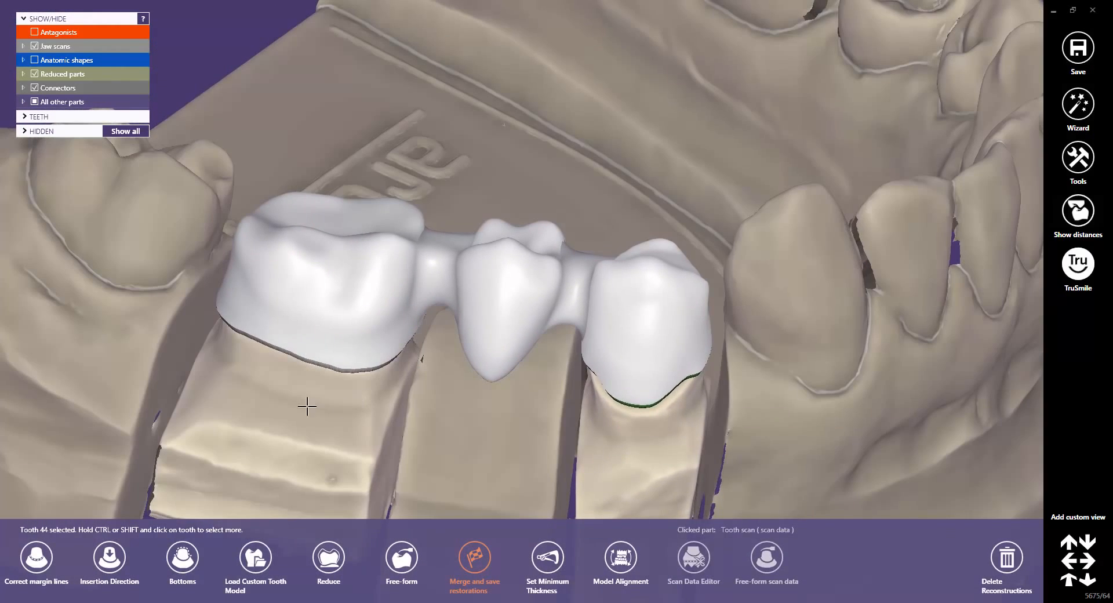
{"action": "left_click", "coordinate": [302, 323]}
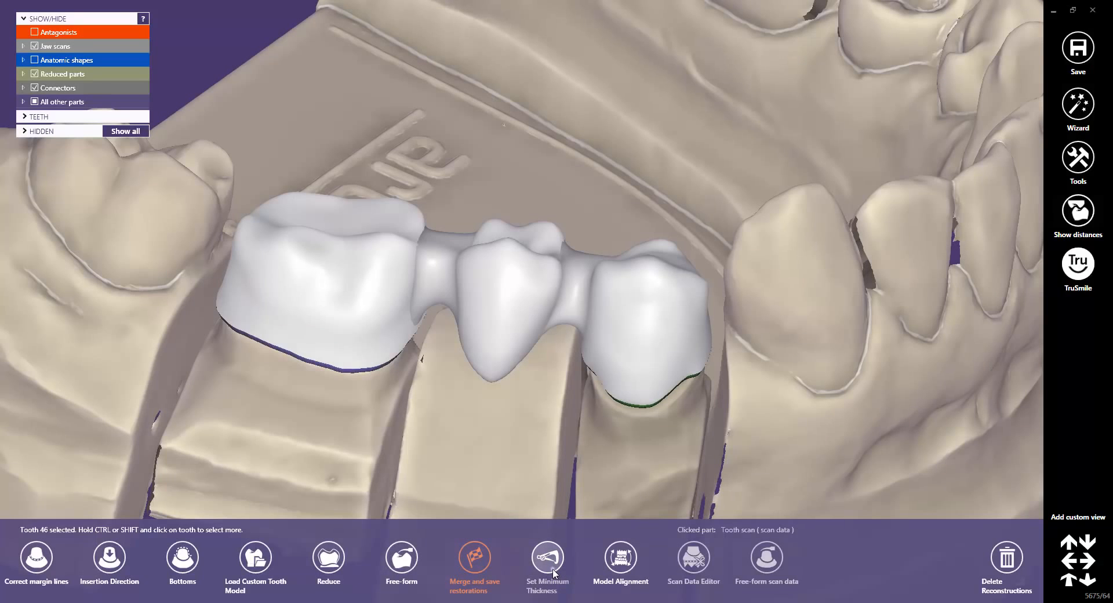
{"action": "left_click", "coordinate": [553, 573]}
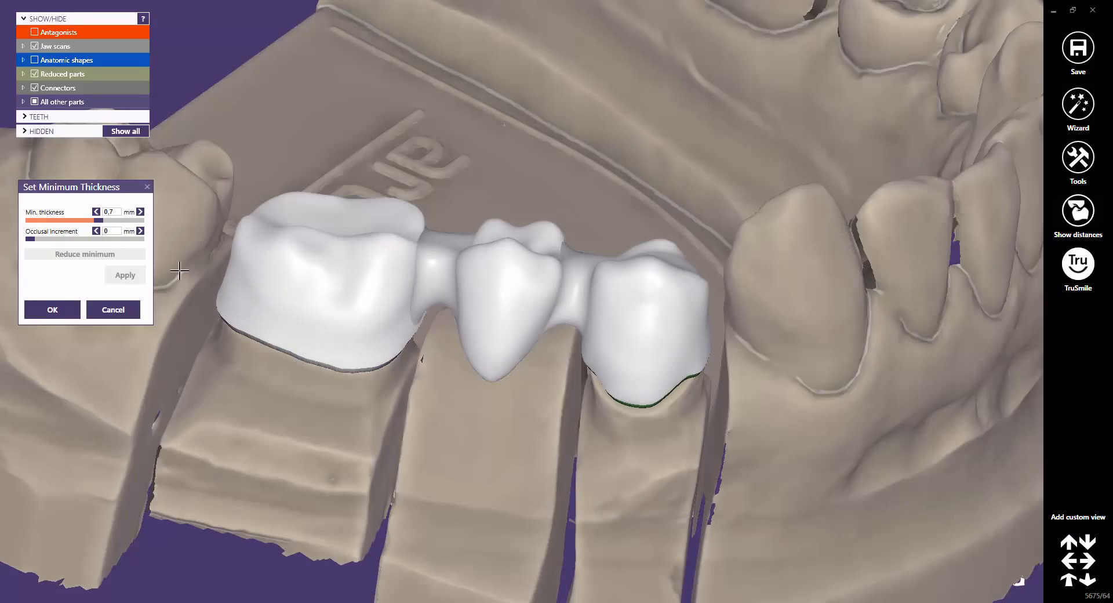
{"action": "left_click_drag", "start_coordinate": [99, 220], "coordinate": [56, 221]}
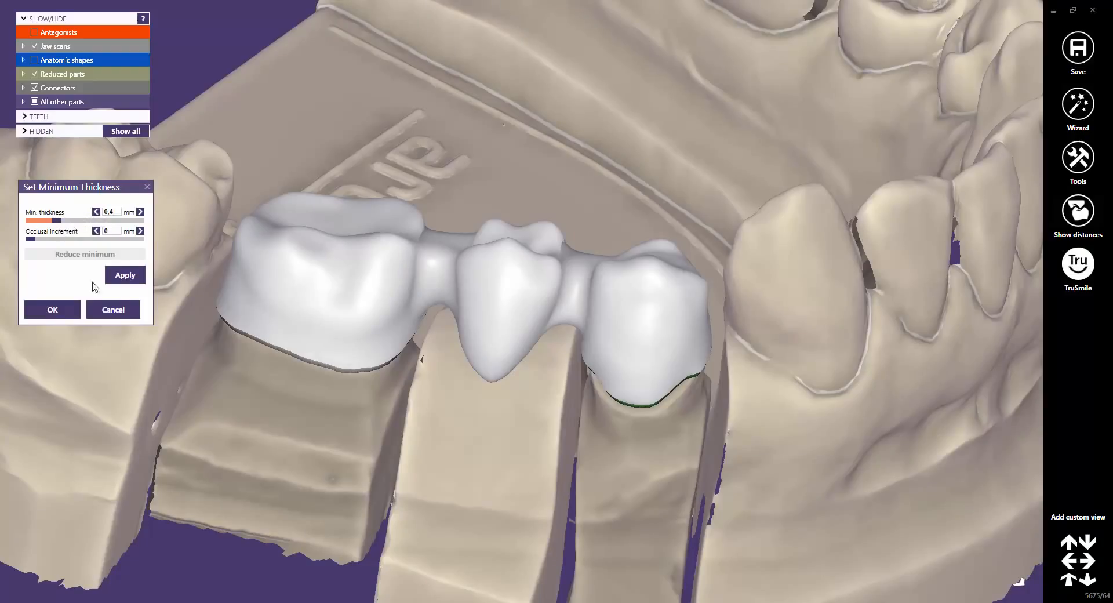
{"action": "left_click", "coordinate": [123, 276]}
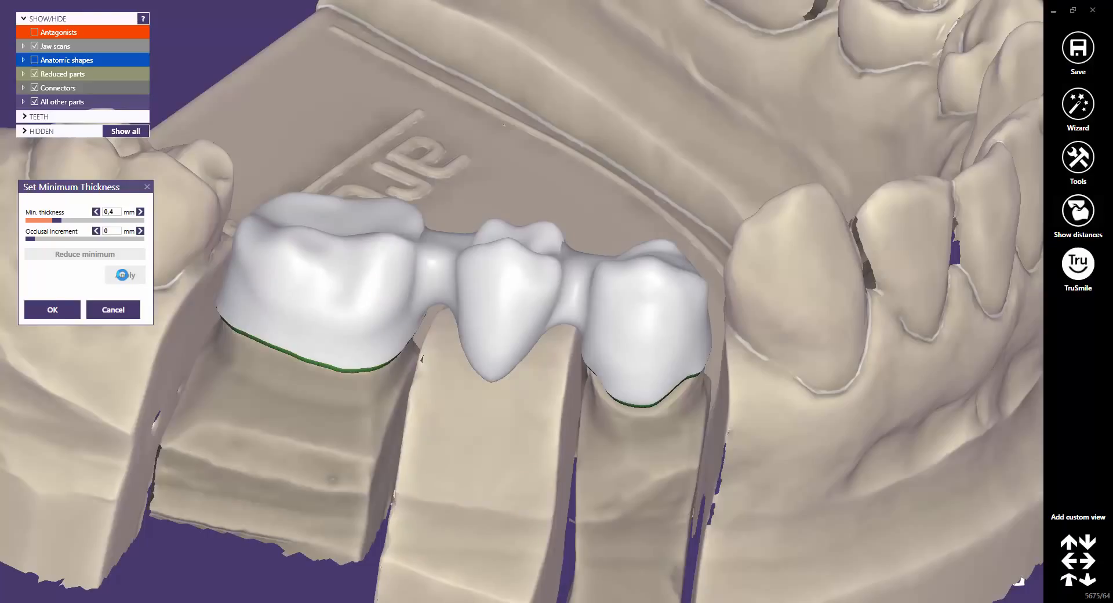
Accept the minimum thickness, add material to tooth 46's occlusal surface with the Free-Forming Add/Remove brush, and confirm the reshaping
{"action": "left_click", "coordinate": [57, 309]}
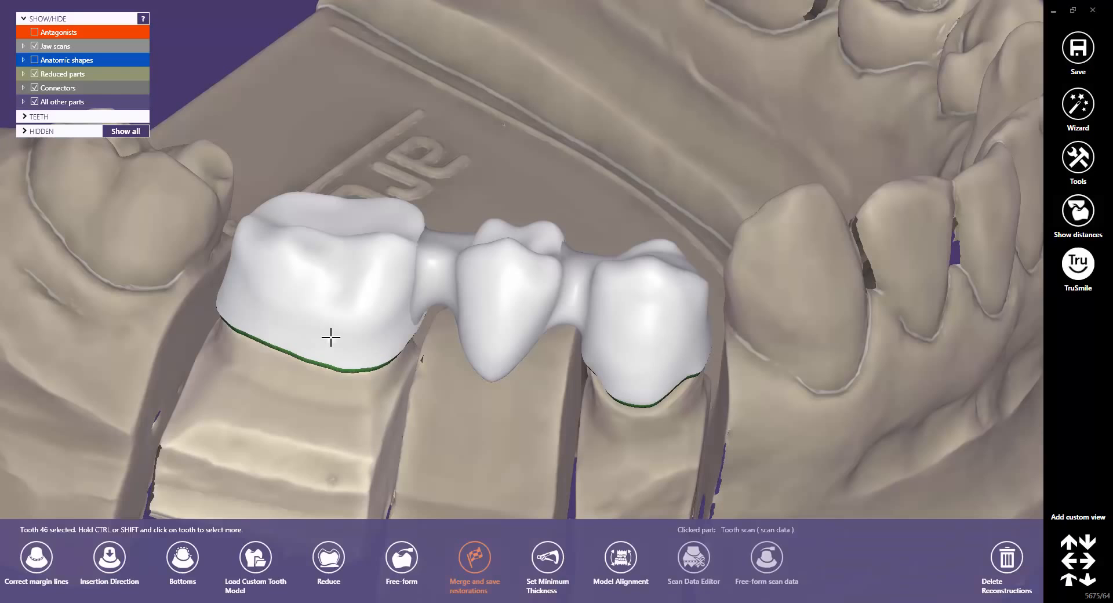
{"action": "left_click", "coordinate": [331, 338]}
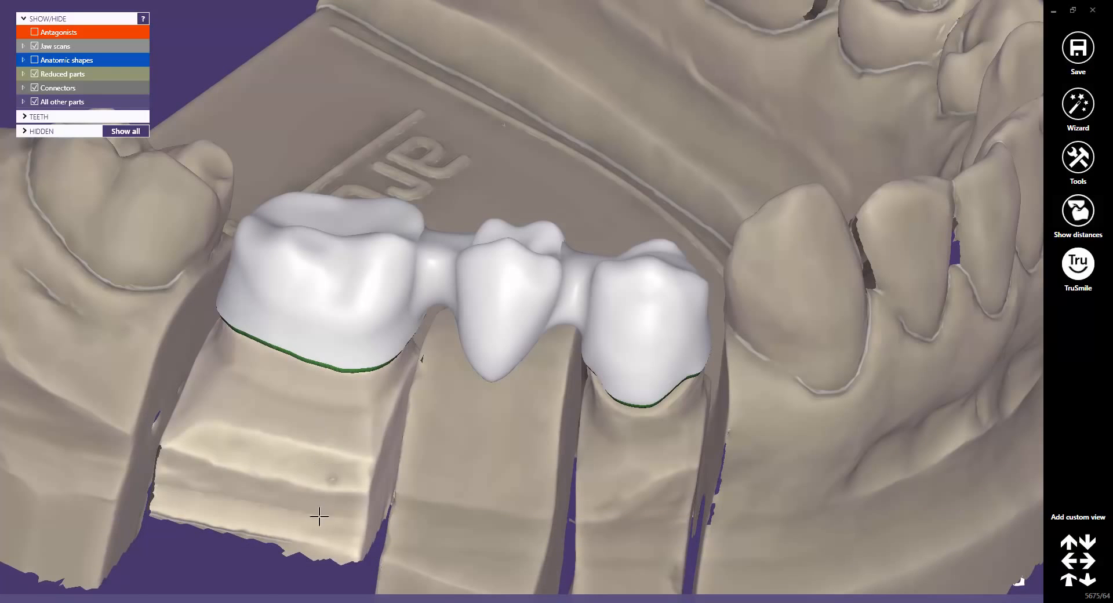
{"action": "mouse_move", "coordinate": [320, 597]}
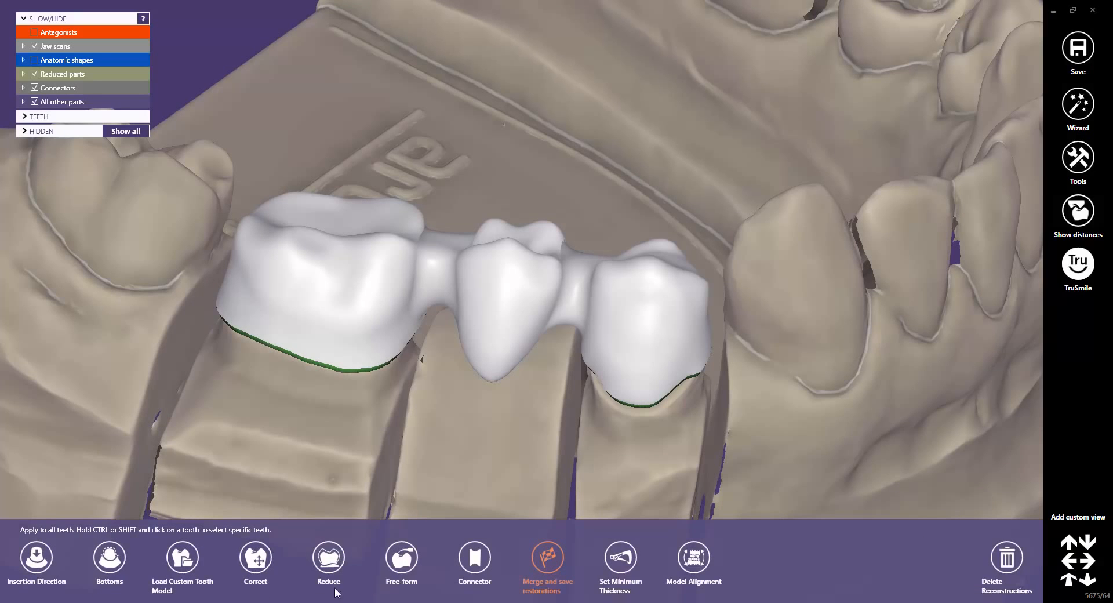
{"action": "left_click", "coordinate": [400, 562]}
{"action": "right_click_drag", "start_coordinate": [335, 262], "coordinate": [338, 256]}
{"action": "scroll", "coordinate": [360, 229], "scroll_direction": "up", "scroll_amount": 4}
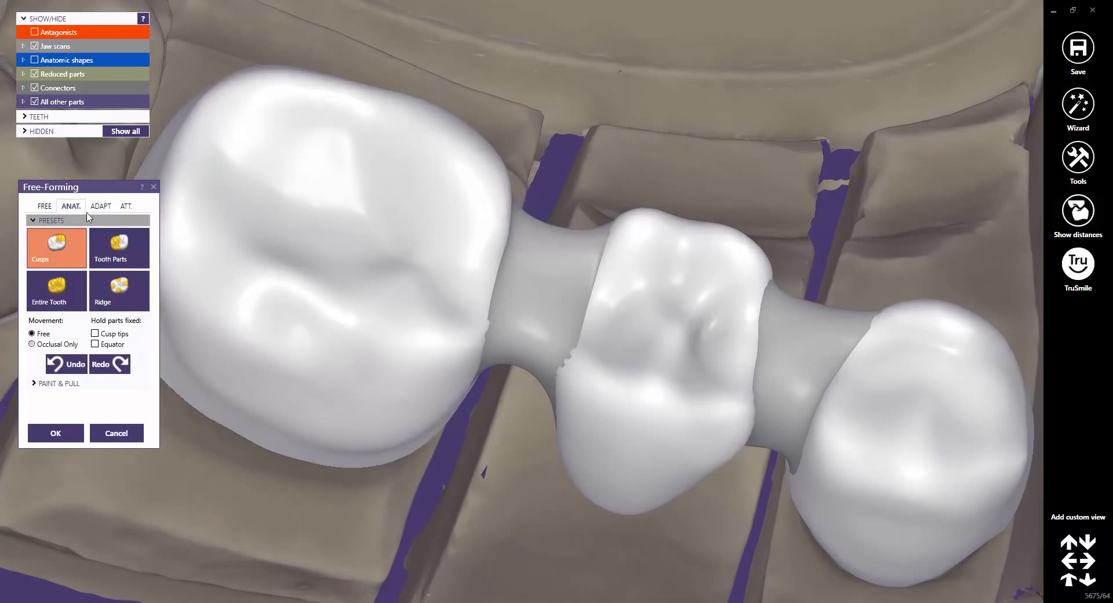
{"action": "left_click", "coordinate": [45, 206]}
{"action": "mouse_move", "coordinate": [336, 217]}
{"action": "left_mouse_down"}
{"action": "mouse_move", "coordinate": [343, 206]}
{"action": "mouse_move", "coordinate": [300, 189]}
{"action": "mouse_move", "coordinate": [376, 227]}
{"action": "left_mouse_up"}
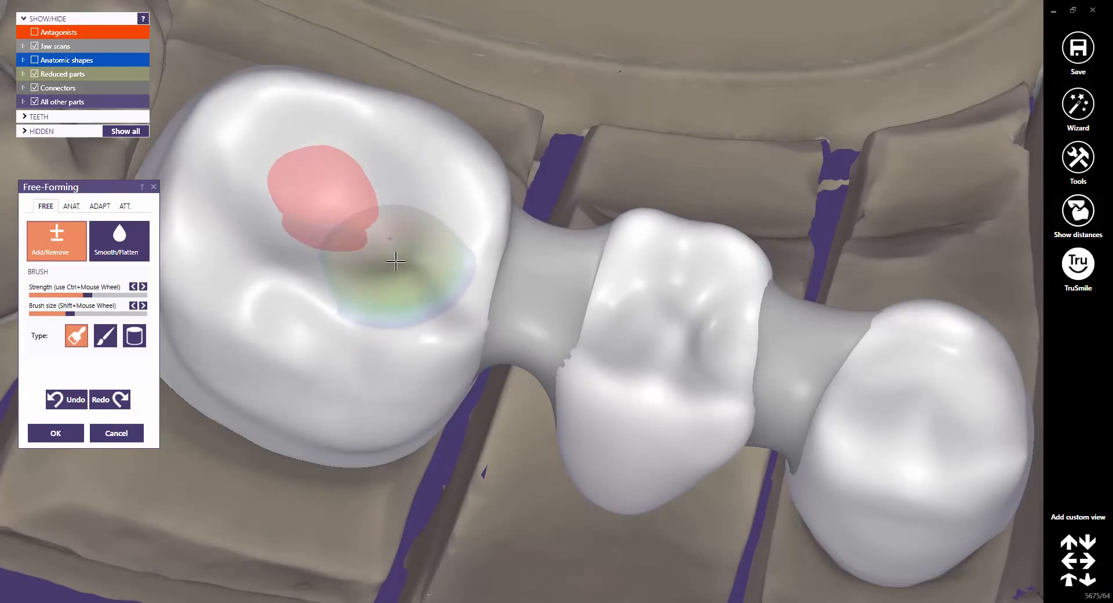
{"action": "right_click_drag", "start_coordinate": [394, 251], "coordinate": [397, 261]}
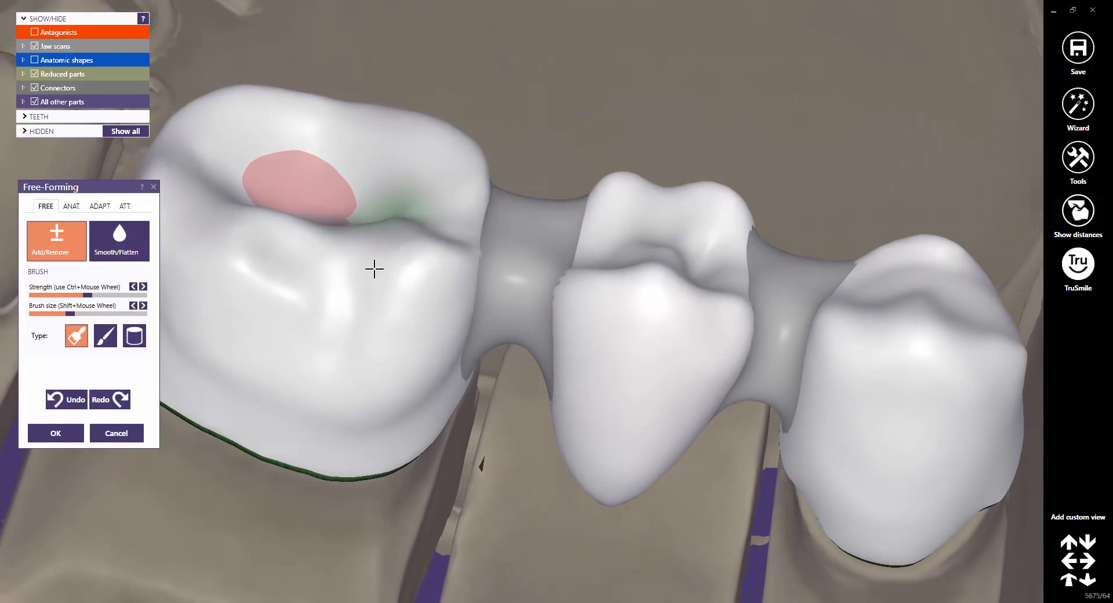
{"action": "left_click", "coordinate": [58, 433]}
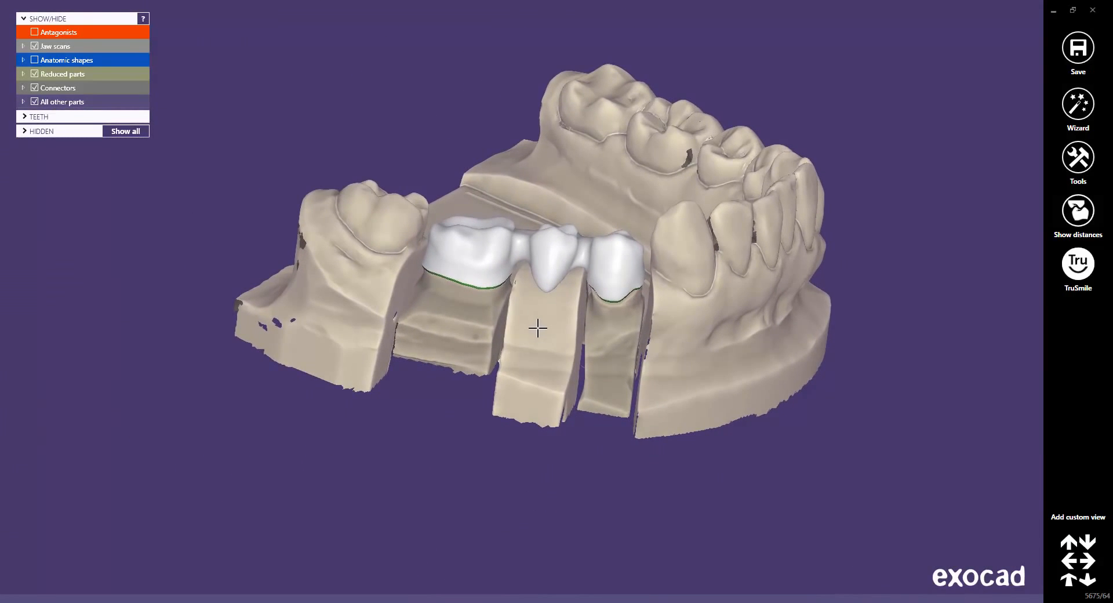
Merge and save the bridge restoration, and show the jaw scans together with the merged part
{"action": "mouse_move", "coordinate": [519, 600]}
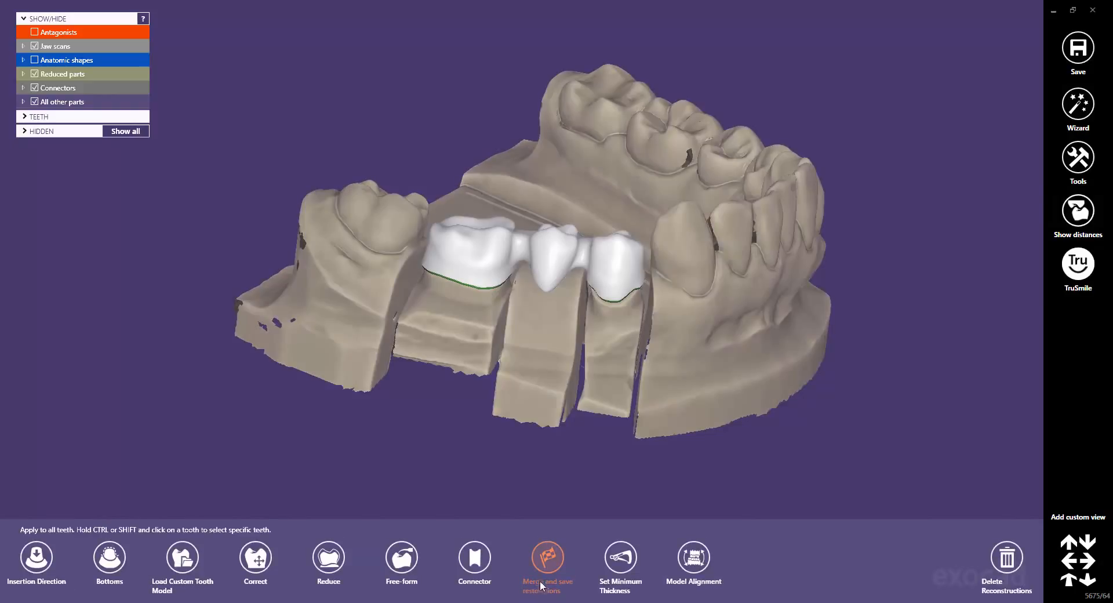
{"action": "left_click", "coordinate": [544, 568]}
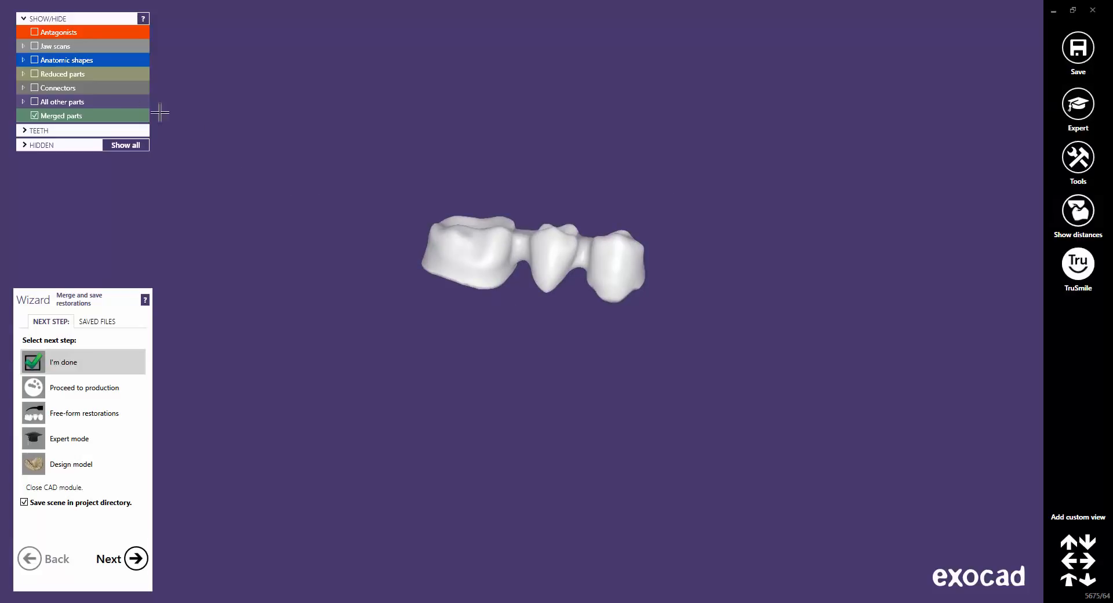
{"action": "left_click", "coordinate": [34, 46]}
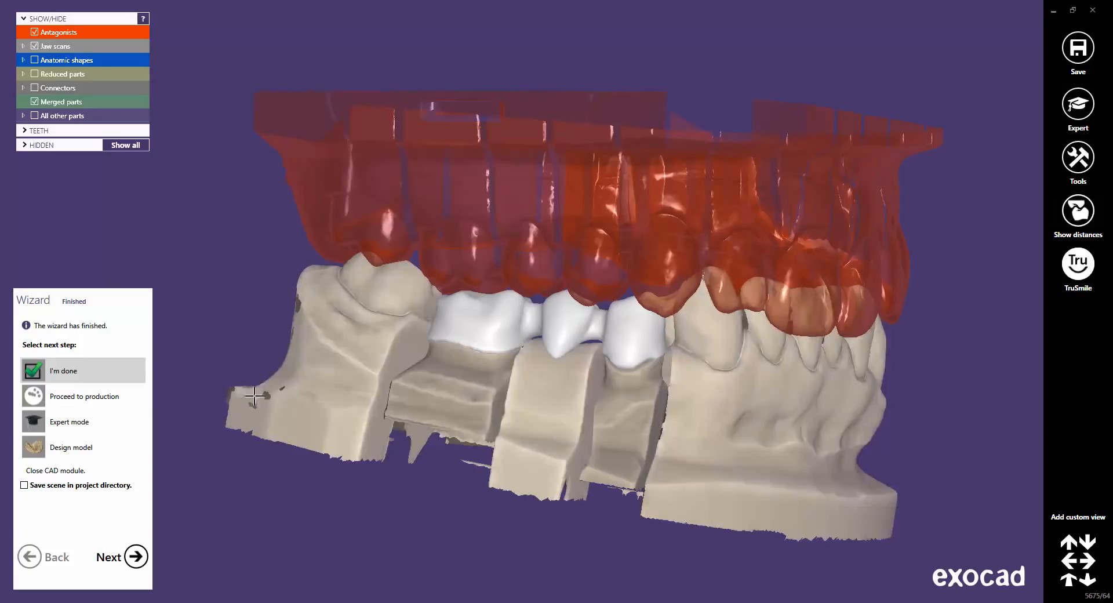
Leave the finished wizard for expert mode and delete the merged bridge of teeth 44 to 46
{"action": "left_click", "coordinate": [78, 428]}
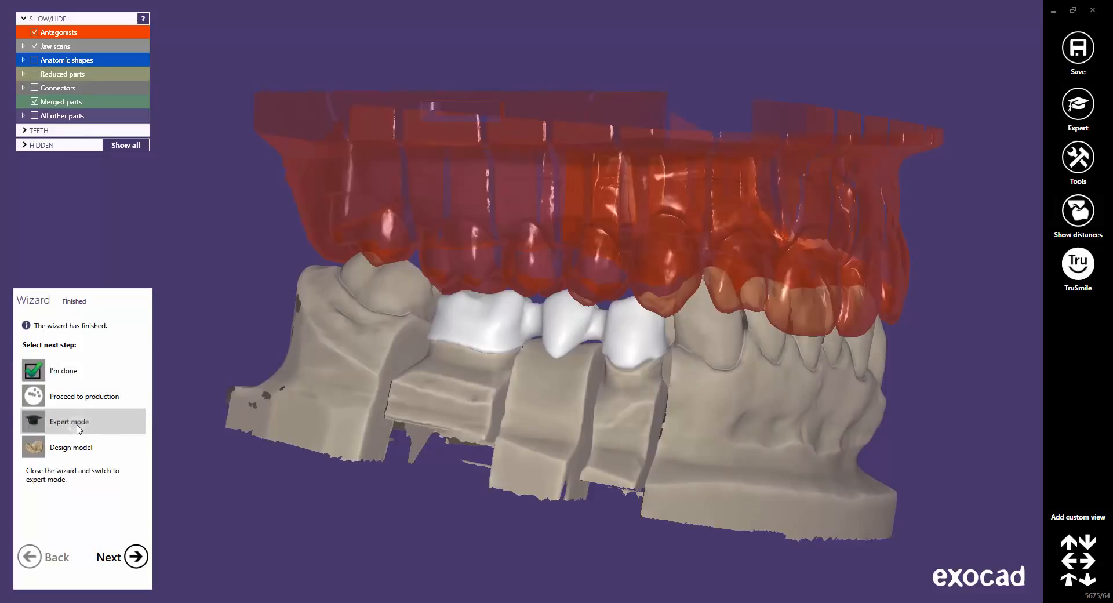
{"action": "left_click", "coordinate": [136, 557]}
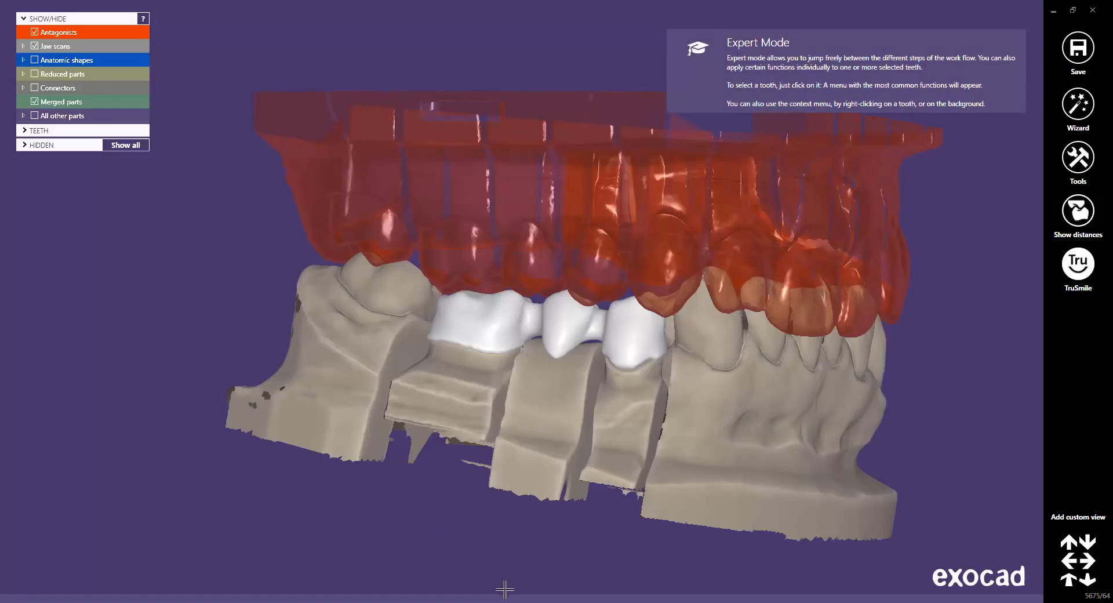
{"action": "mouse_move", "coordinate": [500, 598]}
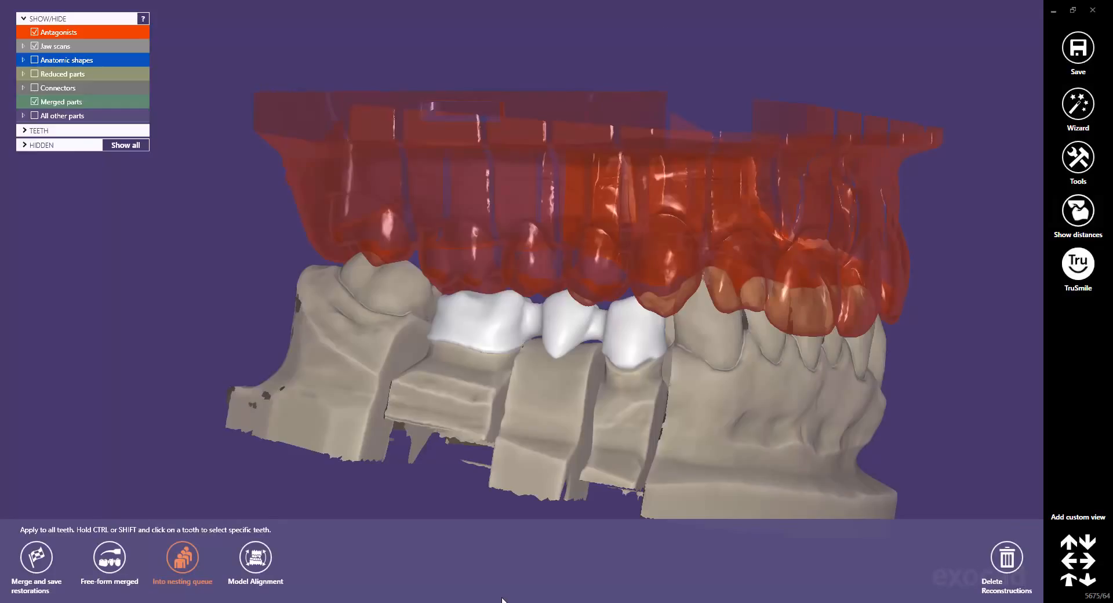
{"action": "left_click", "coordinate": [1009, 560]}
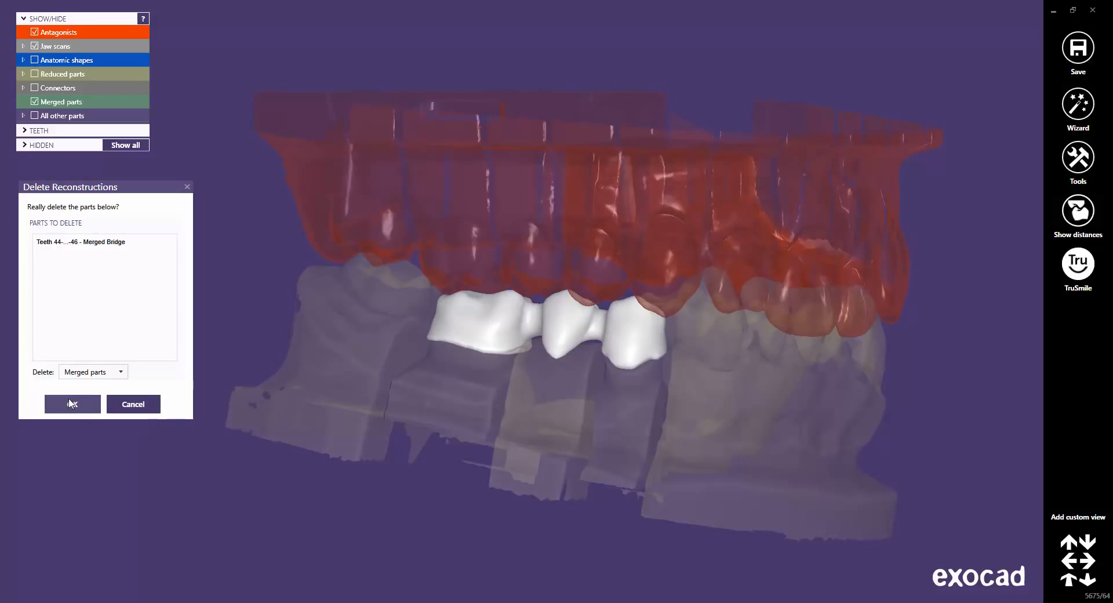
{"action": "left_click", "coordinate": [69, 405]}
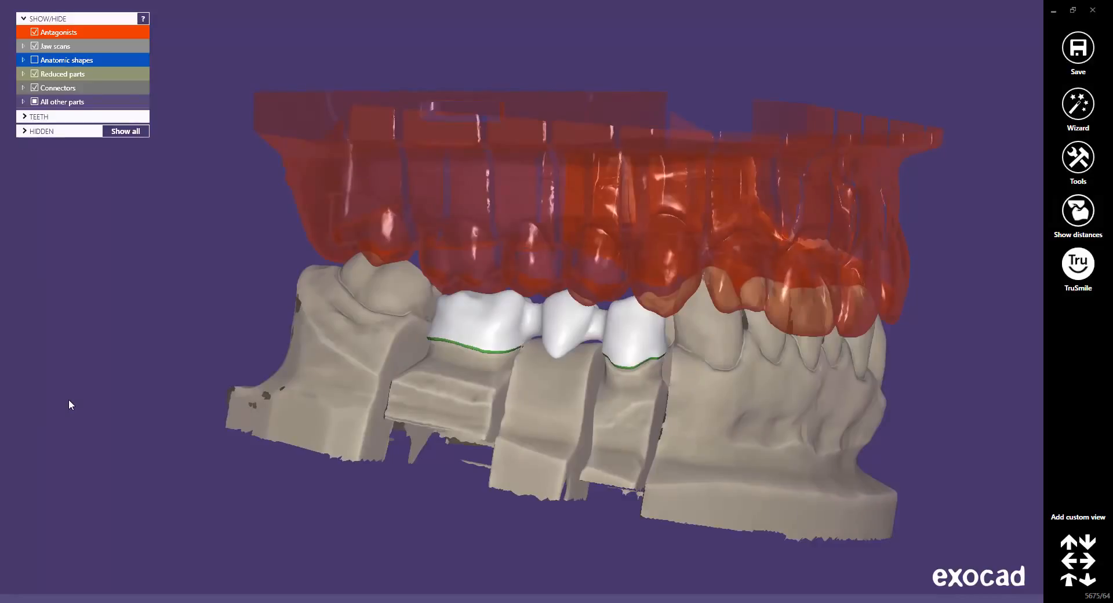
Set the cement gap thickness of all crown bottoms to 0.05 mm
{"action": "mouse_move", "coordinate": [286, 599]}
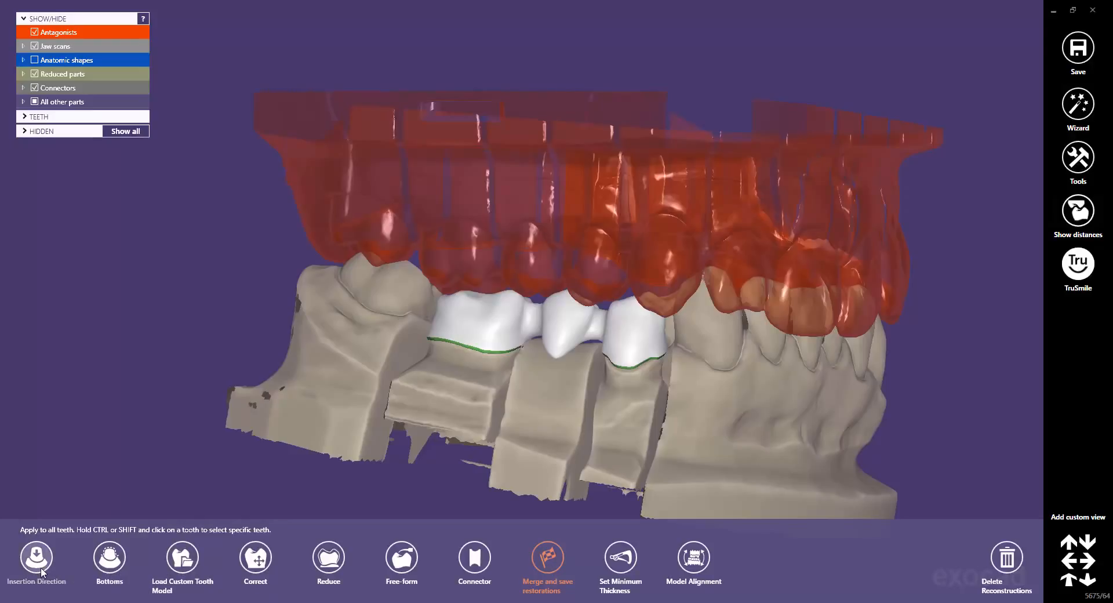
{"action": "left_click", "coordinate": [113, 559]}
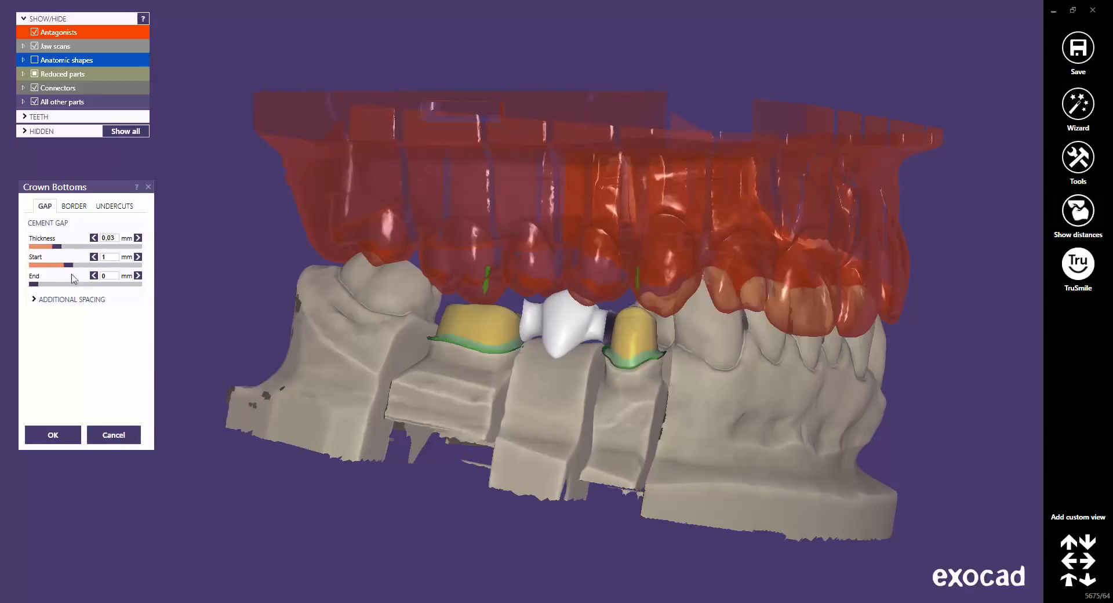
{"action": "left_click_drag", "start_coordinate": [59, 246], "coordinate": [83, 250]}
Define one unique insertion direction for bridge 44-46 from the current view, and accept it together with the crown bottoms
{"action": "right_click", "coordinate": [225, 241]}
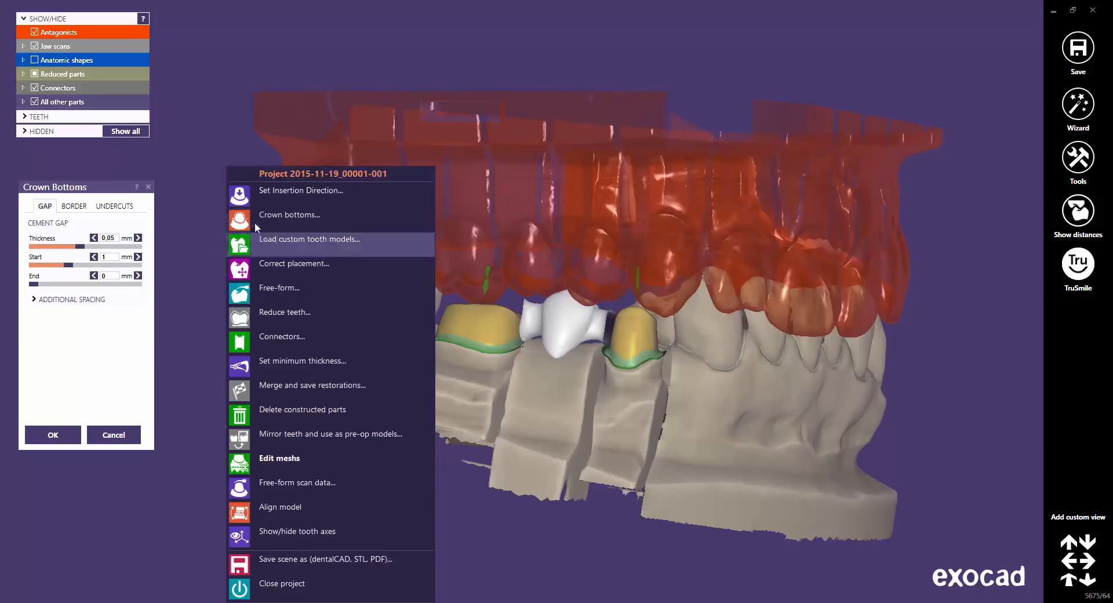
{"action": "left_click", "coordinate": [282, 200]}
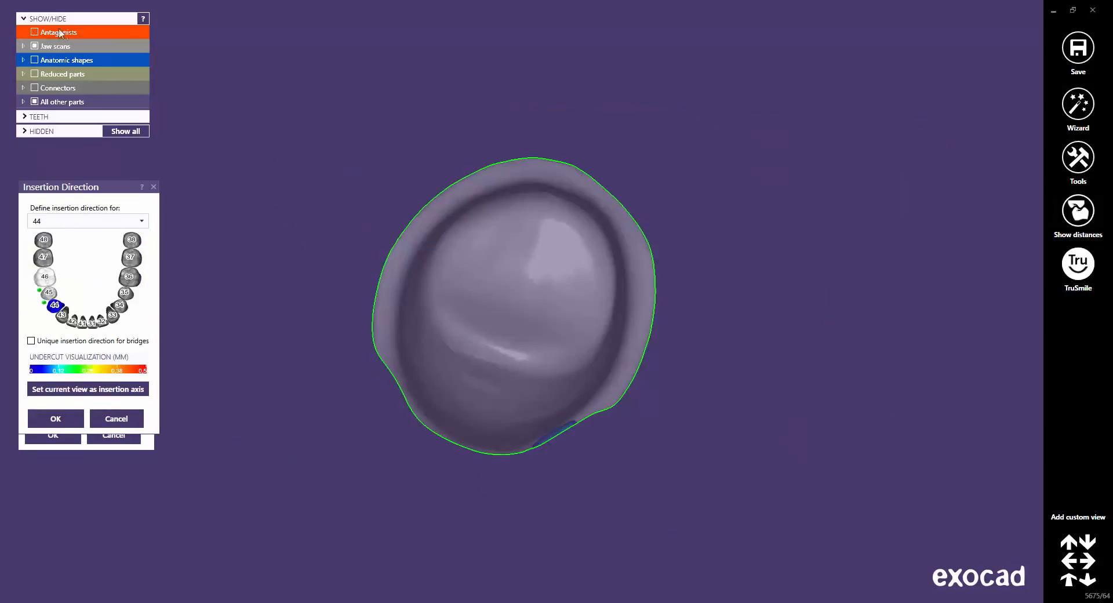
{"action": "left_click", "coordinate": [31, 342]}
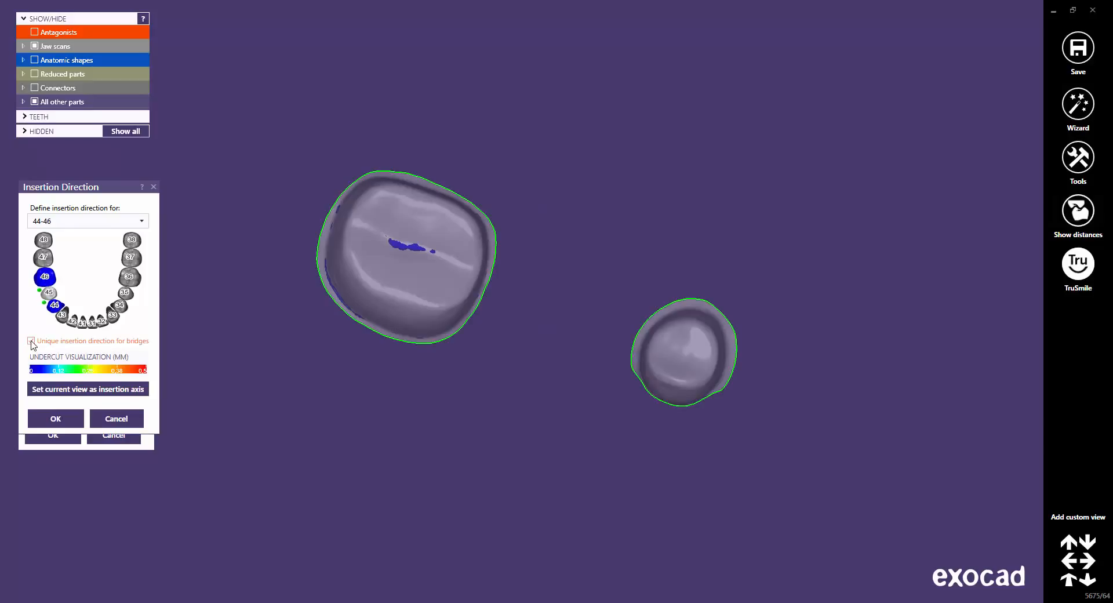
{"action": "right_click_drag", "start_coordinate": [562, 326], "coordinate": [561, 328]}
{"action": "left_click", "coordinate": [68, 392]}
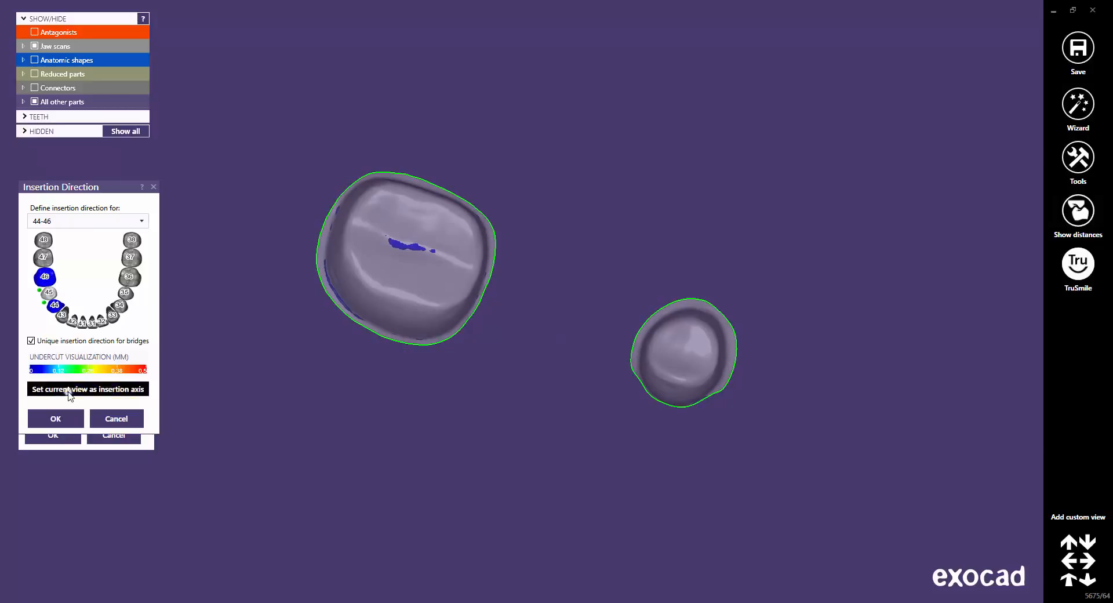
{"action": "left_click", "coordinate": [56, 422]}
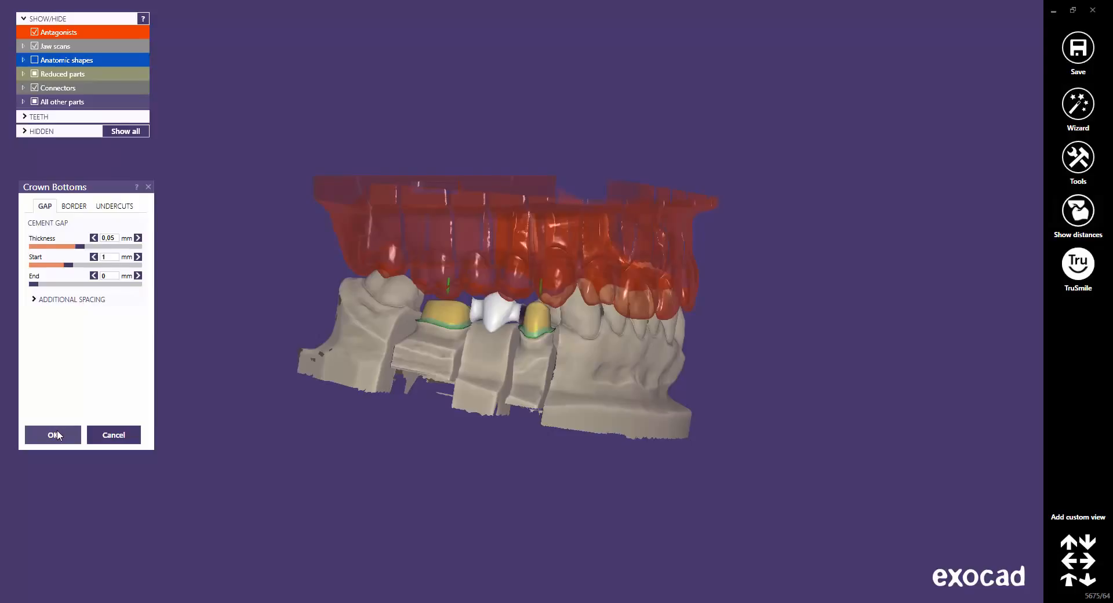
{"action": "left_click", "coordinate": [57, 434]}
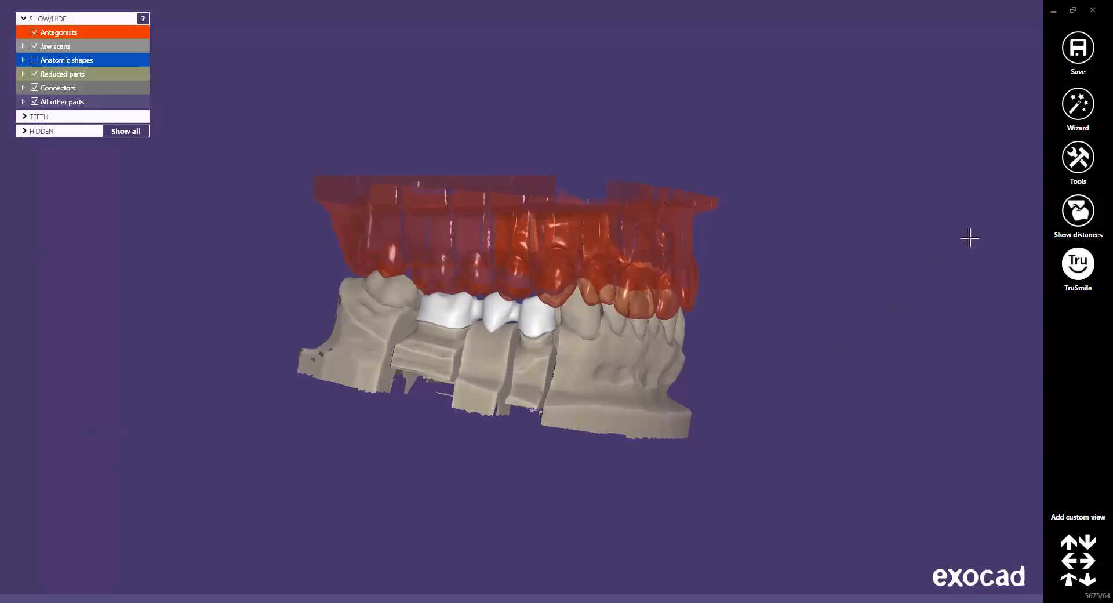
Switch to the wizard to merge the bridge again, and display the jaw scans around the merged restoration
{"action": "left_click", "coordinate": [1083, 104]}
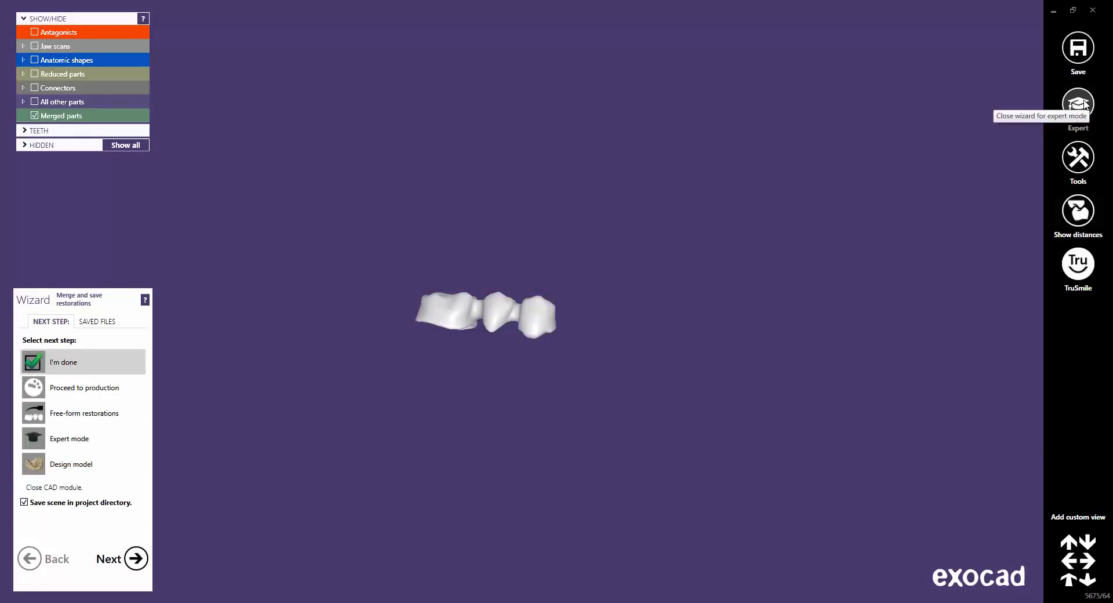
{"action": "right_click_drag", "start_coordinate": [513, 232], "coordinate": [463, 364]}
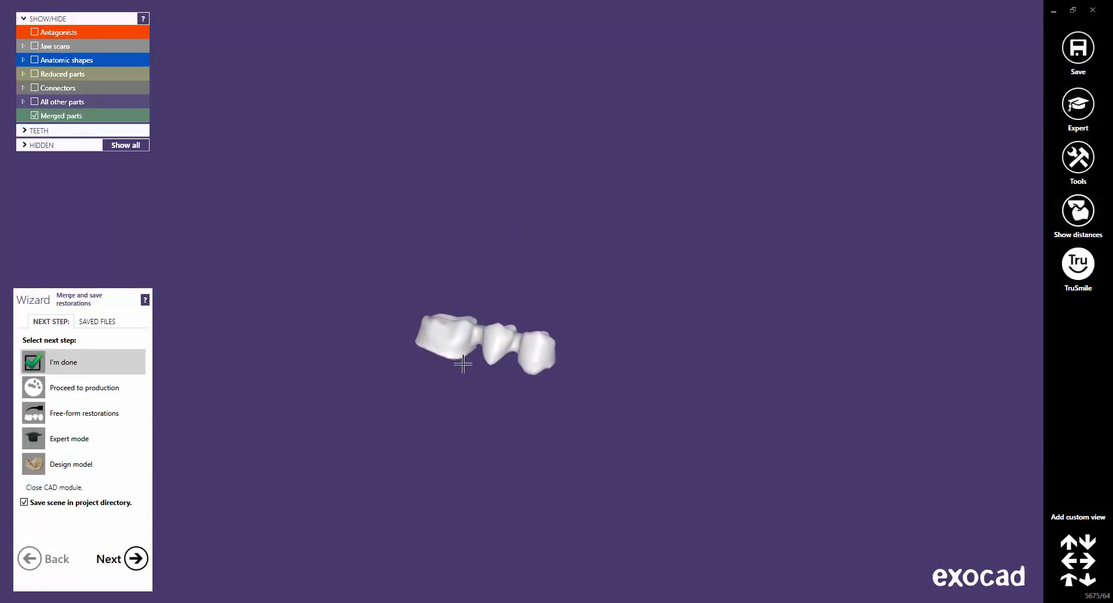
{"action": "scroll", "coordinate": [460, 341], "scroll_direction": "up", "scroll_amount": 6}
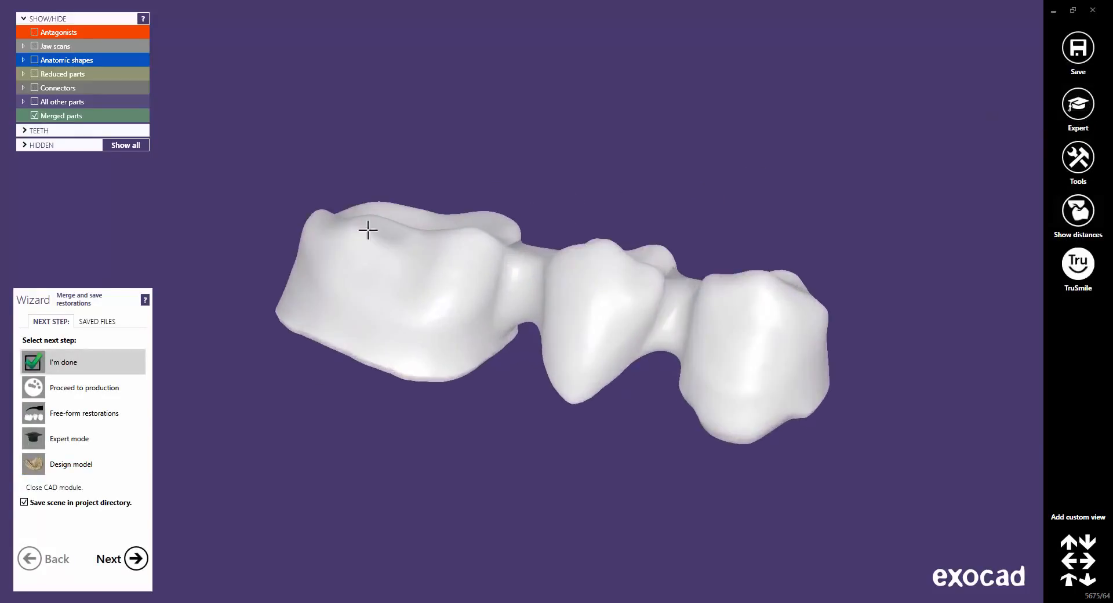
{"action": "left_click", "coordinate": [34, 46]}
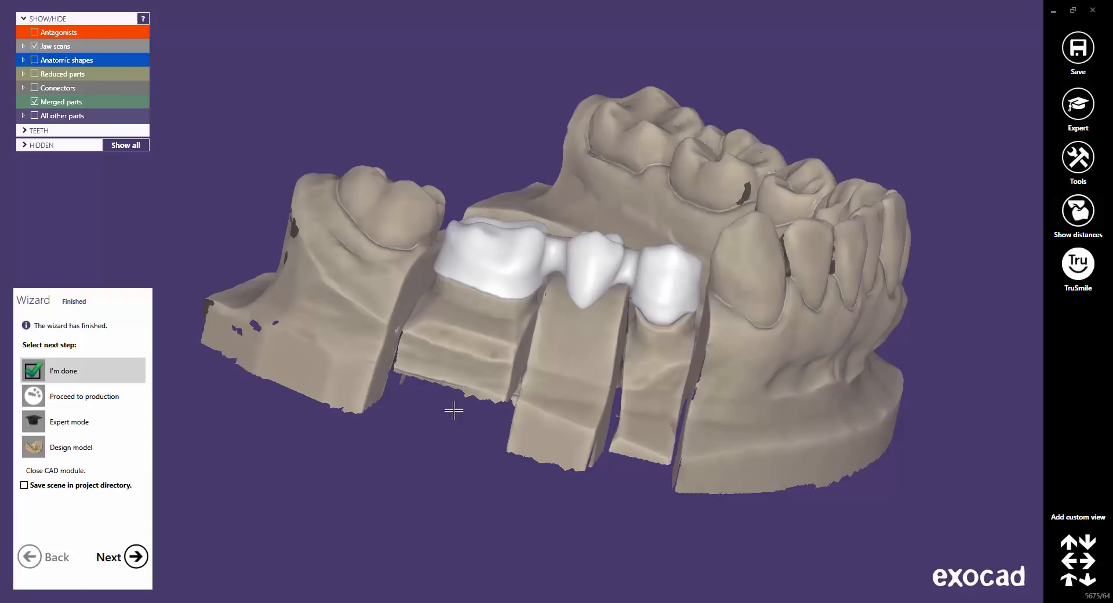
Close the wizard for expert mode again and delete the merged parts of bridge 44 to 46
{"action": "left_click", "coordinate": [74, 427]}
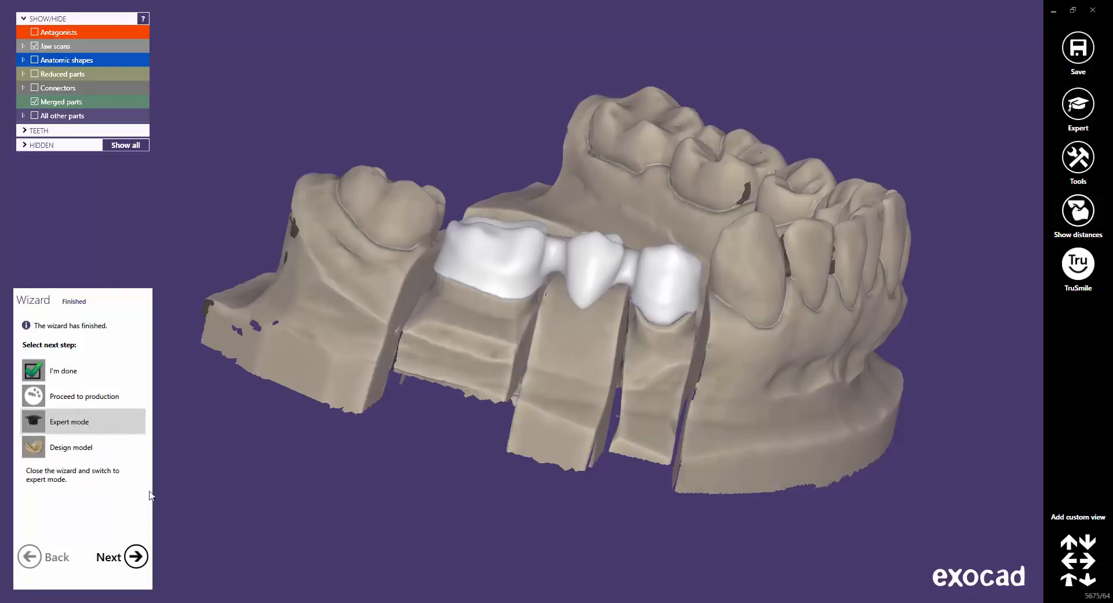
{"action": "left_click", "coordinate": [138, 563]}
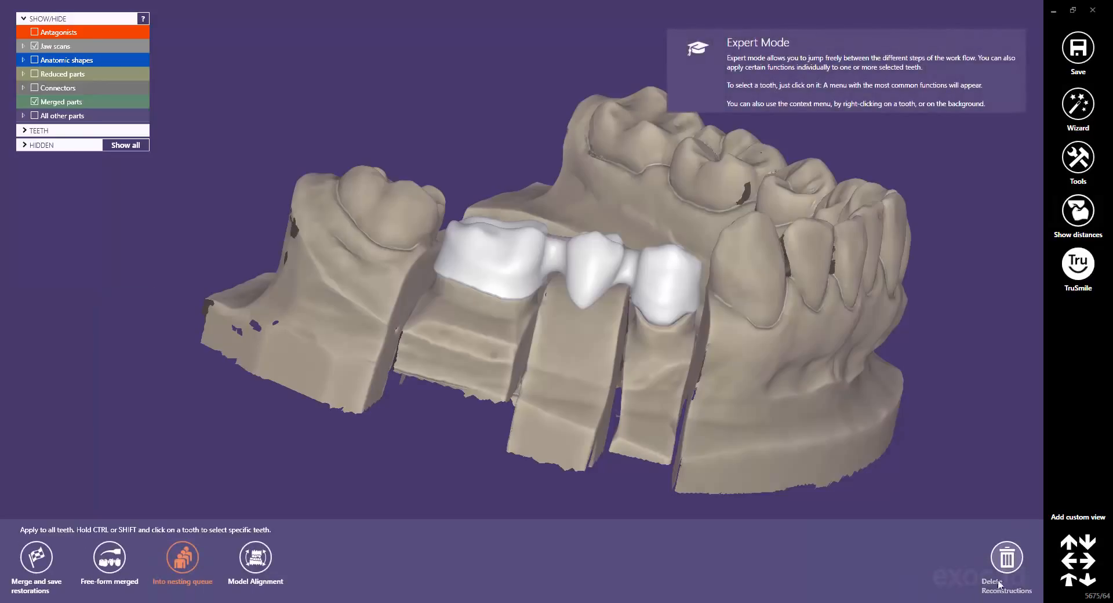
{"action": "left_click", "coordinate": [1009, 565]}
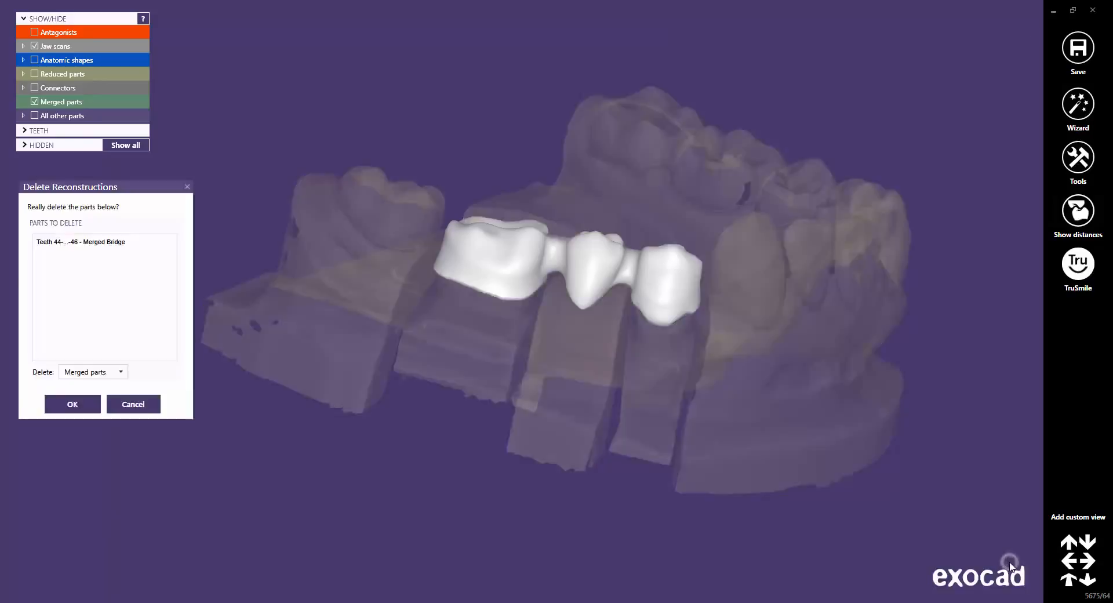
{"action": "left_click", "coordinate": [74, 406]}
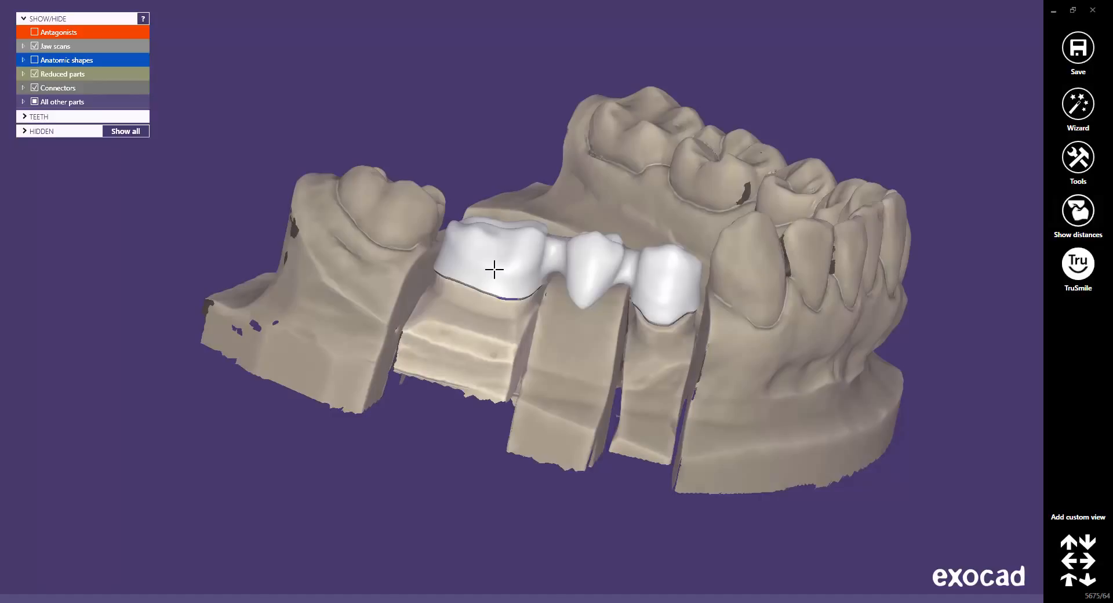
Delete the reconstruction of tooth 46 using the Only reduced option
{"action": "left_click", "coordinate": [470, 325]}
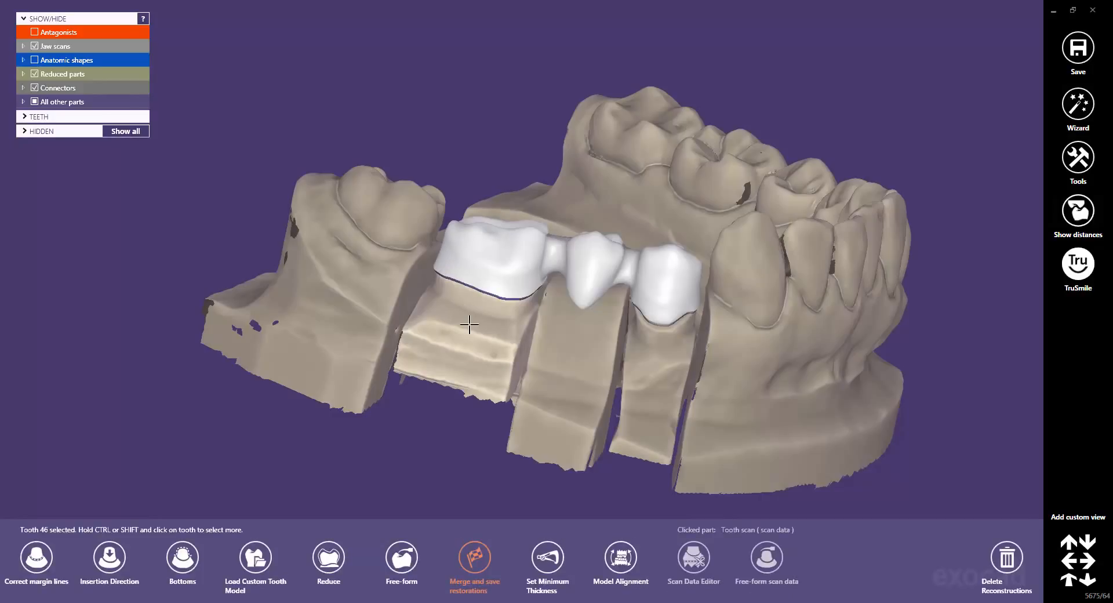
{"action": "left_click", "coordinate": [1007, 557]}
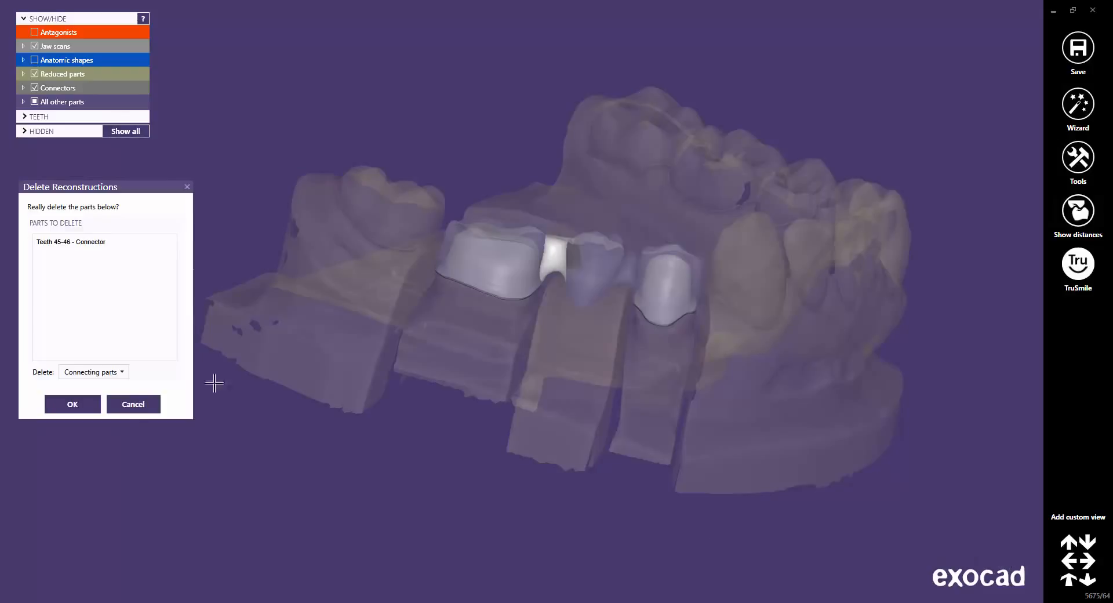
{"action": "left_click", "coordinate": [122, 373]}
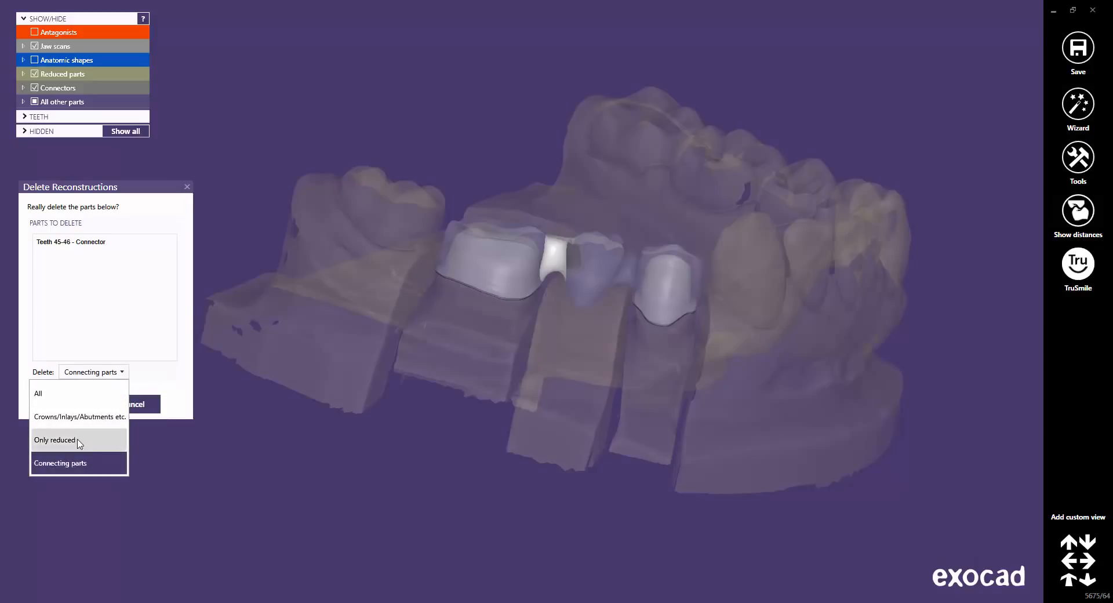
{"action": "left_click", "coordinate": [77, 437]}
{"action": "left_click", "coordinate": [78, 409]}
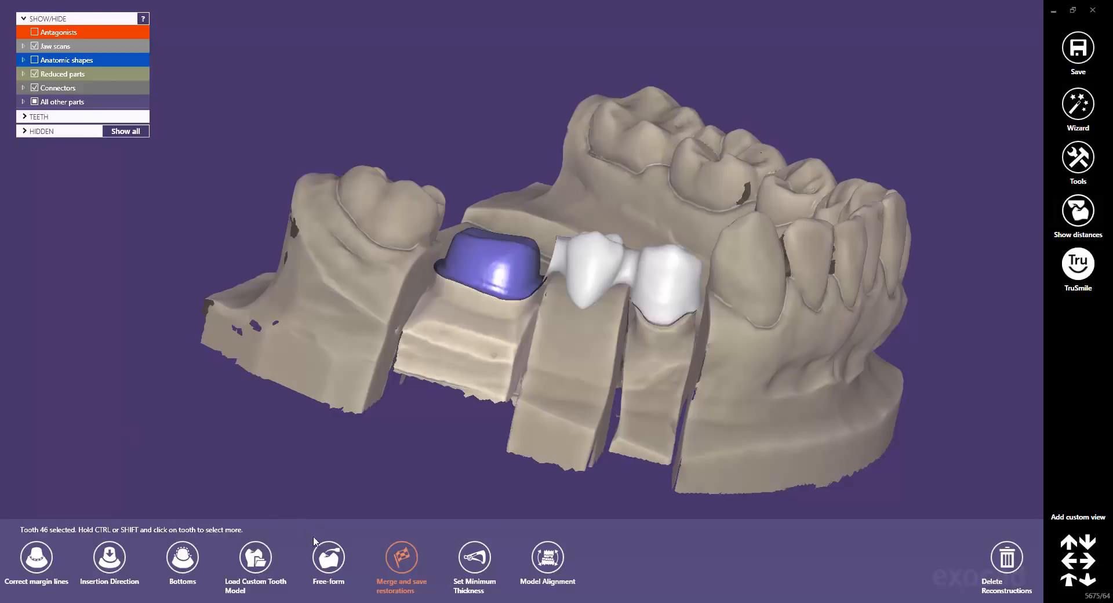
Open free-forming for tooth 46 and set up the Smooth/Flatten brush with a smaller brush size
{"action": "left_click", "coordinate": [328, 557]}
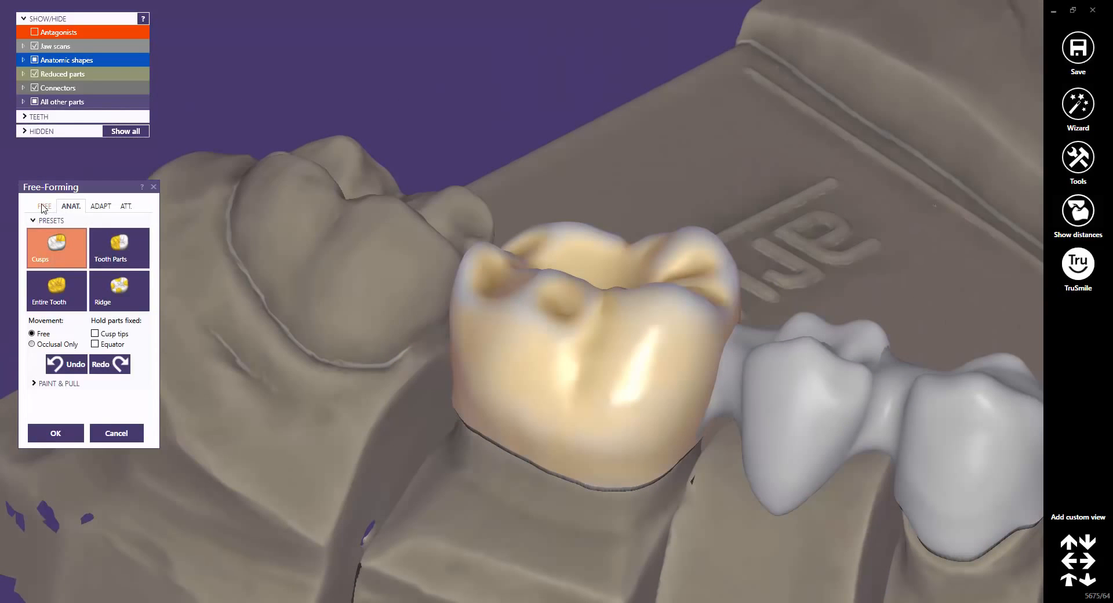
{"action": "left_click", "coordinate": [45, 207]}
{"action": "left_click_drag", "start_coordinate": [70, 314], "coordinate": [52, 314]}
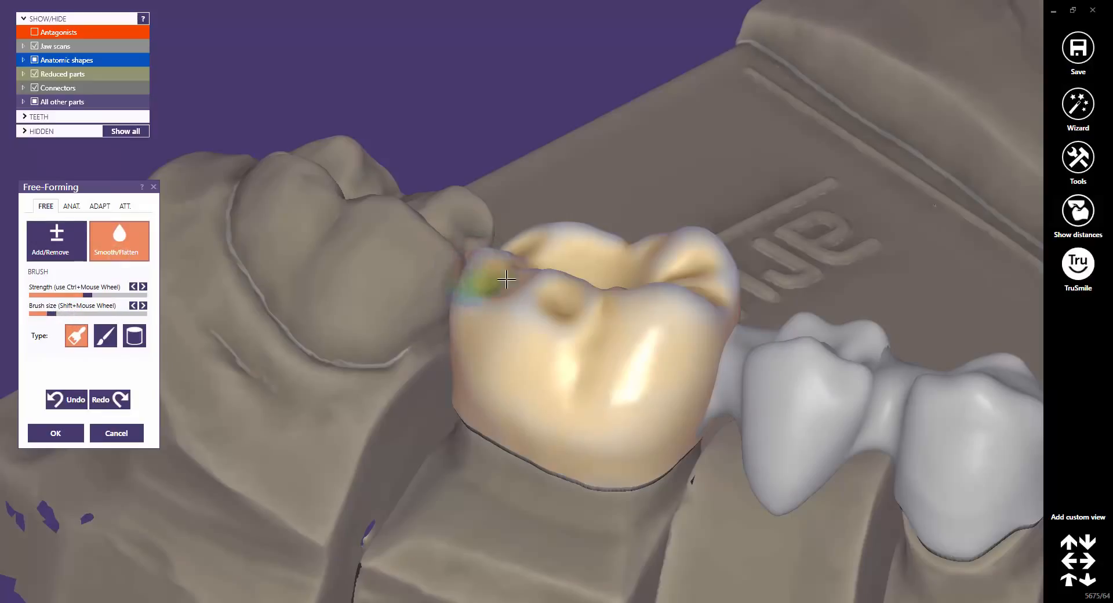
{"action": "right_click_drag", "start_coordinate": [524, 307], "coordinate": [525, 308]}
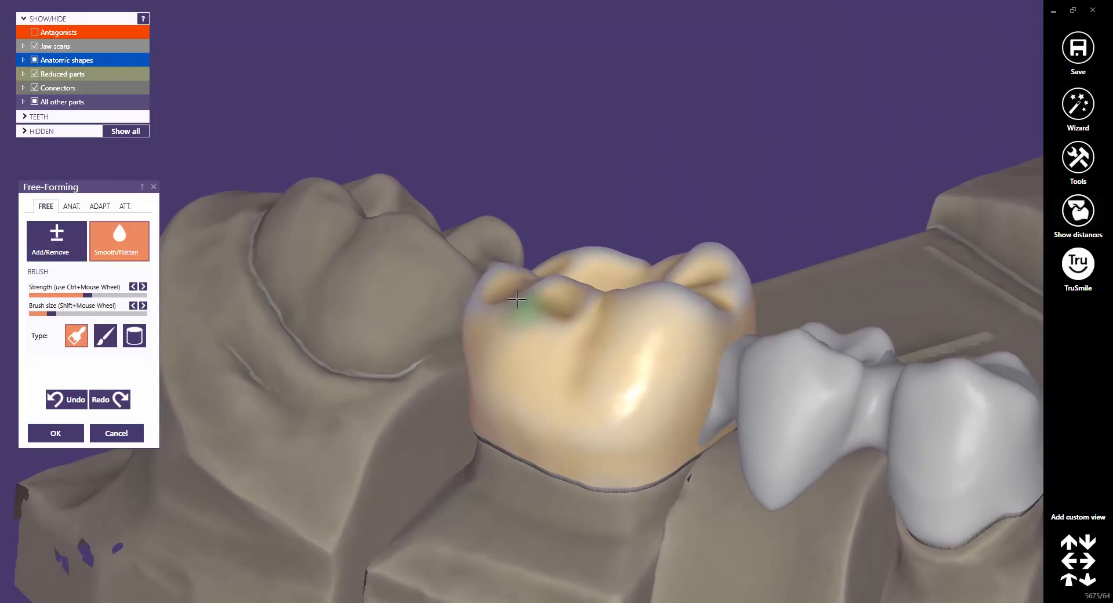
Adapt the shape of tooth 46 occlusally by cutting its intersections, and accept the free-forming
{"action": "left_click", "coordinate": [96, 210]}
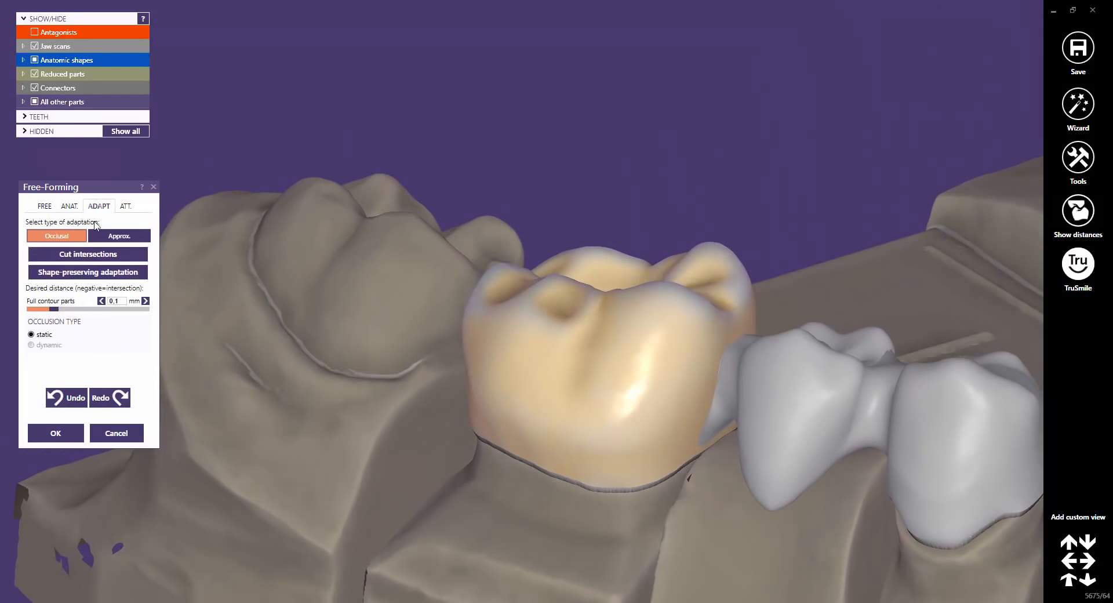
{"action": "left_click", "coordinate": [84, 256]}
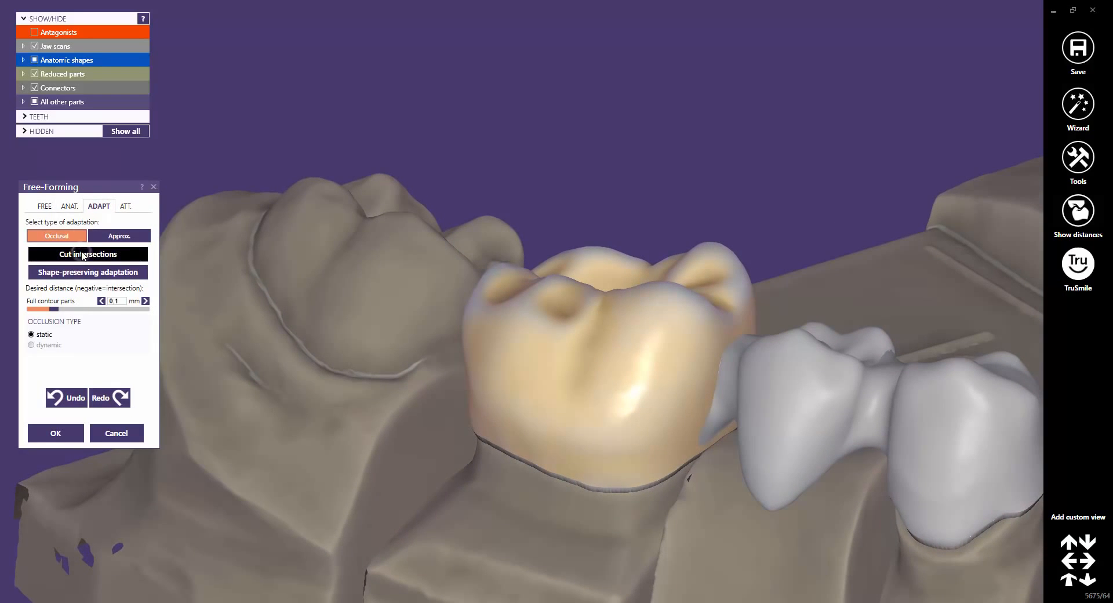
{"action": "left_click", "coordinate": [58, 434]}
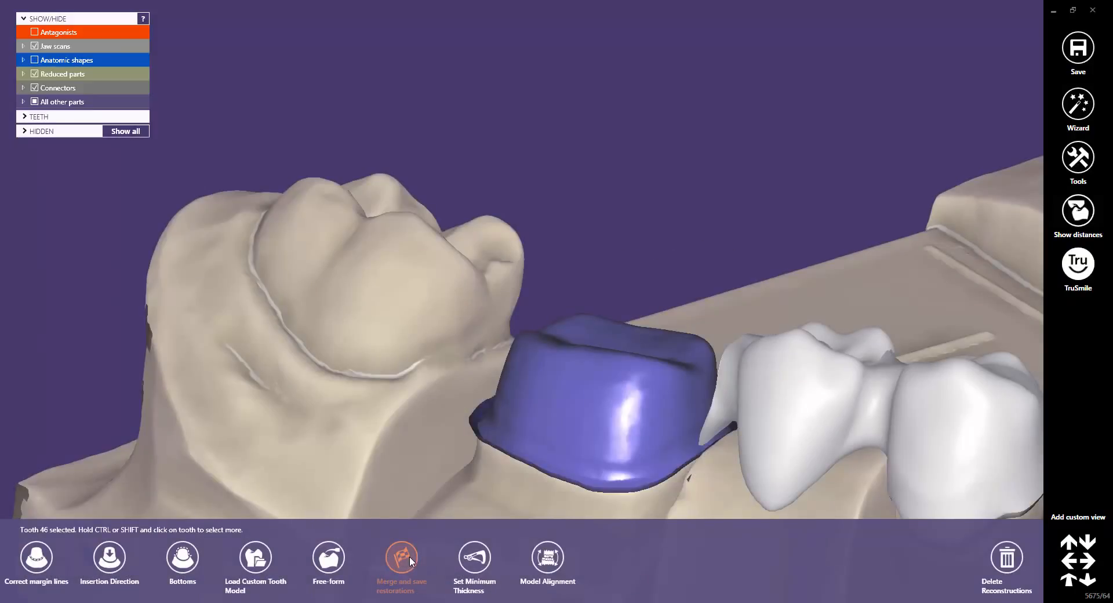
Merge and save the restoration of bridge 44 to 46 from expert mode
{"action": "left_click", "coordinate": [409, 557]}
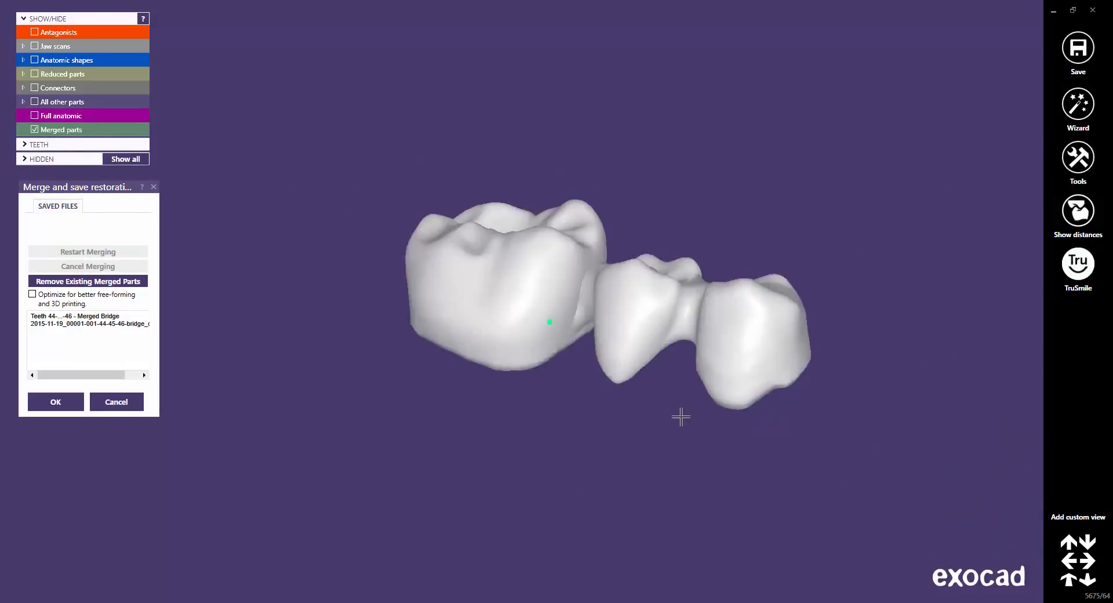
{"action": "right_click_drag", "start_coordinate": [681, 416], "coordinate": [689, 389]}
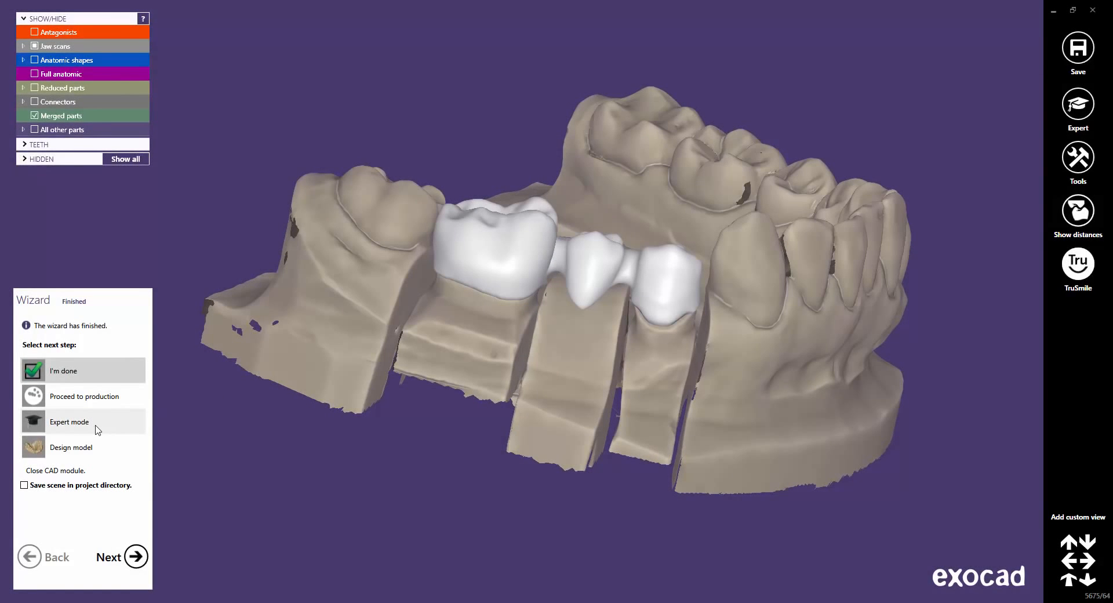
Leave the finished wizard for expert mode and delete the merged bridge of teeth 44 to 46
{"action": "left_click", "coordinate": [96, 427]}
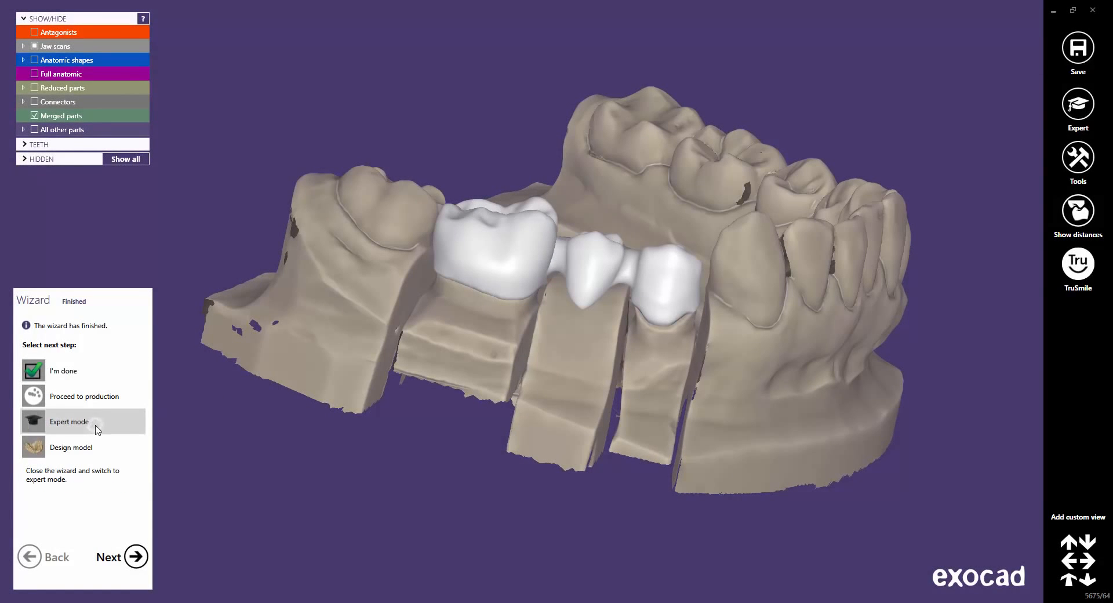
{"action": "left_click", "coordinate": [137, 557]}
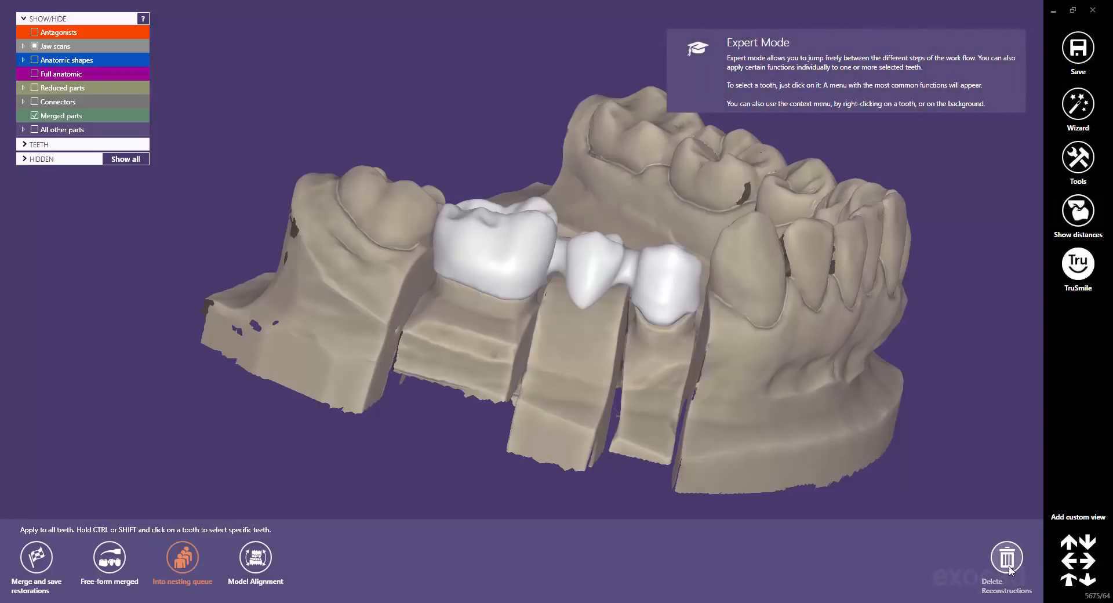
{"action": "left_click", "coordinate": [1010, 571]}
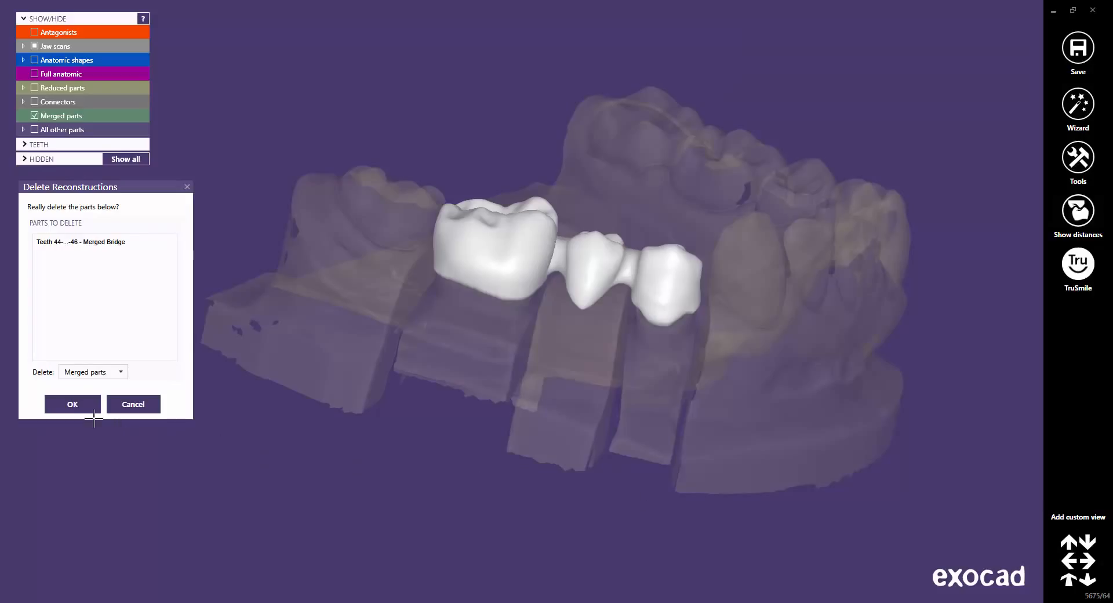
{"action": "left_click", "coordinate": [73, 405]}
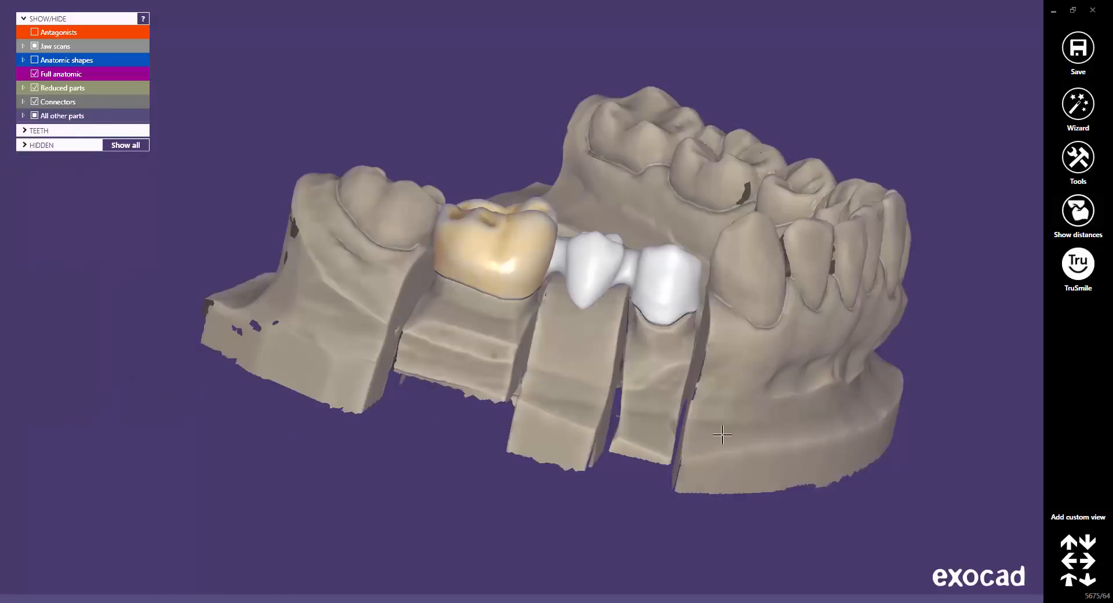
Change the reconstruction type of tooth 46 from anatomic crown to Reduced and accept it
{"action": "left_click", "coordinate": [1079, 159]}
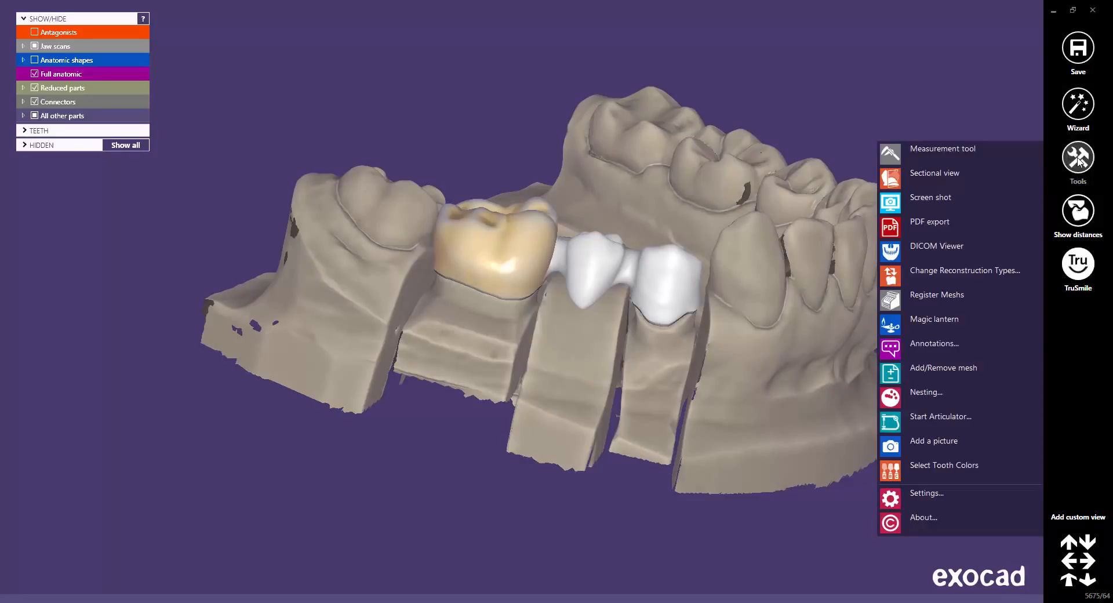
{"action": "left_click", "coordinate": [951, 273]}
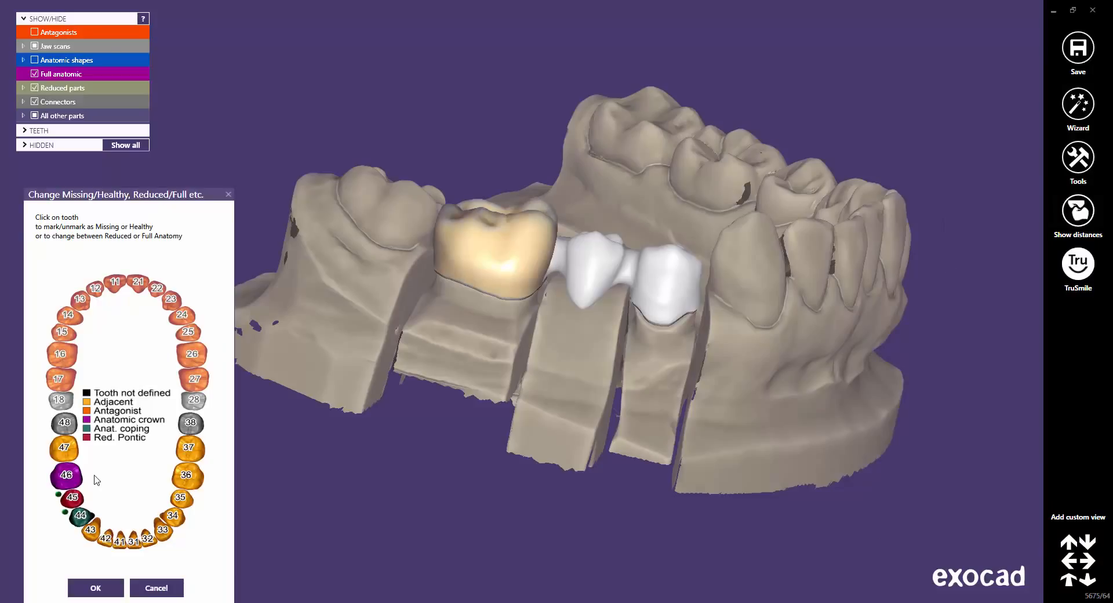
{"action": "left_click", "coordinate": [73, 483]}
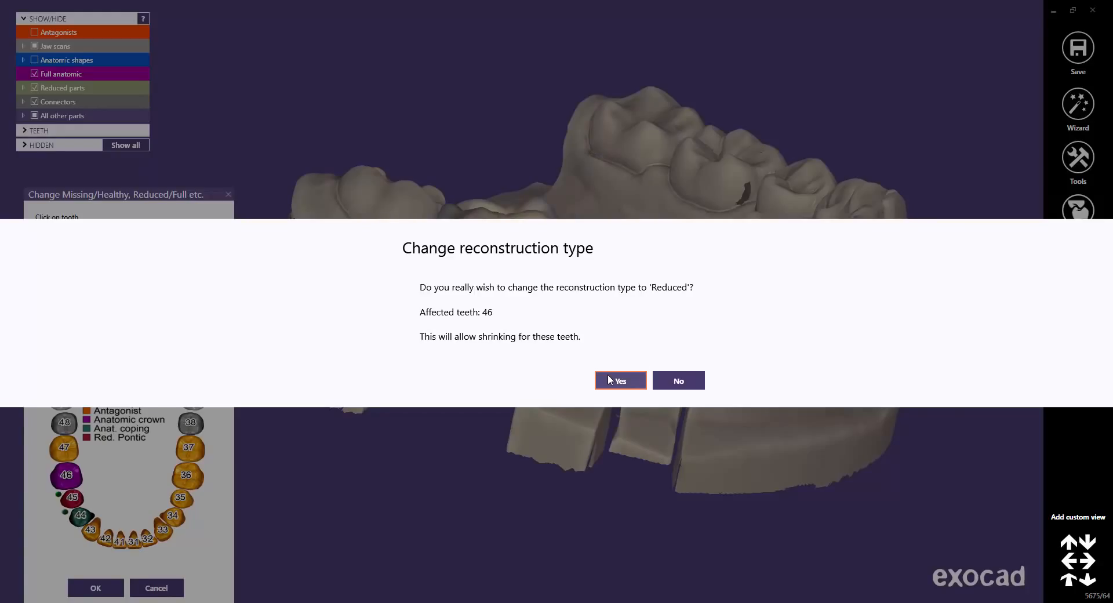
{"action": "left_click", "coordinate": [618, 380]}
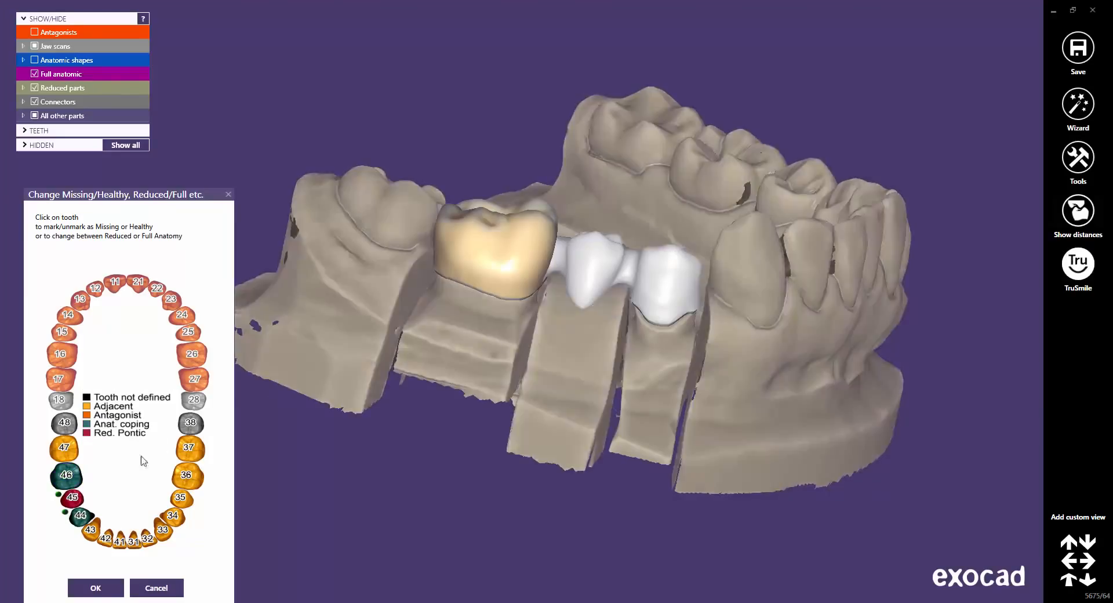
{"action": "left_click", "coordinate": [95, 588]}
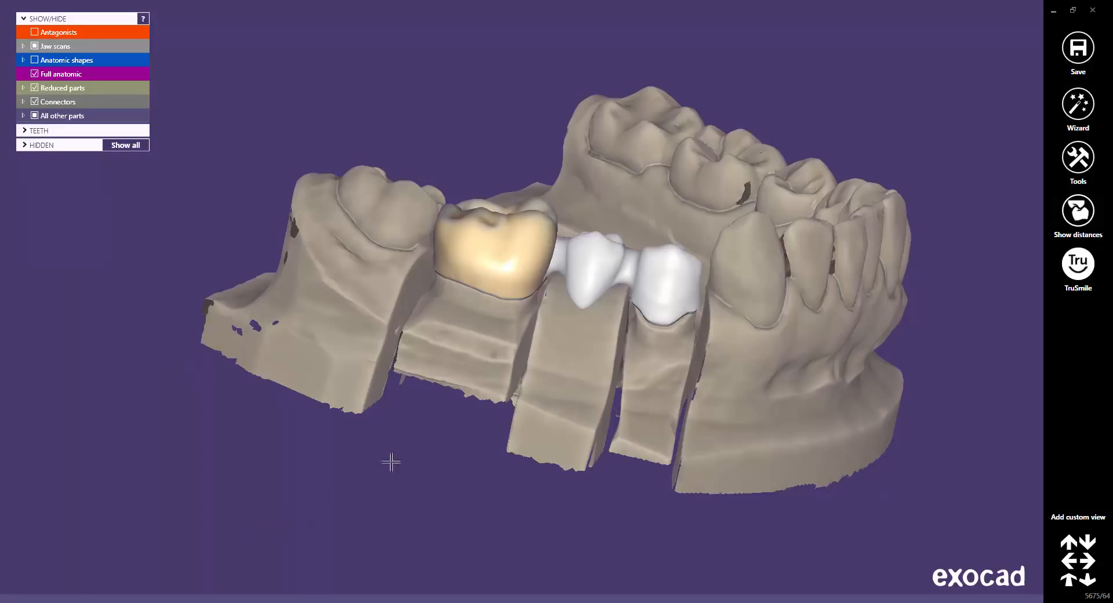
Reduce tooth 46 with a shrink depth of 1 mm, and apply and accept the shrinking
{"action": "left_click", "coordinate": [503, 256]}
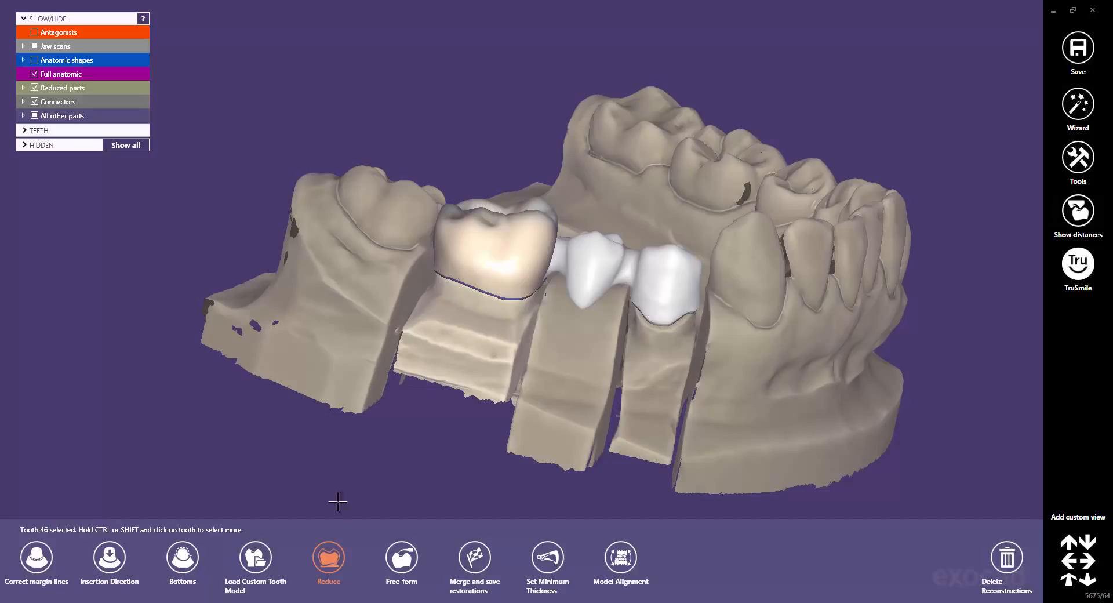
{"action": "left_click", "coordinate": [330, 557]}
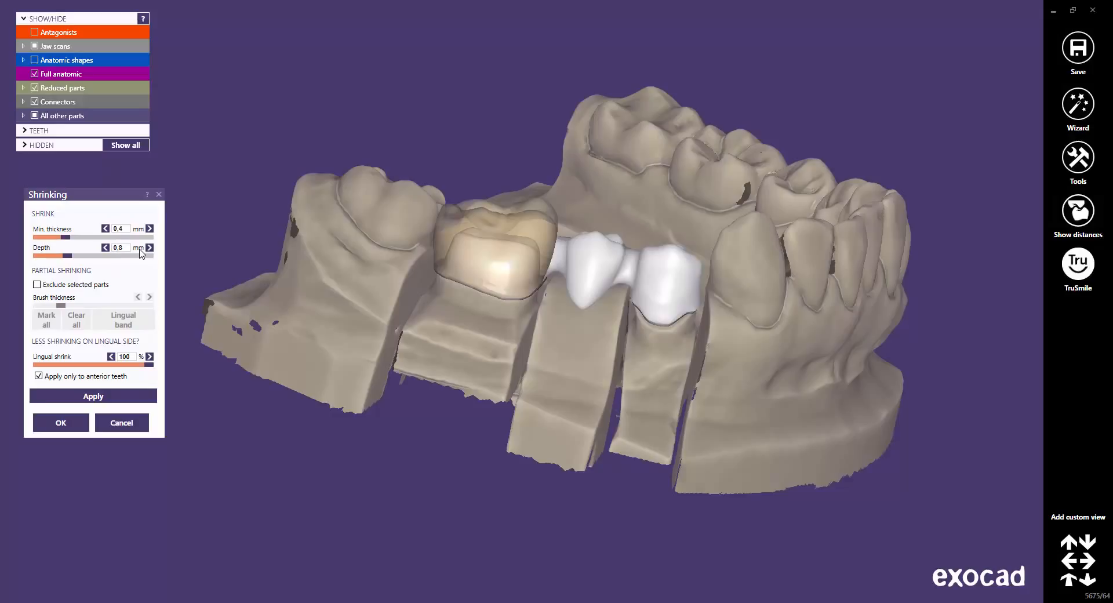
{"action": "left_click_drag", "start_coordinate": [129, 248], "coordinate": [105, 249]}
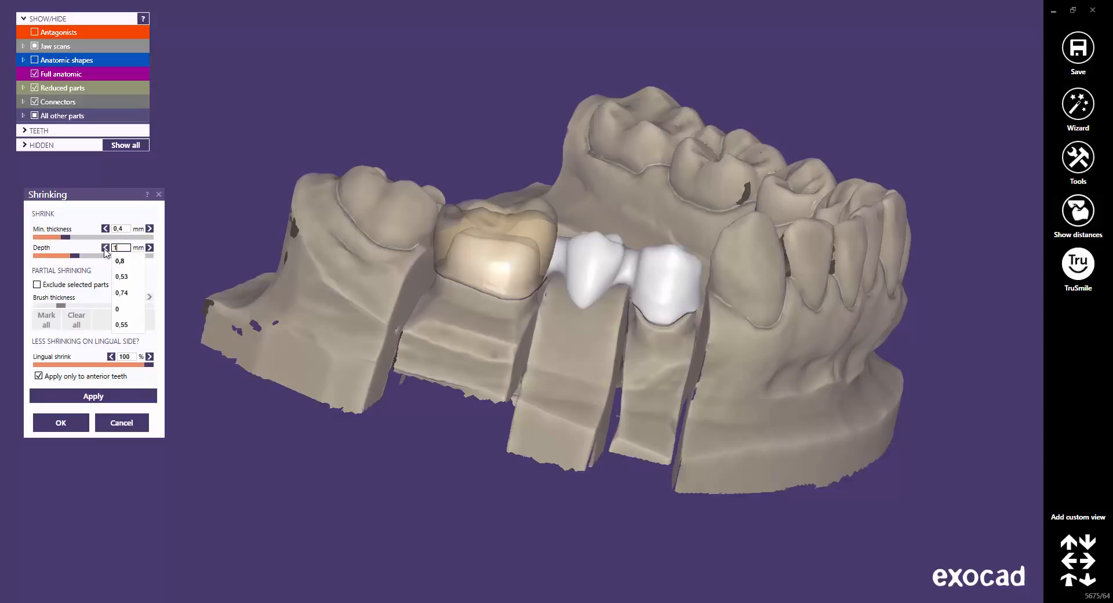
{"action": "left_click", "coordinate": [112, 396]}
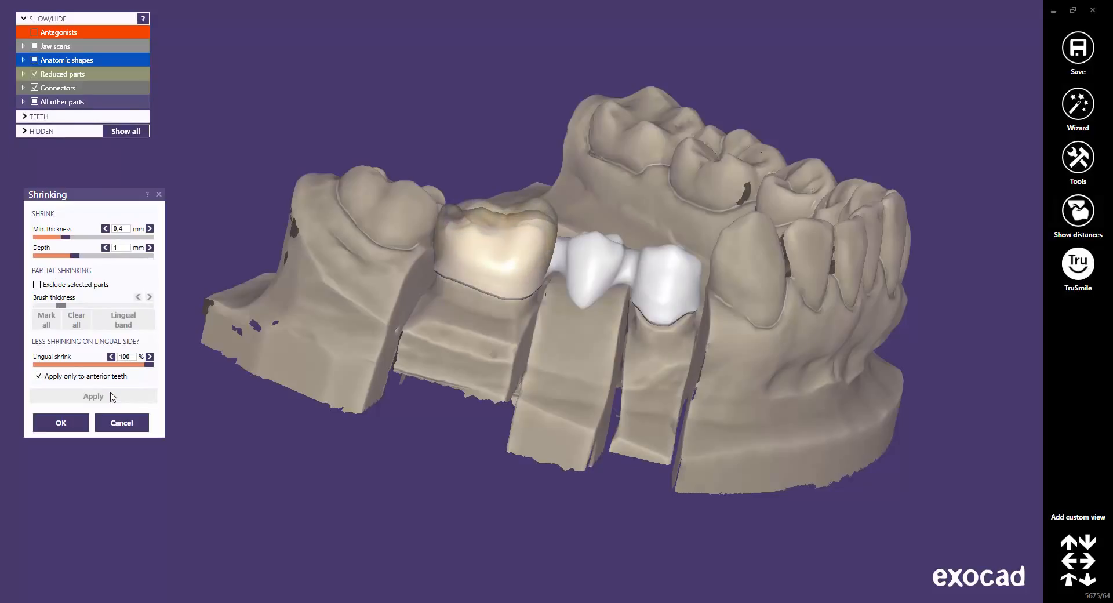
{"action": "left_click", "coordinate": [61, 423]}
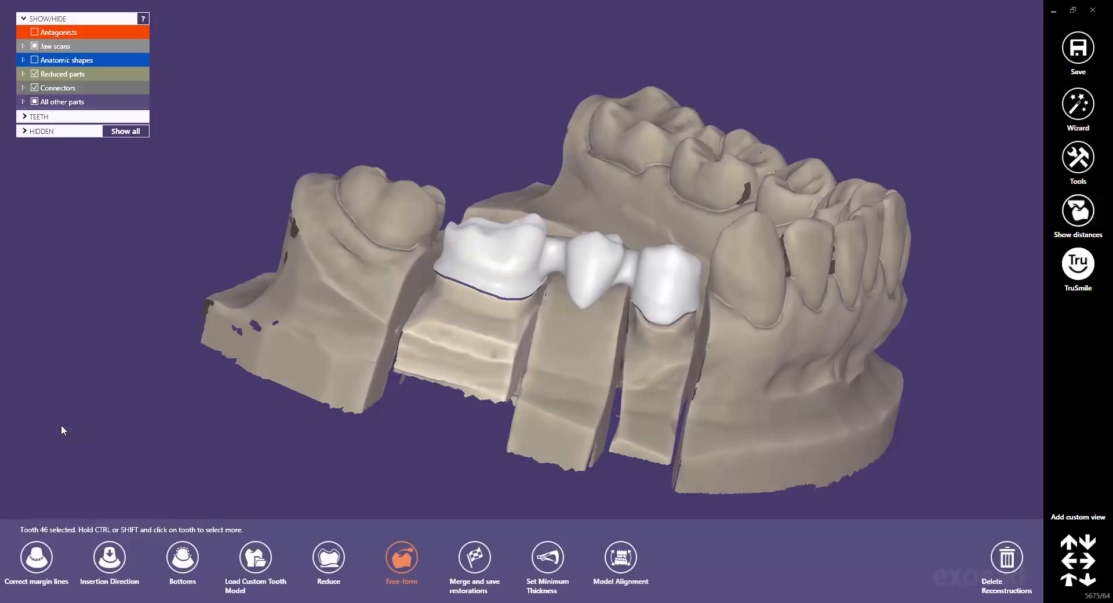
Free-form the reduced tooth 46 by smoothing its occlusal surface toward the pontic with Smooth/Flatten, and accept it
{"action": "left_click", "coordinate": [401, 558]}
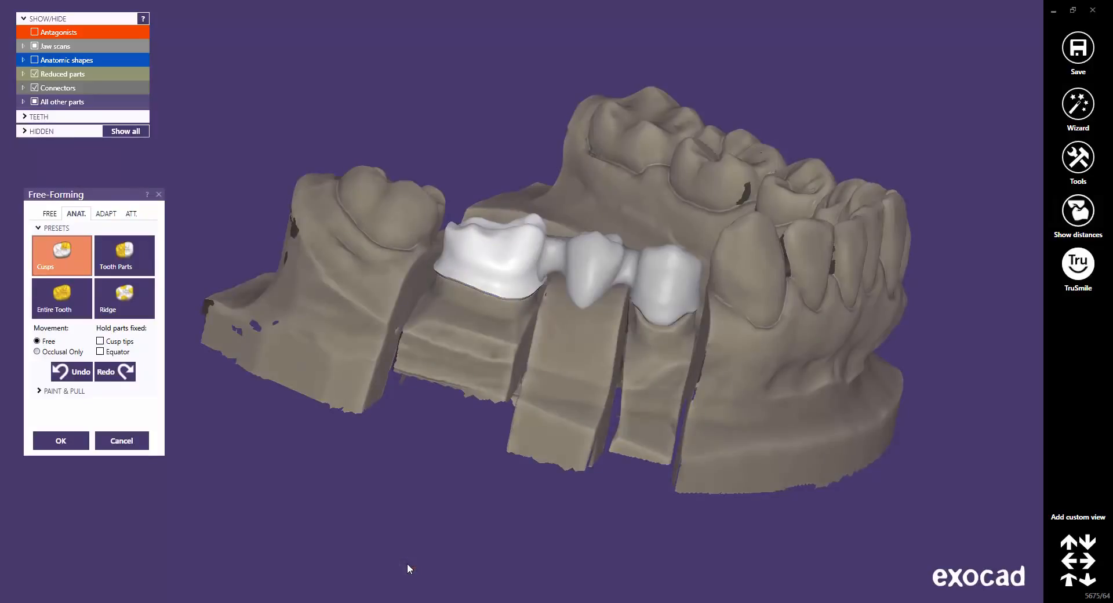
{"action": "left_click", "coordinate": [50, 213]}
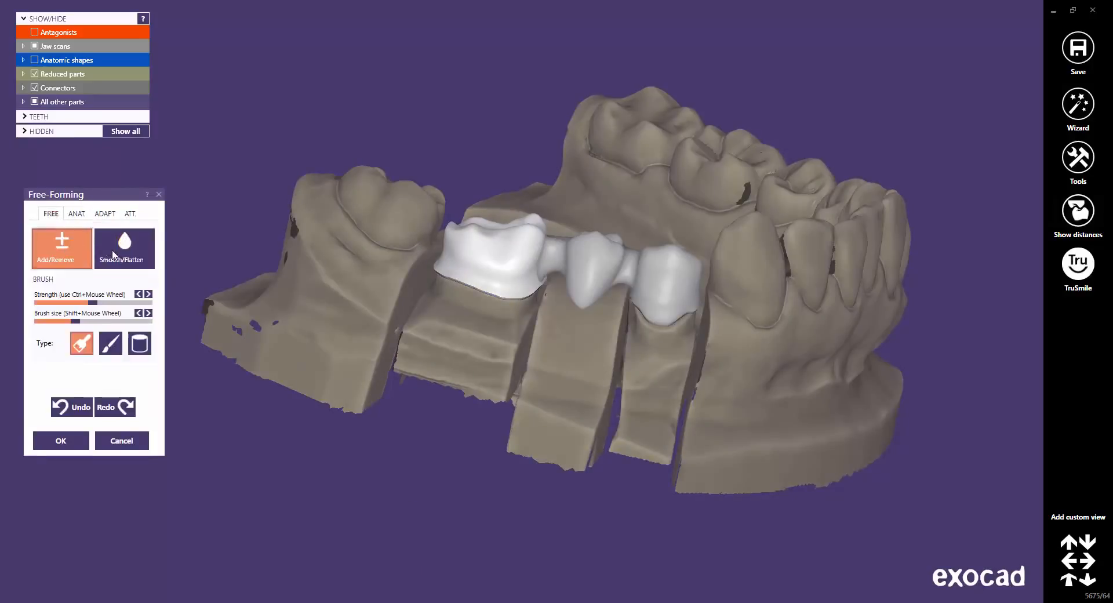
{"action": "left_click", "coordinate": [118, 255]}
{"action": "right_click_drag", "start_coordinate": [516, 283], "coordinate": [510, 290]}
{"action": "scroll", "coordinate": [510, 290], "scroll_direction": "up", "scroll_amount": 5}
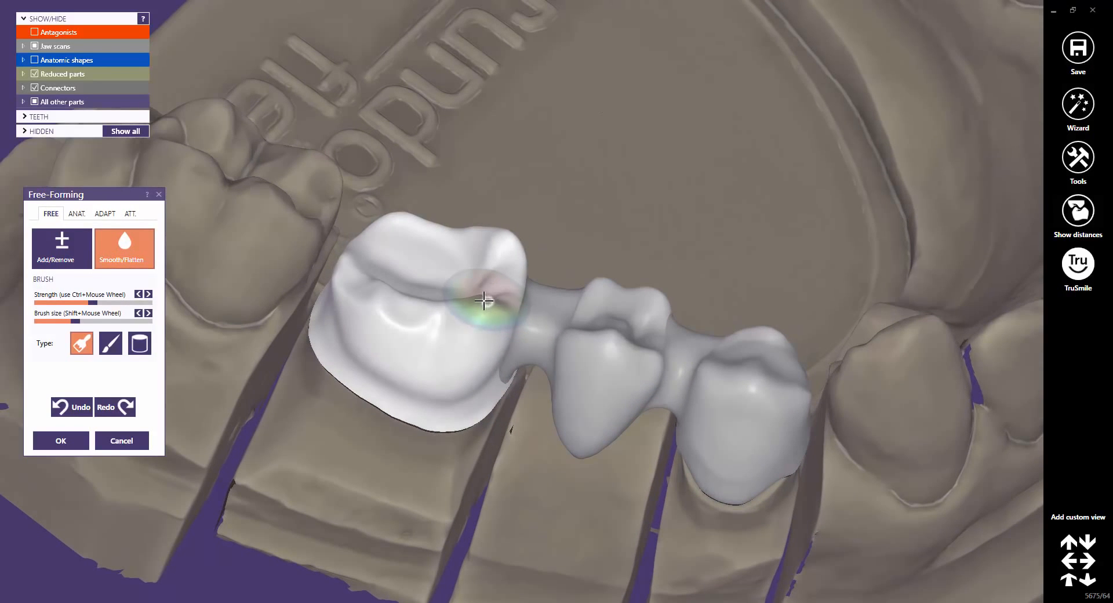
{"action": "mouse_move", "coordinate": [483, 300]}
{"action": "left_mouse_down"}
{"action": "mouse_move", "coordinate": [421, 306]}
{"action": "mouse_move", "coordinate": [365, 268]}
{"action": "mouse_move", "coordinate": [388, 232]}
{"action": "mouse_move", "coordinate": [519, 262]}
{"action": "left_mouse_up"}
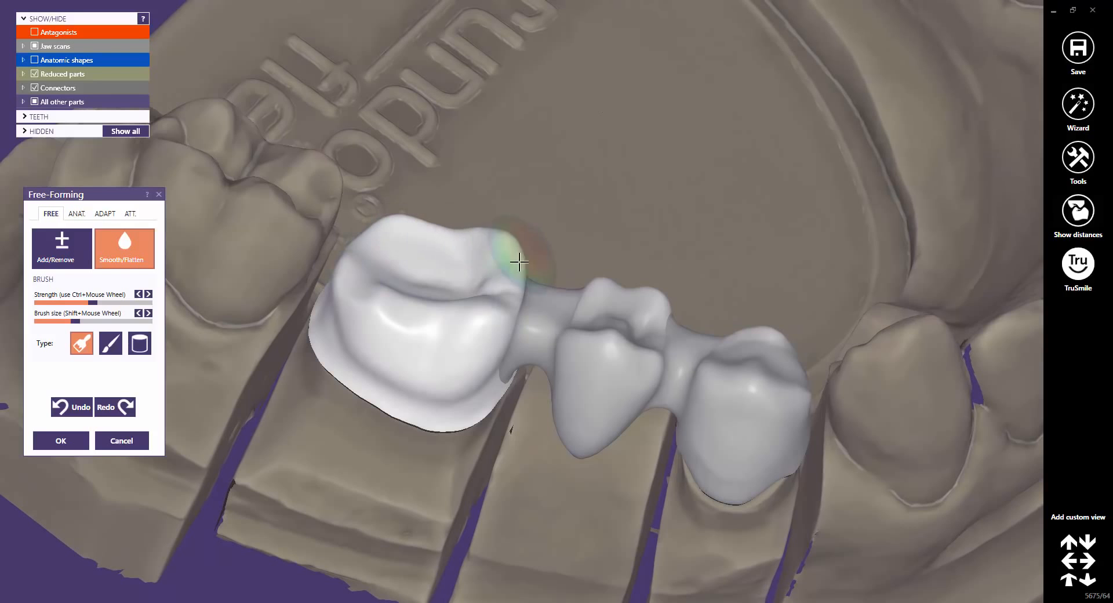
{"action": "mouse_move", "coordinate": [492, 322]}
{"action": "right_mouse_down"}
{"action": "mouse_move", "coordinate": [509, 186]}
{"action": "mouse_move", "coordinate": [468, 255]}
{"action": "right_mouse_up"}
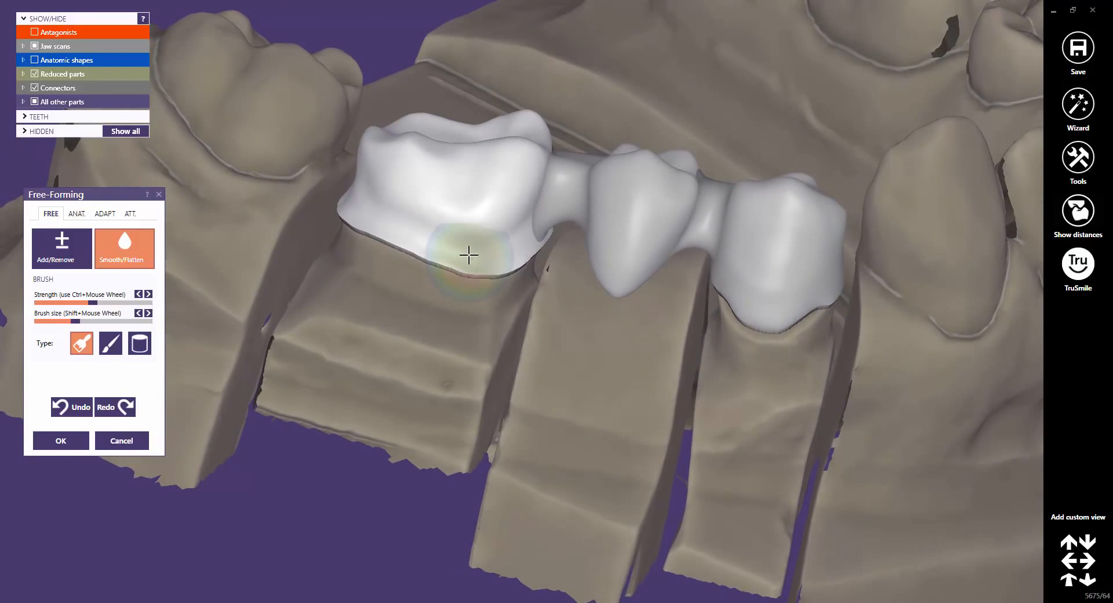
{"action": "scroll", "coordinate": [472, 259], "scroll_direction": "down", "scroll_amount": 5}
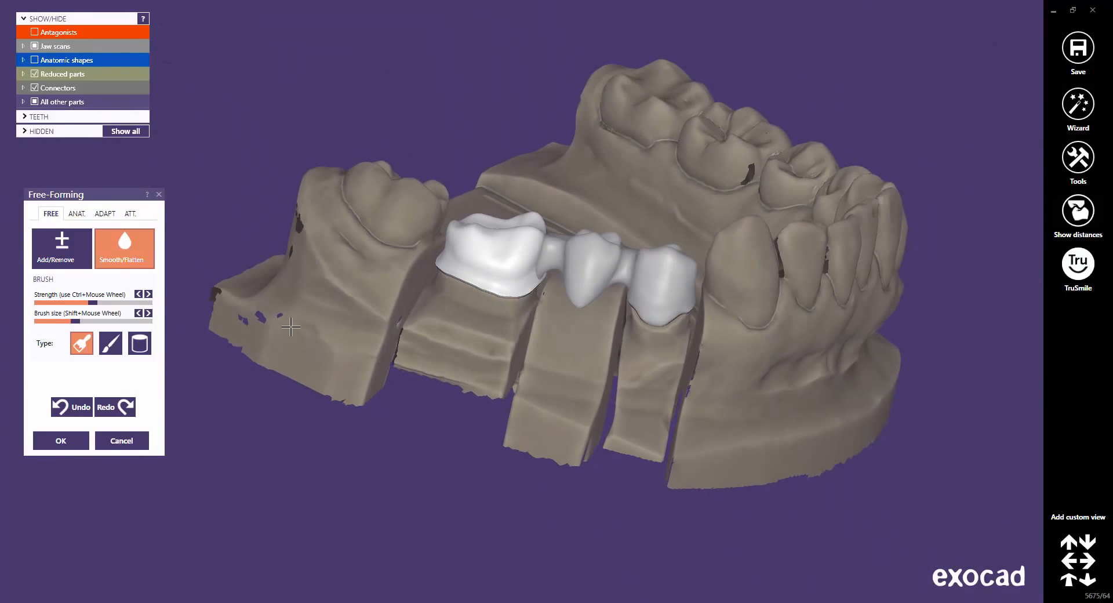
{"action": "left_click", "coordinate": [62, 441]}
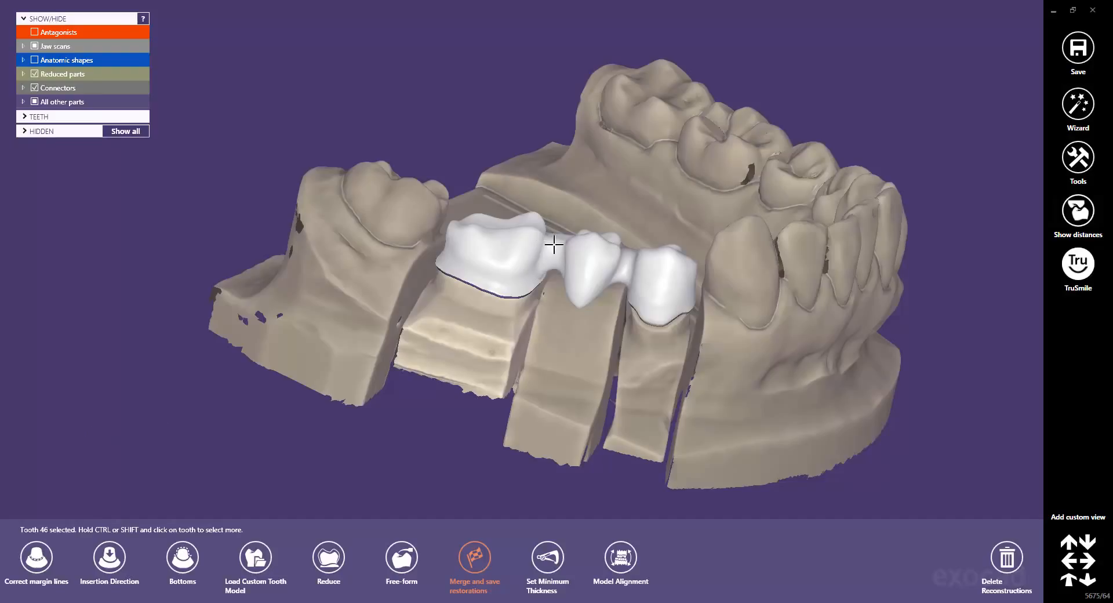
Reshape the connector between teeth 45 and 46 by freely moving a control point on the molar side, and accept it
{"action": "left_click", "coordinate": [554, 245], "text": "ctrl"}
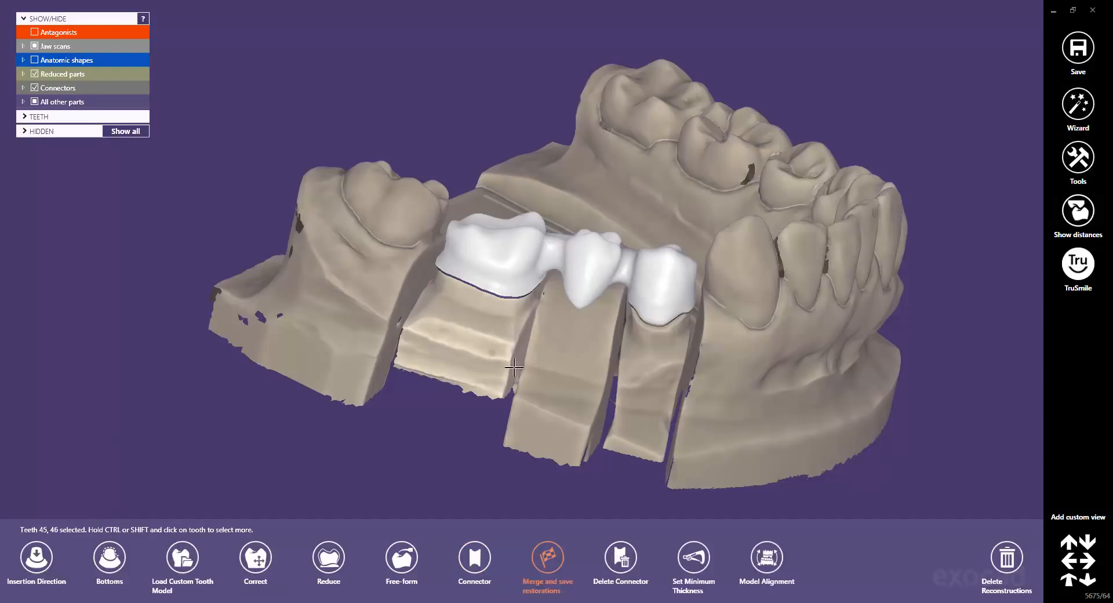
{"action": "left_click", "coordinate": [474, 558]}
{"action": "left_click", "coordinate": [81, 214]}
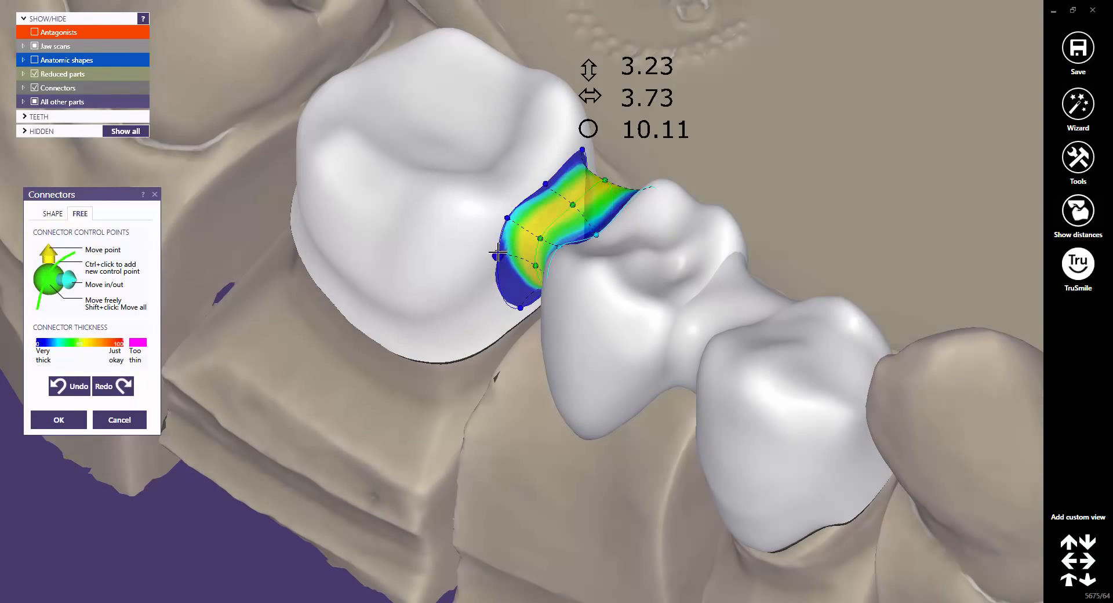
{"action": "left_click_drag", "start_coordinate": [497, 255], "coordinate": [507, 268]}
{"action": "right_click_drag", "start_coordinate": [487, 288], "coordinate": [491, 290]}
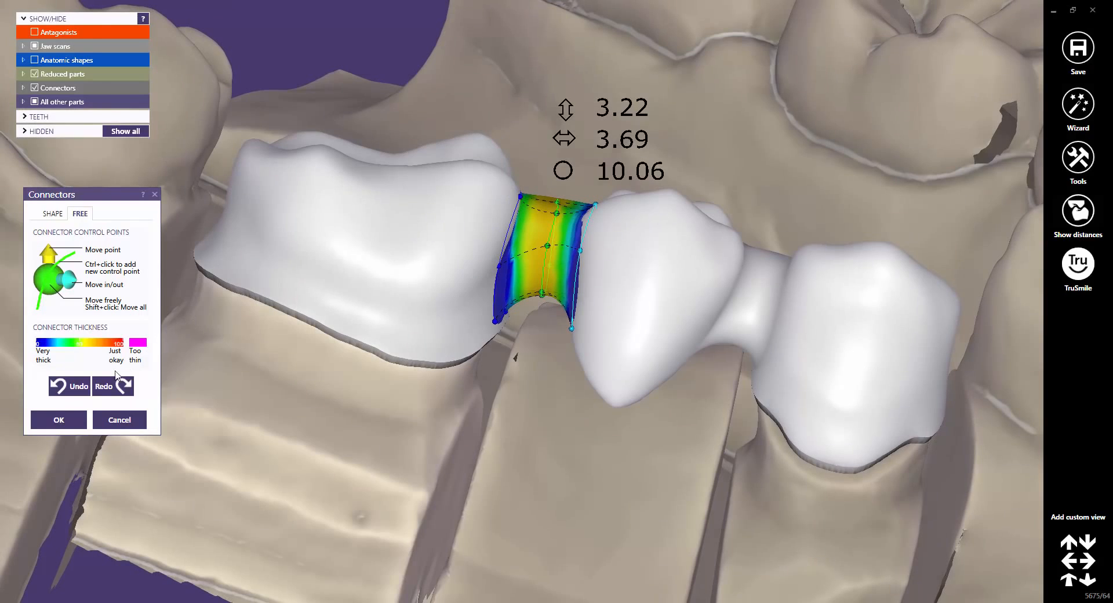
{"action": "left_click", "coordinate": [67, 420]}
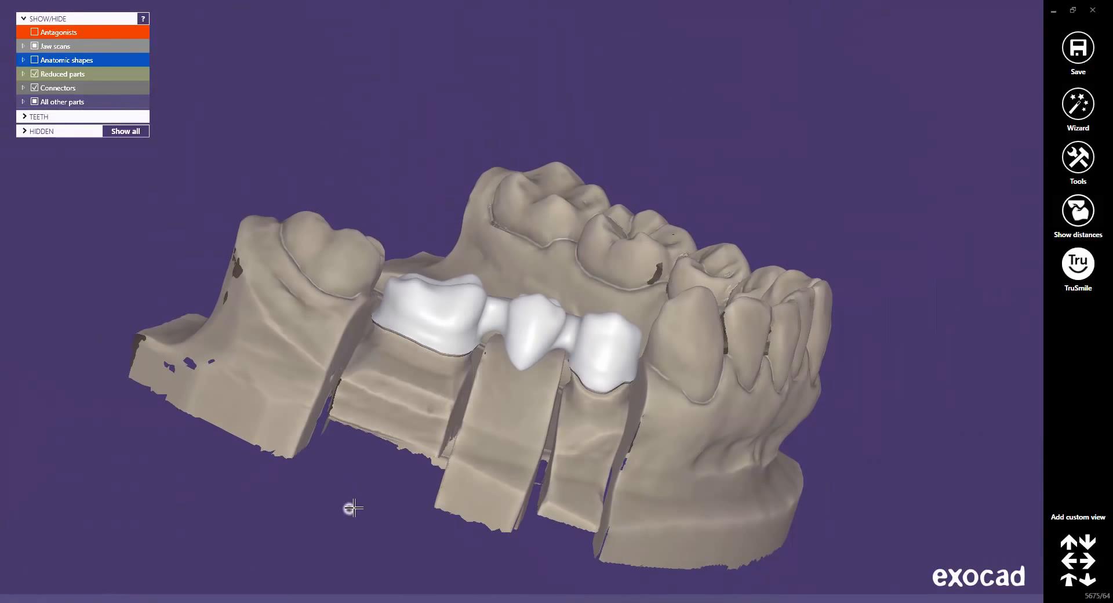
Switch back to the wizard to merge the bridge with the reduced tooth 46
{"action": "middle_click_drag", "start_coordinate": [350, 506], "coordinate": [431, 440]}
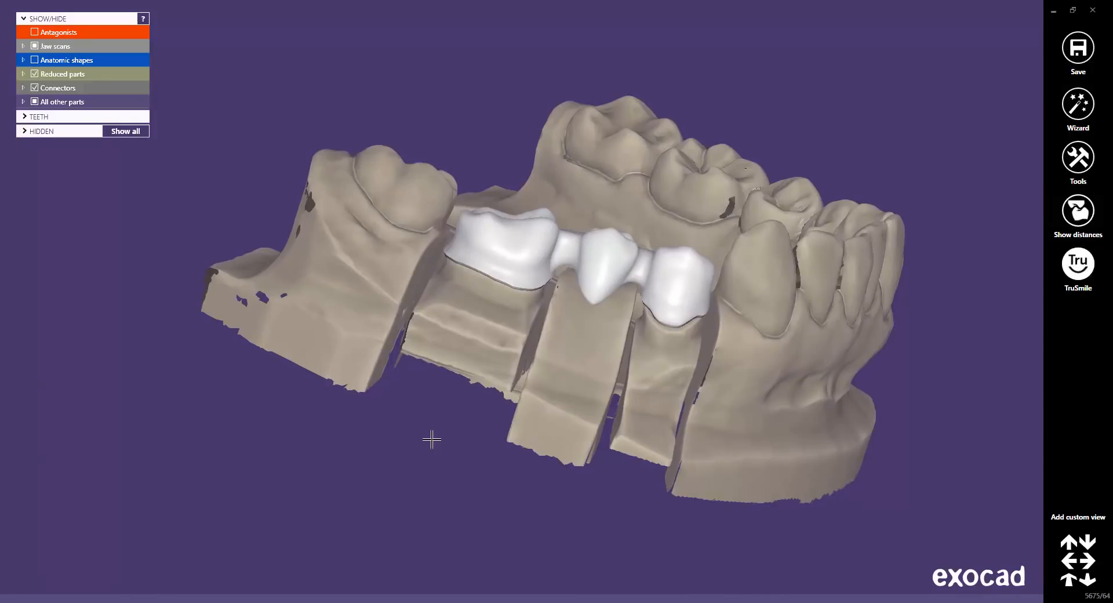
{"action": "left_click", "coordinate": [1079, 105]}
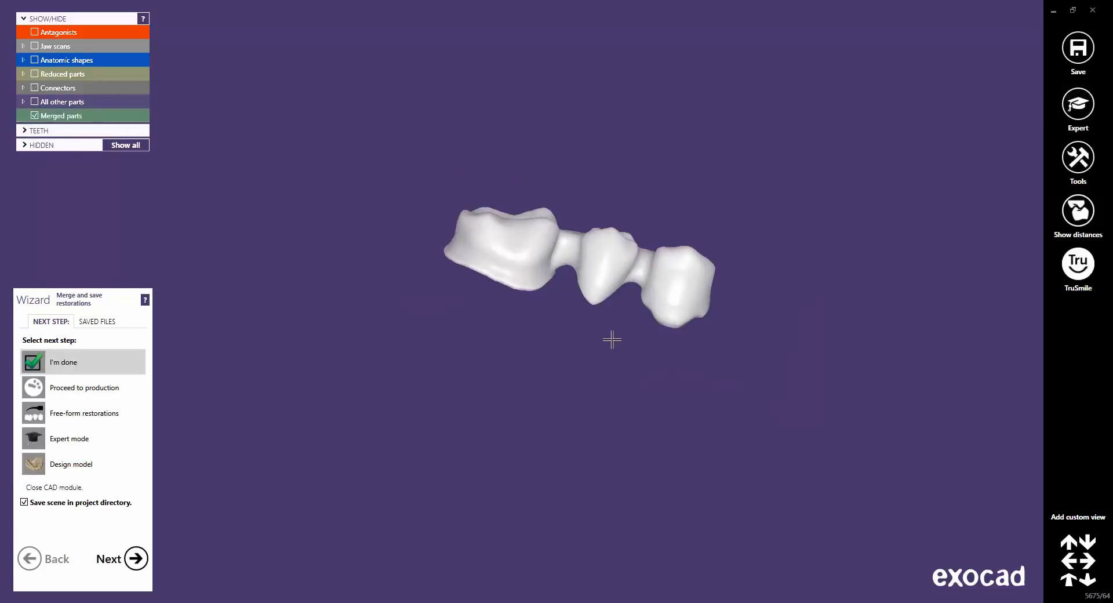
{"action": "scroll", "coordinate": [612, 340], "scroll_direction": "up", "scroll_amount": 3}
{"action": "middle_click_drag", "start_coordinate": [601, 342], "coordinate": [606, 391]}
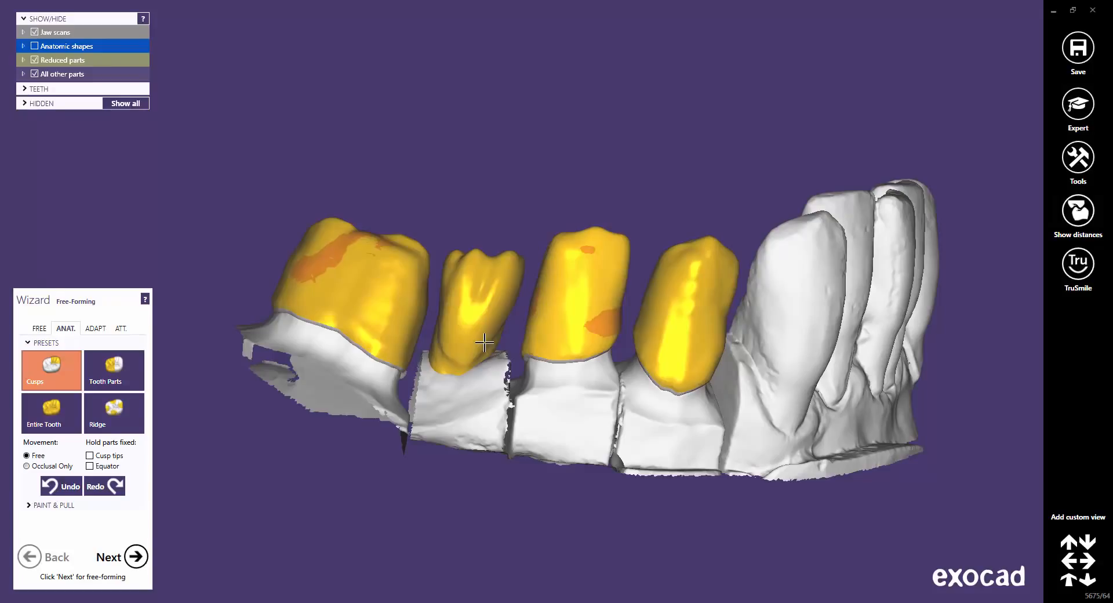
Switch to expert mode and reload the reduced pontic 46 with the generic library tooth model, accepting that previous designs are discarded
{"action": "right_click_drag", "start_coordinate": [683, 452], "coordinate": [655, 451]}
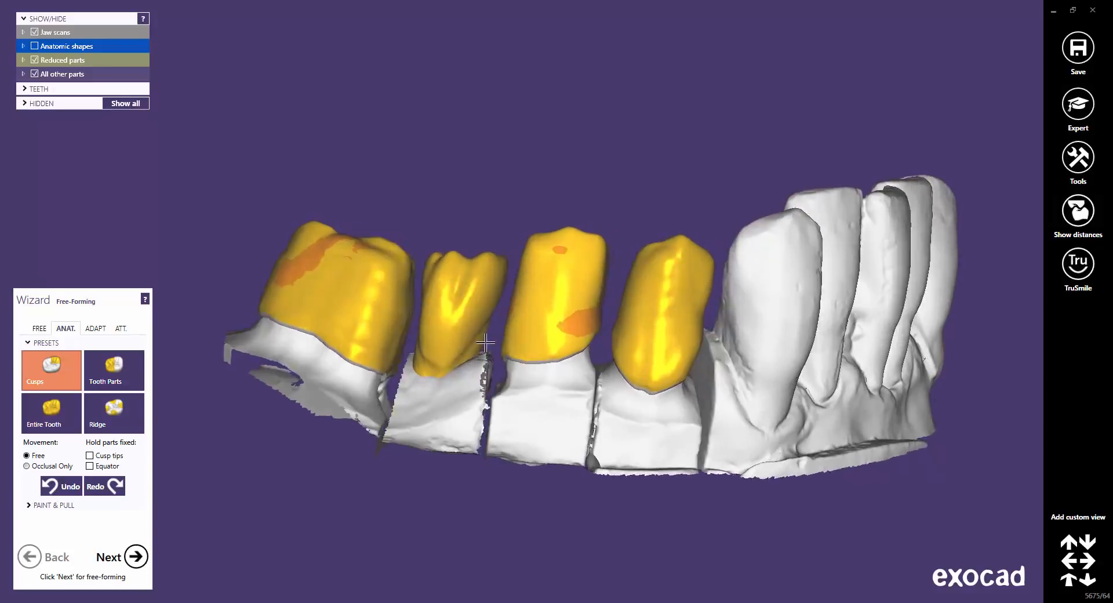
{"action": "left_click", "coordinate": [1076, 106]}
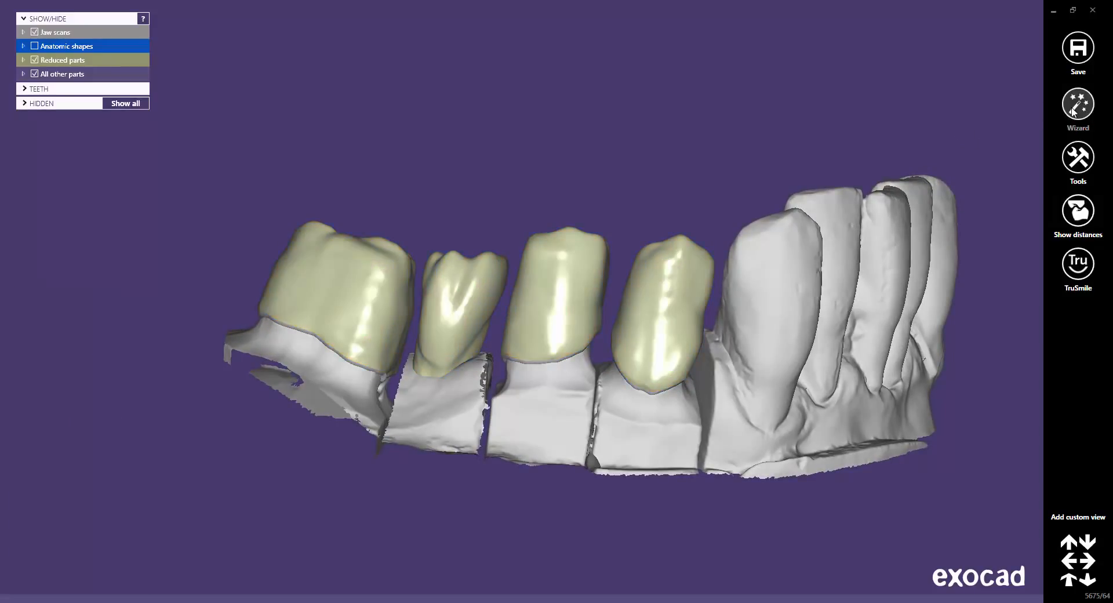
{"action": "right_click", "coordinate": [464, 281]}
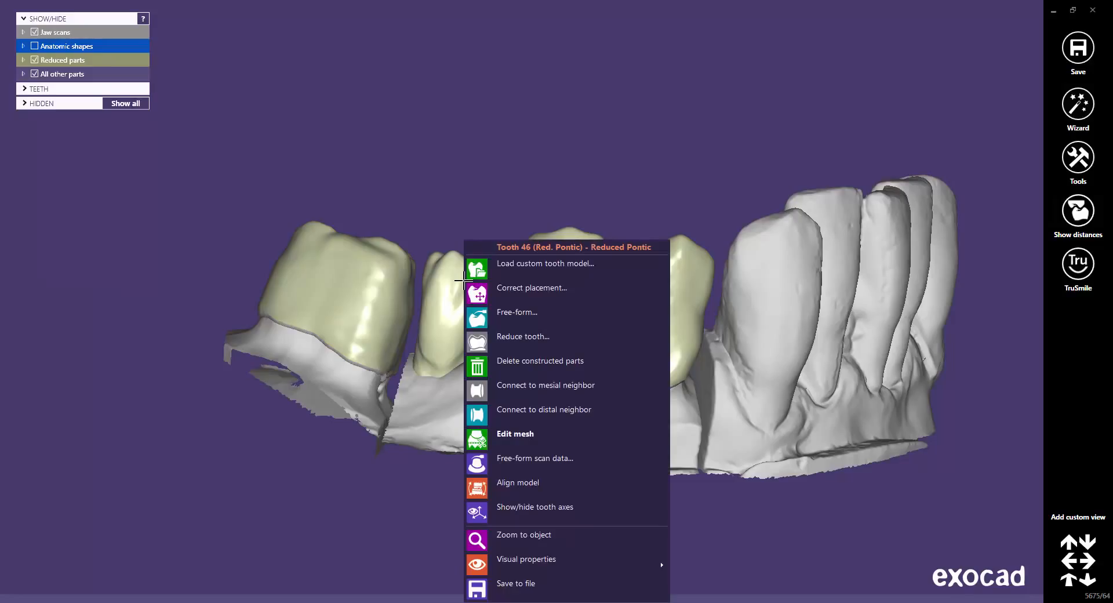
{"action": "left_click", "coordinate": [517, 273]}
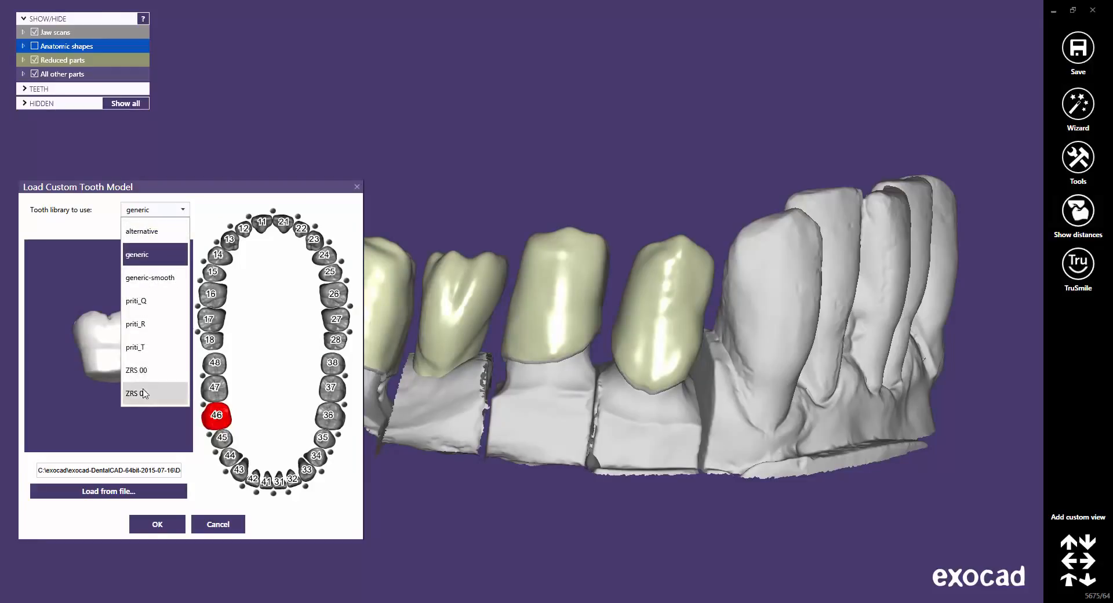
{"action": "left_click", "coordinate": [161, 256]}
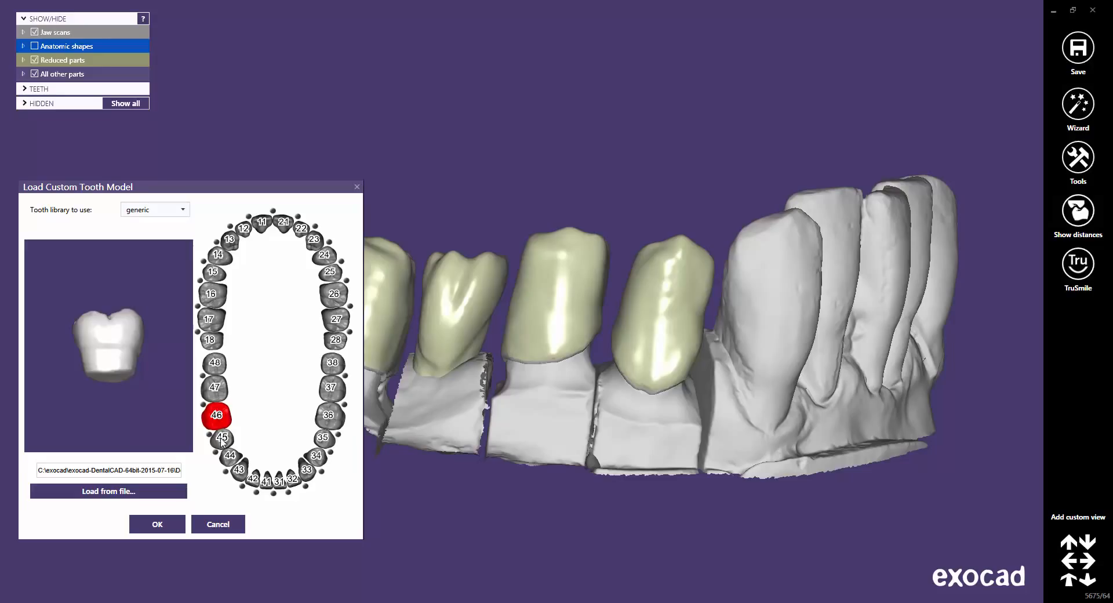
{"action": "left_click", "coordinate": [158, 525]}
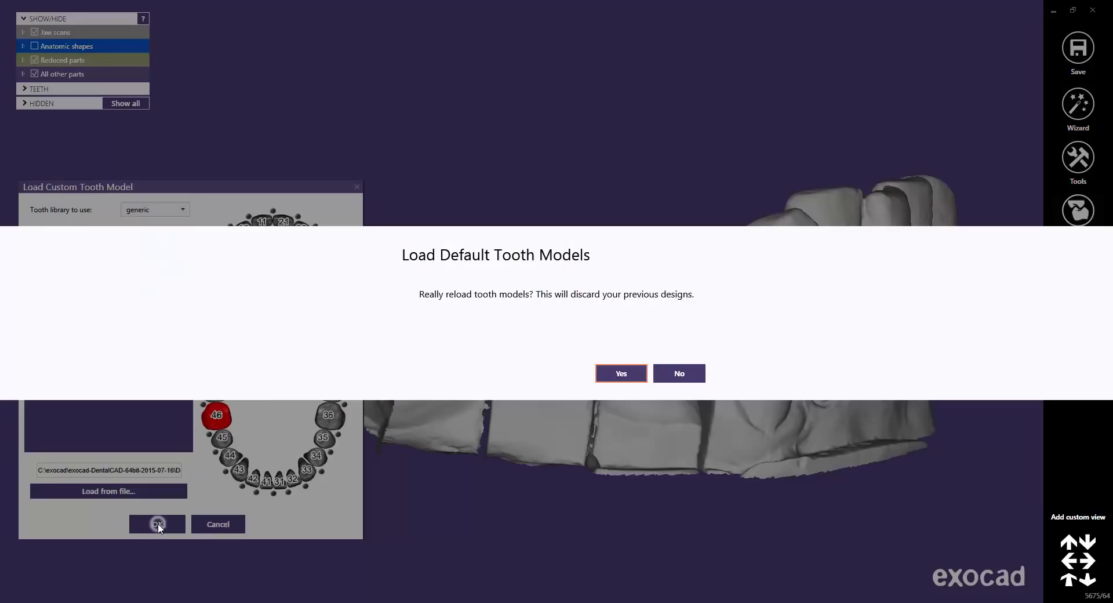
{"action": "left_click", "coordinate": [621, 374]}
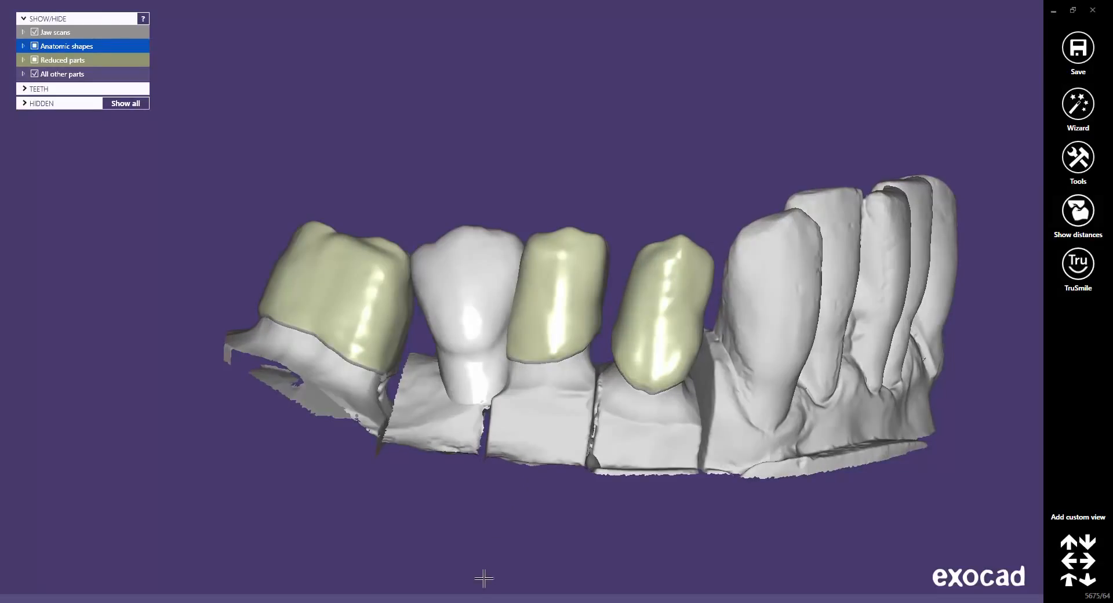
Correct the placement of the newly loaded tooth 46 so it fits the gap between its neighbors over the gingiva, and accept it
{"action": "mouse_move", "coordinate": [477, 594]}
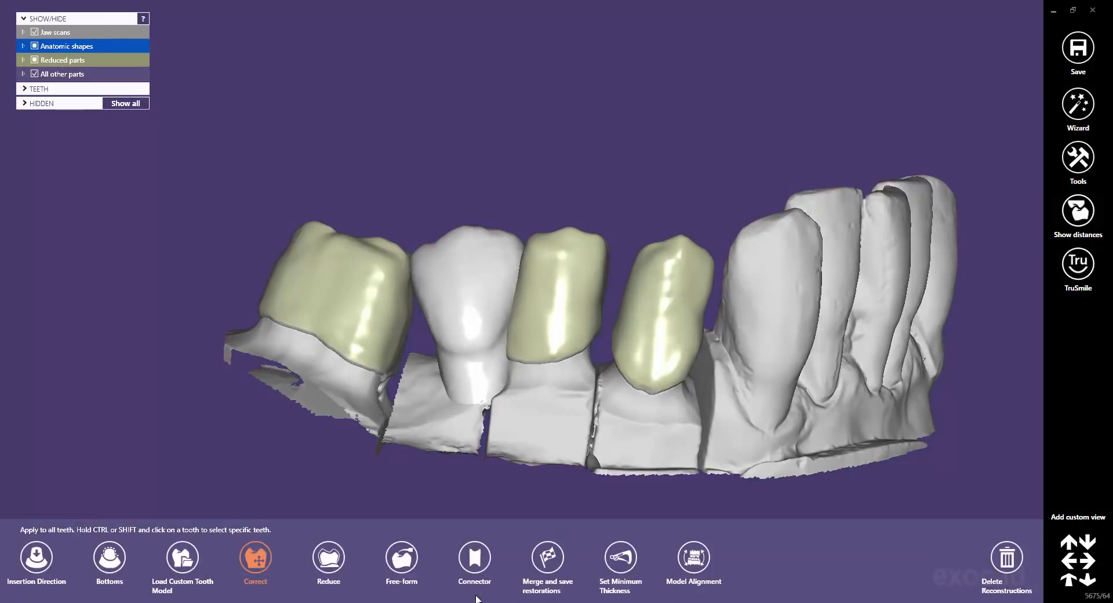
{"action": "left_click", "coordinate": [258, 558]}
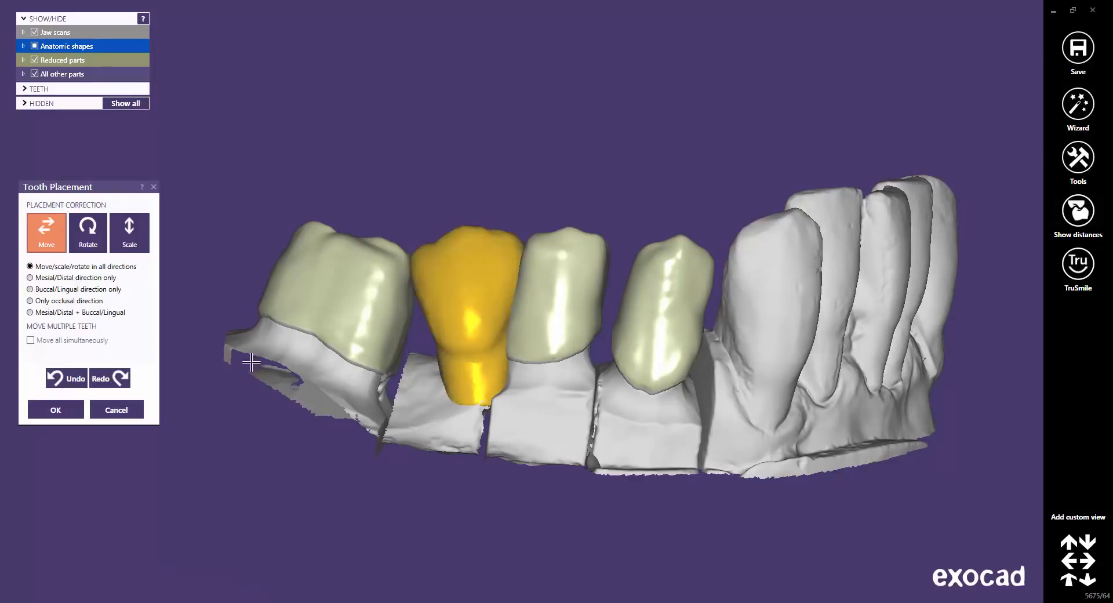
{"action": "left_click_drag", "start_coordinate": [475, 271], "coordinate": [482, 273]}
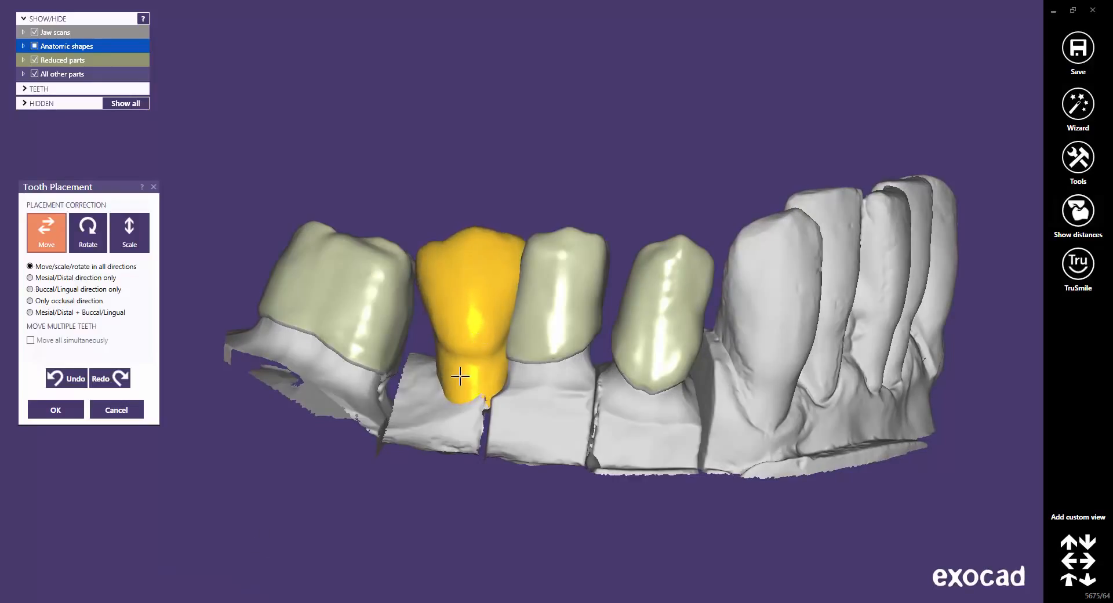
{"action": "mouse_move", "coordinate": [460, 376]}
{"action": "left_mouse_down"}
{"action": "mouse_move", "coordinate": [439, 373]}
{"action": "mouse_move", "coordinate": [445, 379]}
{"action": "left_mouse_up"}
{"action": "right_click_drag", "start_coordinate": [445, 380], "coordinate": [452, 387]}
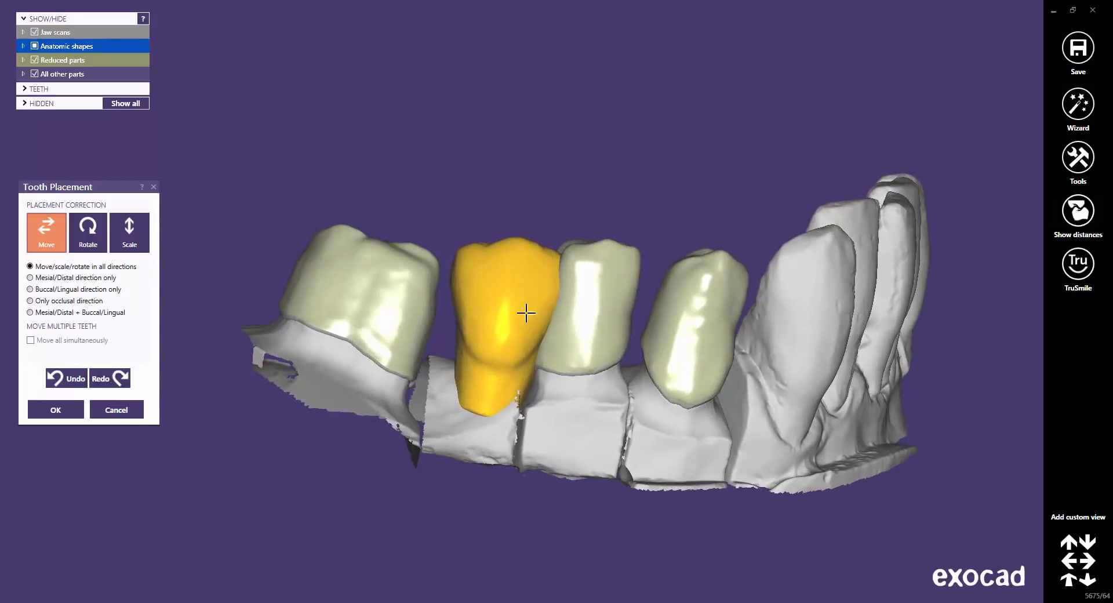
{"action": "left_click_drag", "start_coordinate": [539, 309], "coordinate": [533, 307]}
{"action": "left_click_drag", "start_coordinate": [470, 276], "coordinate": [535, 293]}
{"action": "left_click_drag", "start_coordinate": [460, 262], "coordinate": [465, 264]}
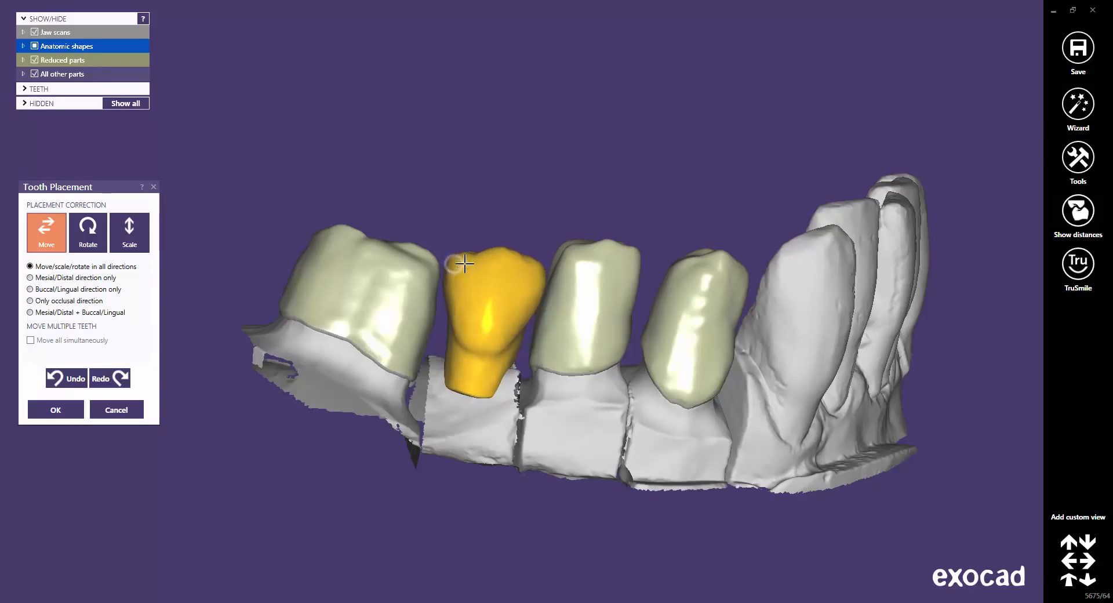
{"action": "left_click_drag", "start_coordinate": [480, 358], "coordinate": [497, 326]}
{"action": "mouse_move", "coordinate": [497, 325]}
{"action": "right_mouse_down"}
{"action": "mouse_move", "coordinate": [498, 371]}
{"action": "mouse_move", "coordinate": [498, 334]}
{"action": "right_mouse_up"}
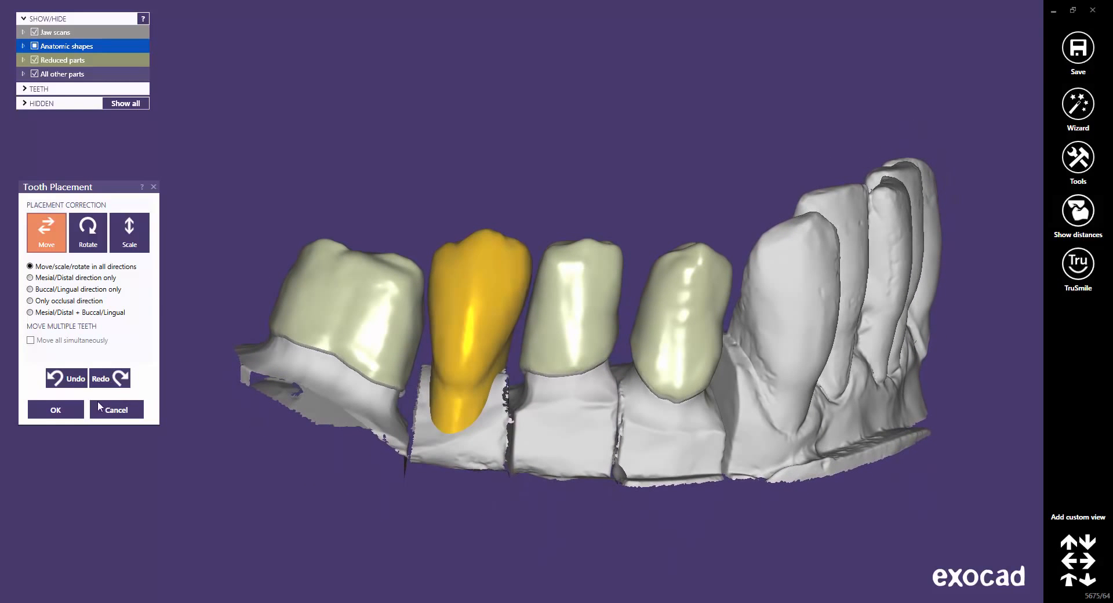
{"action": "left_click", "coordinate": [71, 404]}
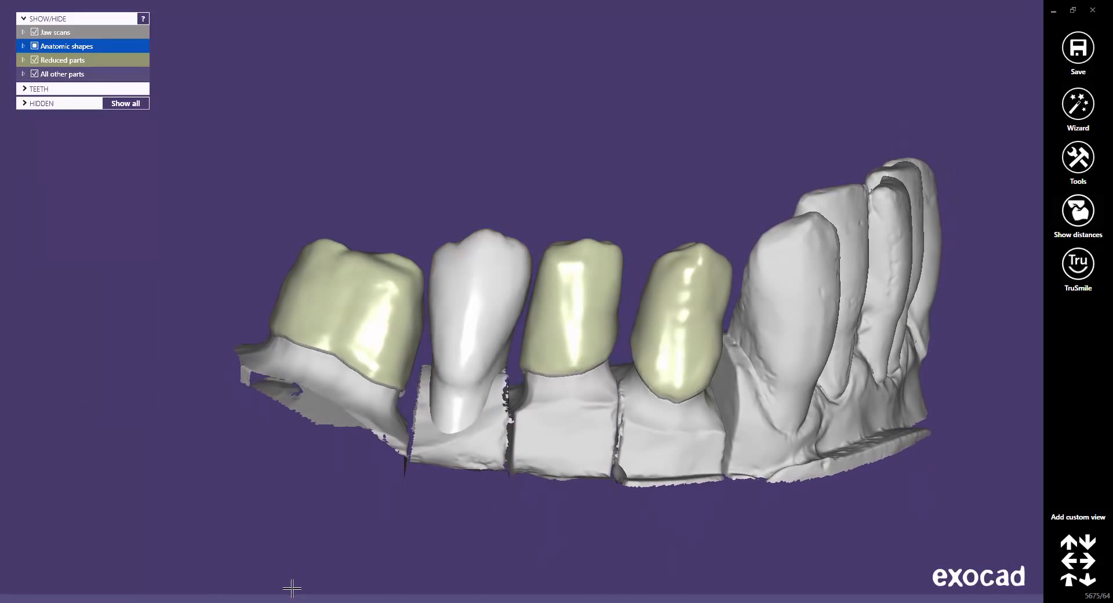
Free-form tooth 46 with the anatomic Tooth Parts preset, reshaping its occlusal edge and its base
{"action": "mouse_move", "coordinate": [290, 600]}
{"action": "left_click", "coordinate": [400, 558]}
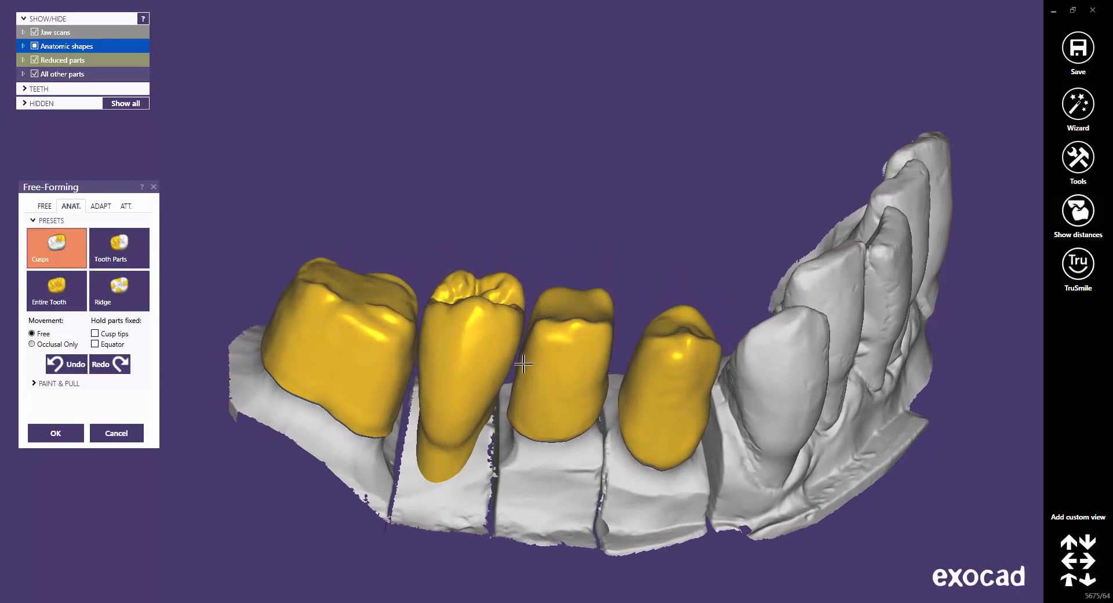
{"action": "left_click", "coordinate": [114, 249]}
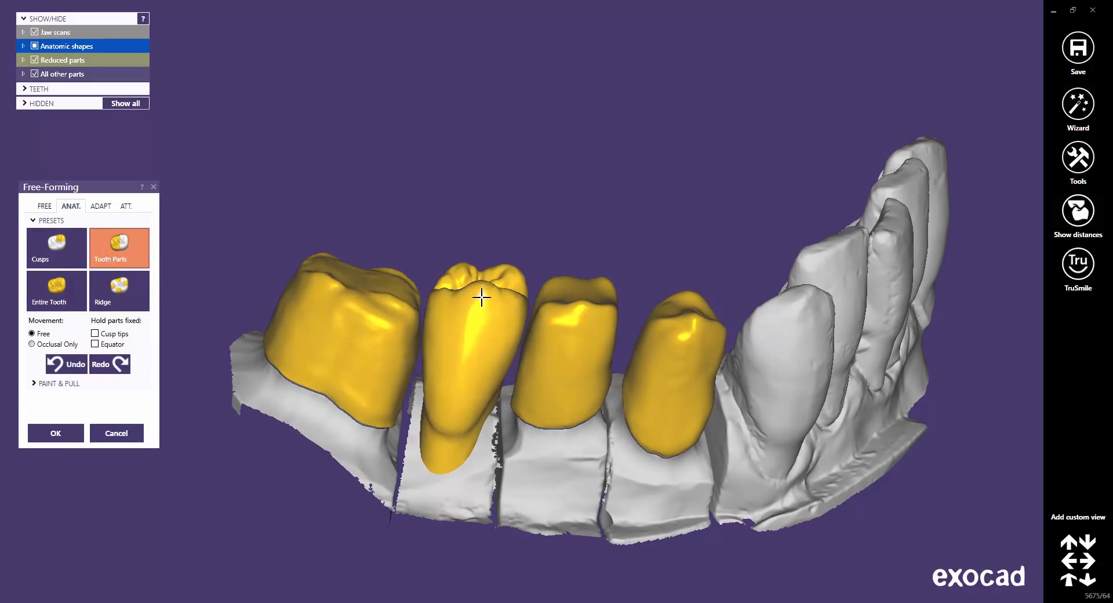
{"action": "left_click_drag", "start_coordinate": [482, 290], "coordinate": [481, 302]}
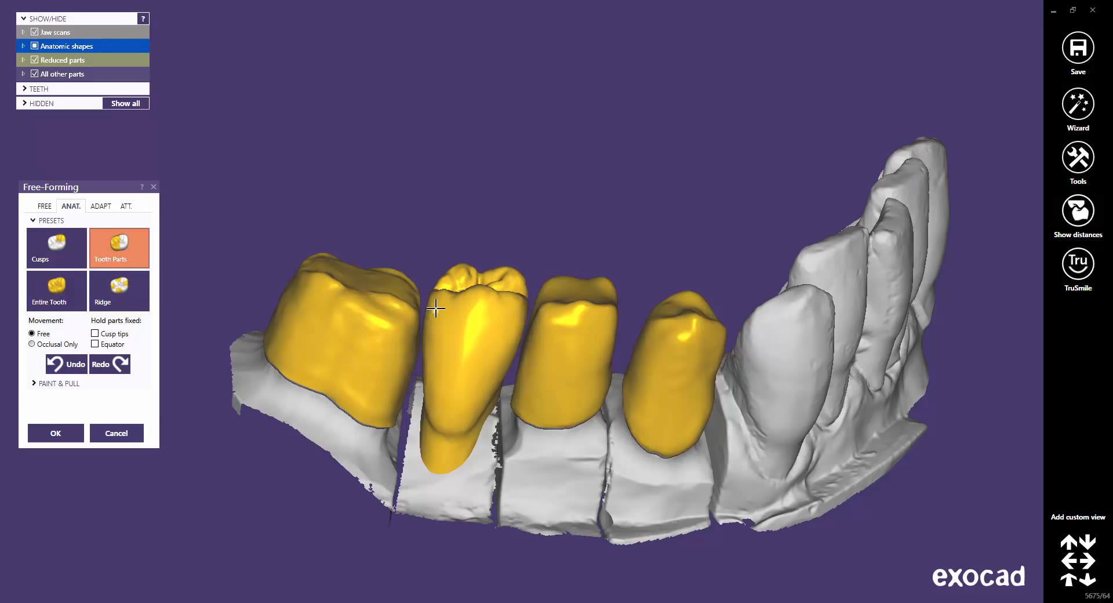
{"action": "right_click_drag", "start_coordinate": [460, 340], "coordinate": [496, 234]}
{"action": "left_click_drag", "start_coordinate": [493, 231], "coordinate": [488, 230]}
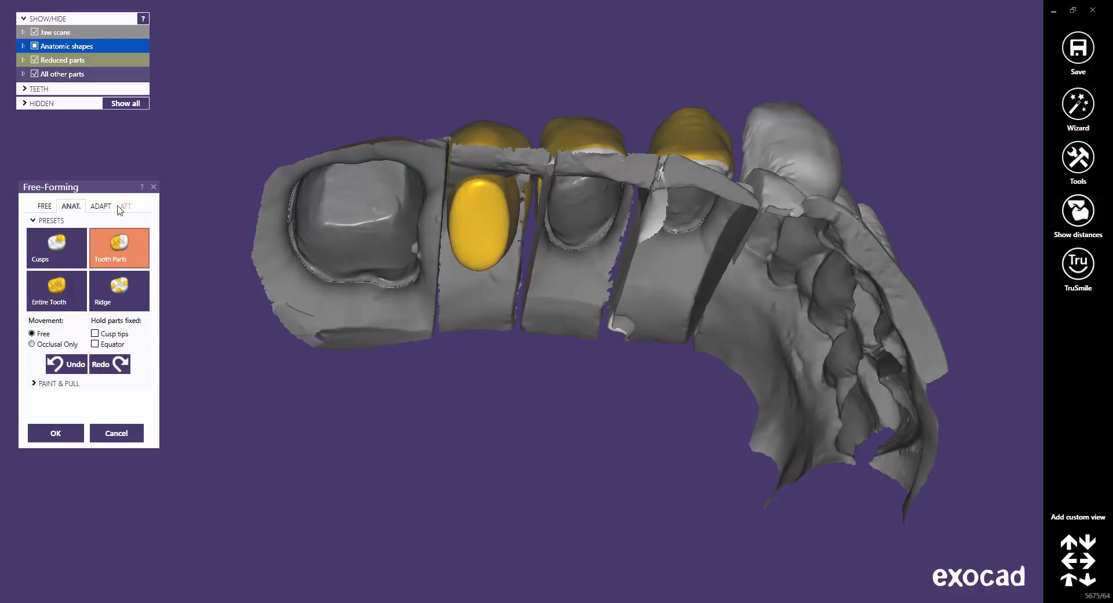
Adapt the base of pontic 46 to the gingiva with a desired distance of 0 mm, and accept the free-forming
{"action": "left_click", "coordinate": [105, 208]}
{"action": "left_click", "coordinate": [88, 264]}
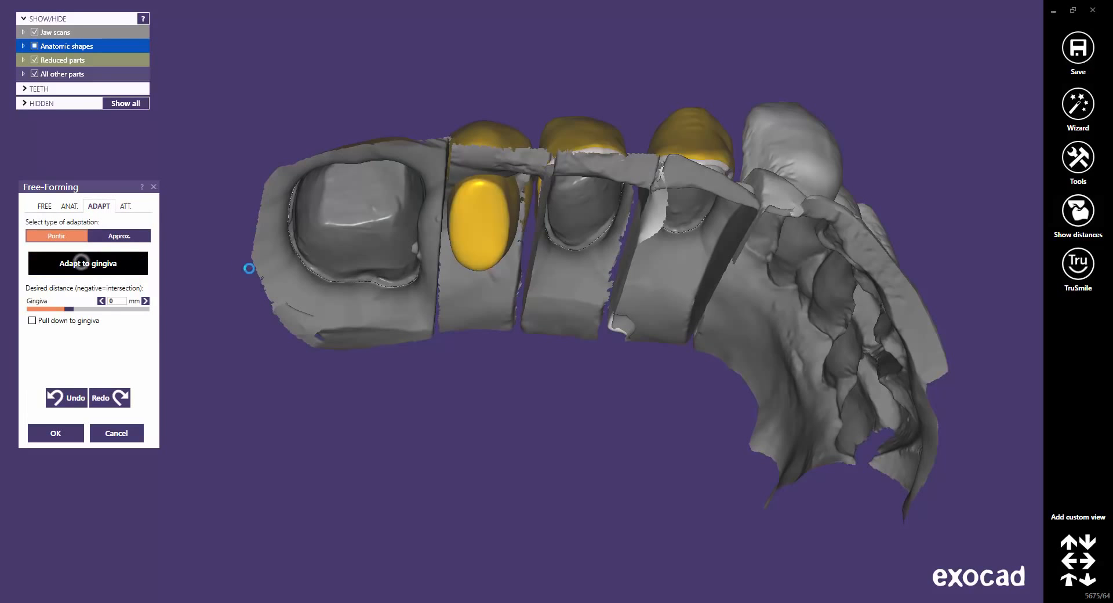
{"action": "right_click_drag", "start_coordinate": [460, 230], "coordinate": [368, 272]}
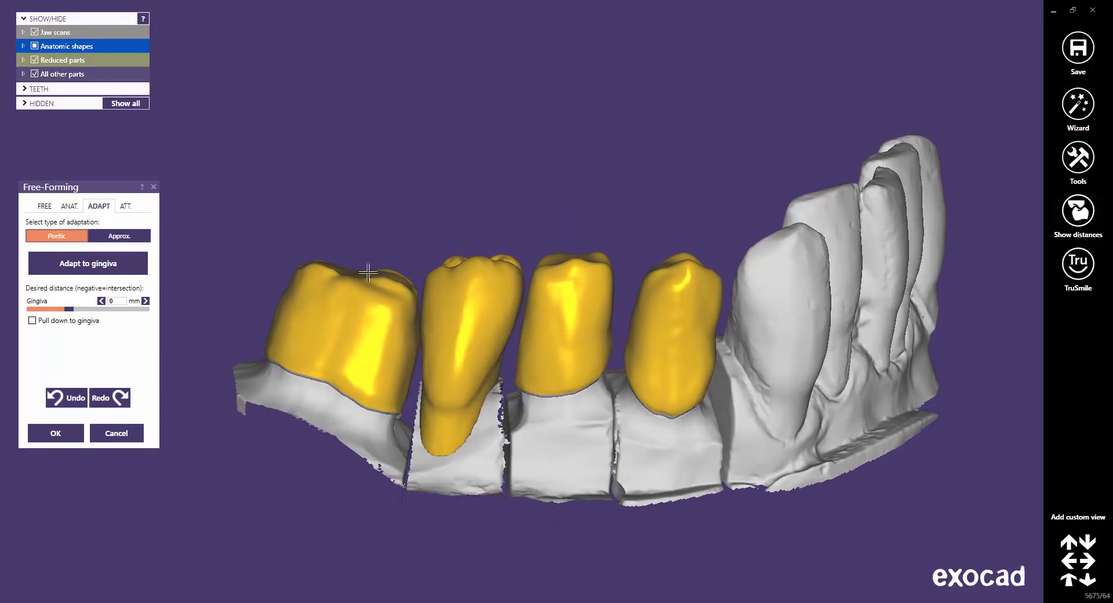
{"action": "left_click", "coordinate": [54, 432]}
Reduce tooth 46 with a shrink depth of 0.8 mm, and apply and accept the shrinking
{"action": "left_click", "coordinate": [460, 361]}
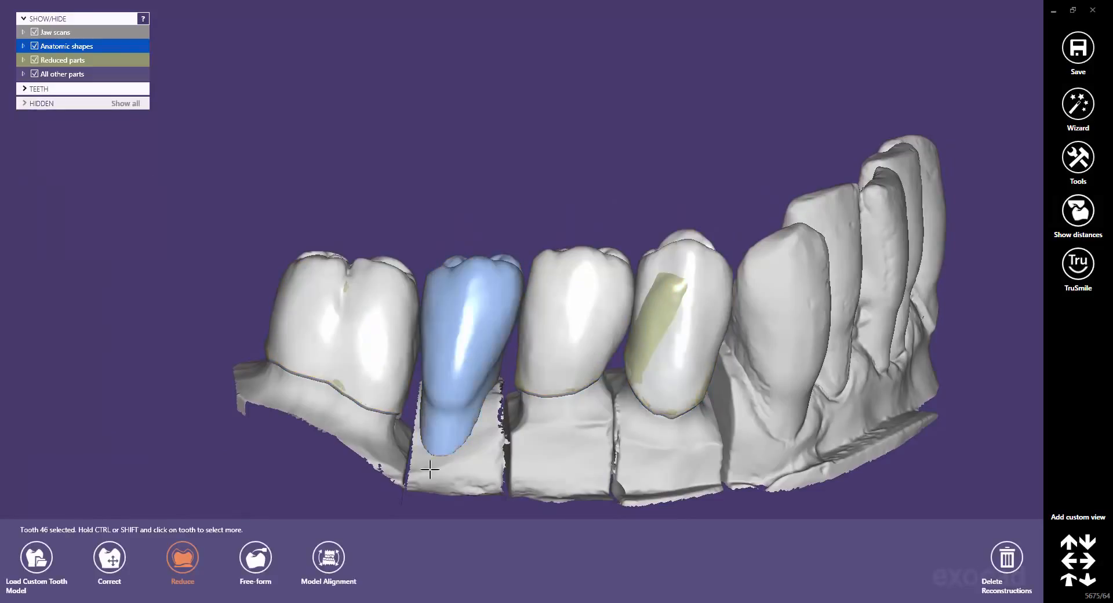
{"action": "left_click", "coordinate": [183, 556]}
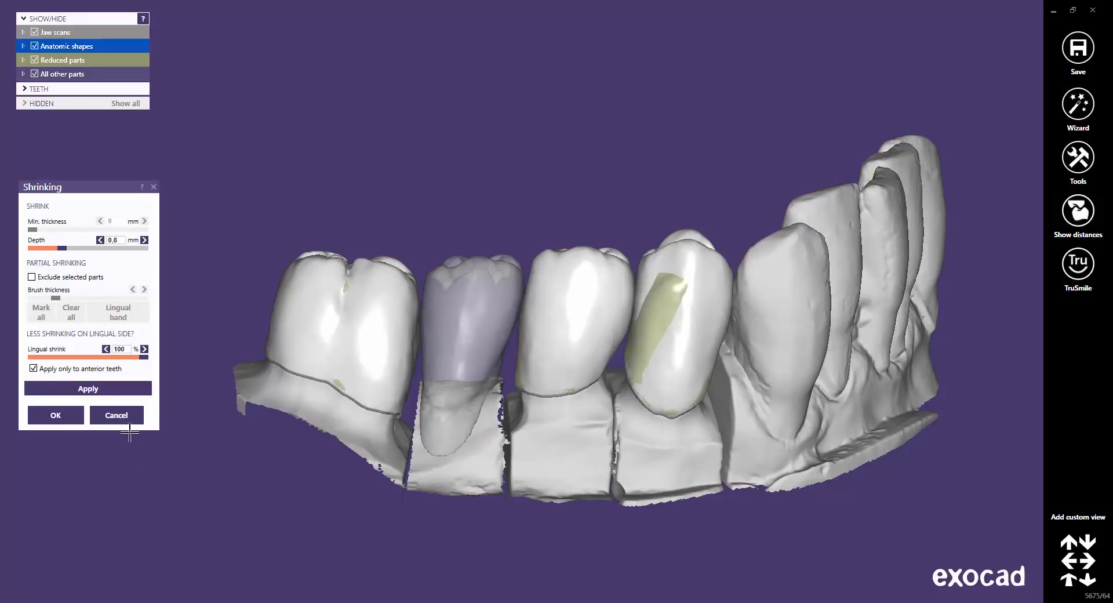
{"action": "left_click", "coordinate": [98, 390]}
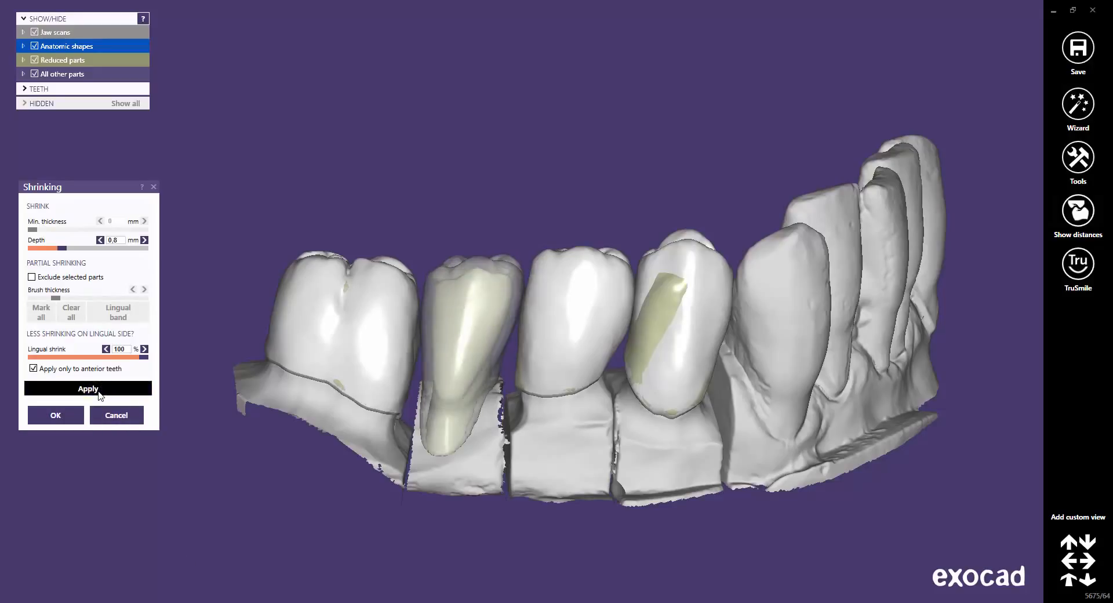
{"action": "left_click", "coordinate": [56, 415]}
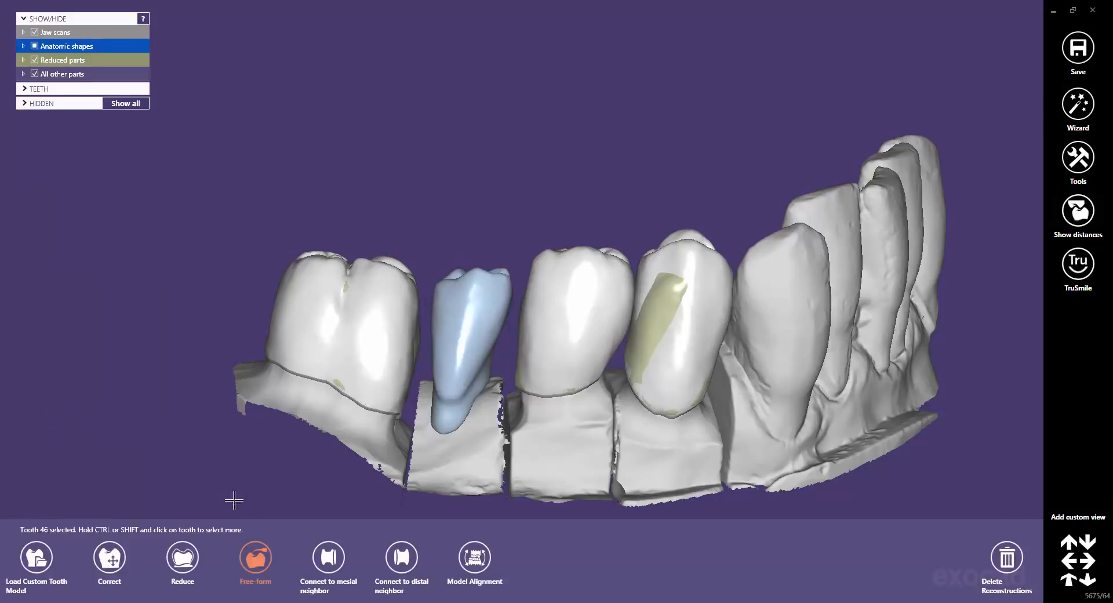
Smooth the lower part of the reduced pontic 46 with the Smooth/Flatten free-forming brush
{"action": "left_click", "coordinate": [256, 556]}
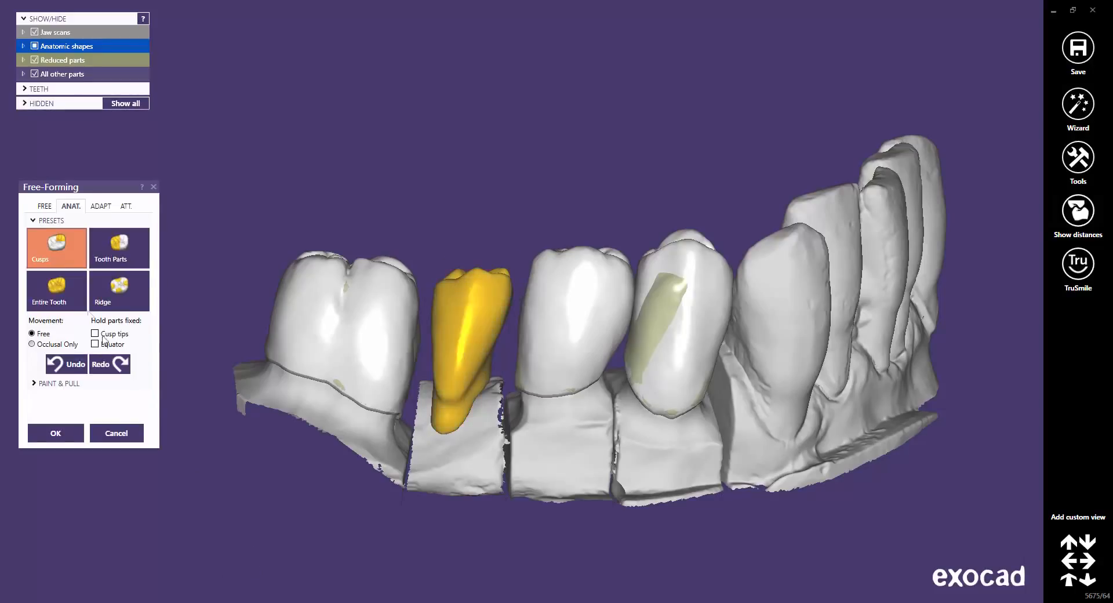
{"action": "left_click", "coordinate": [45, 206]}
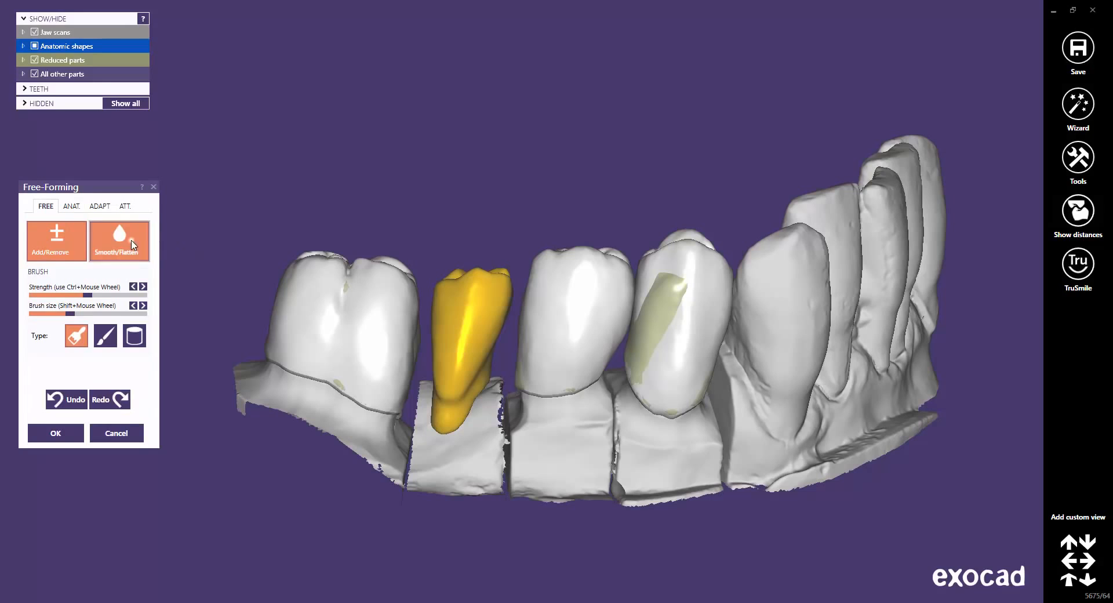
{"action": "left_click", "coordinate": [131, 241]}
{"action": "right_click_drag", "start_coordinate": [406, 278], "coordinate": [435, 377]}
{"action": "mouse_move", "coordinate": [450, 382]}
{"action": "left_mouse_down"}
{"action": "mouse_move", "coordinate": [460, 345]}
{"action": "mouse_move", "coordinate": [500, 342]}
{"action": "mouse_move", "coordinate": [480, 383]}
{"action": "left_mouse_up"}
{"action": "right_click_drag", "start_coordinate": [480, 383], "coordinate": [471, 209]}
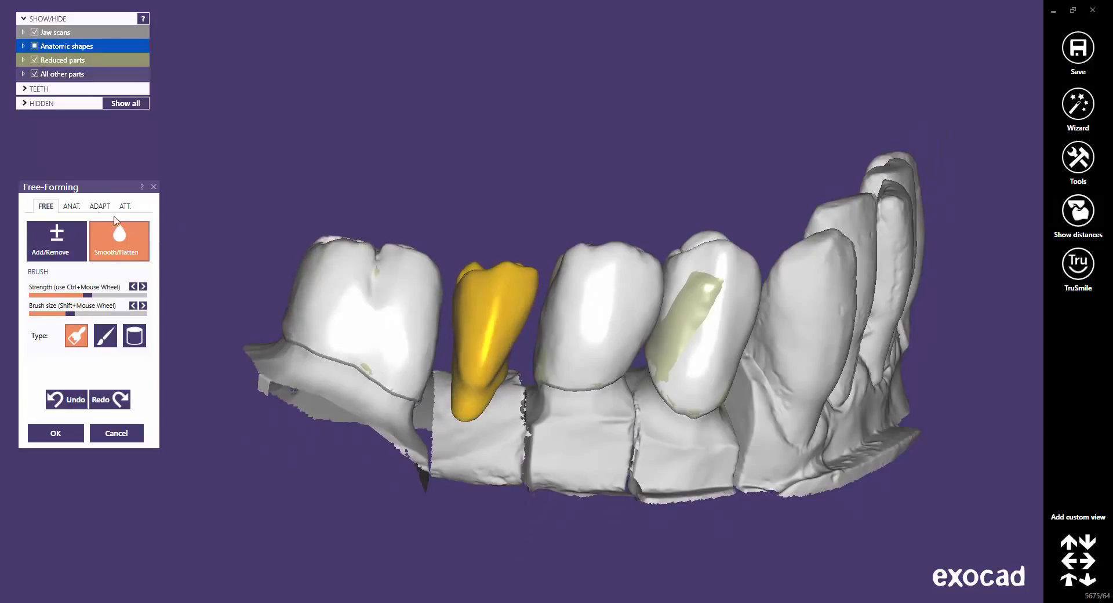
Adjust the desired gingiva distance, adapt the reduced pontic 46 to the gingiva, accept it, and deselect the tooth
{"action": "left_click", "coordinate": [100, 206]}
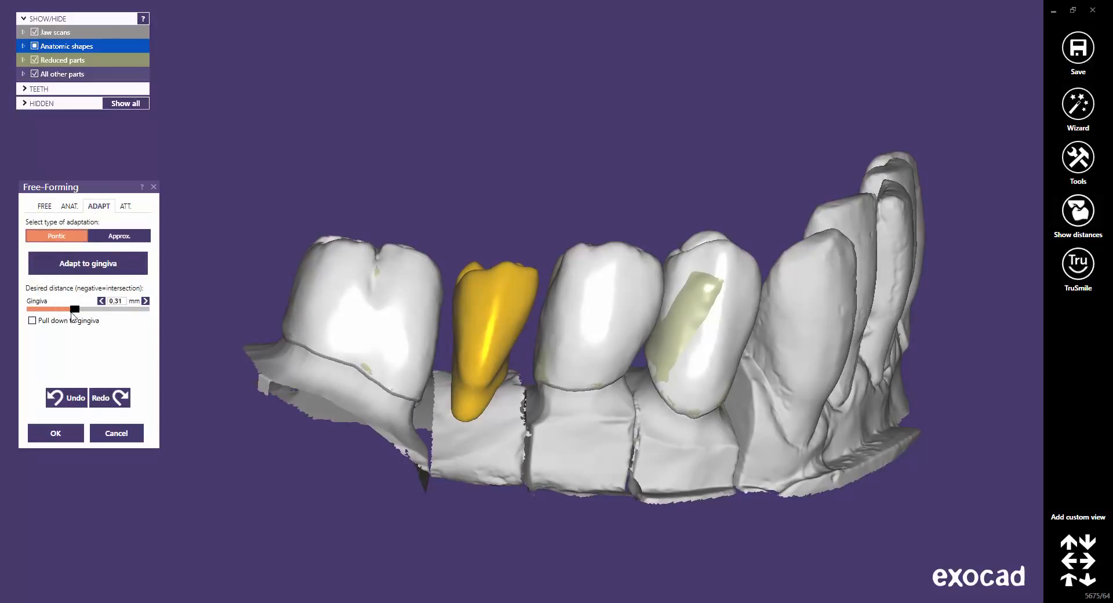
{"action": "left_click", "coordinate": [88, 266]}
{"action": "left_click", "coordinate": [64, 433]}
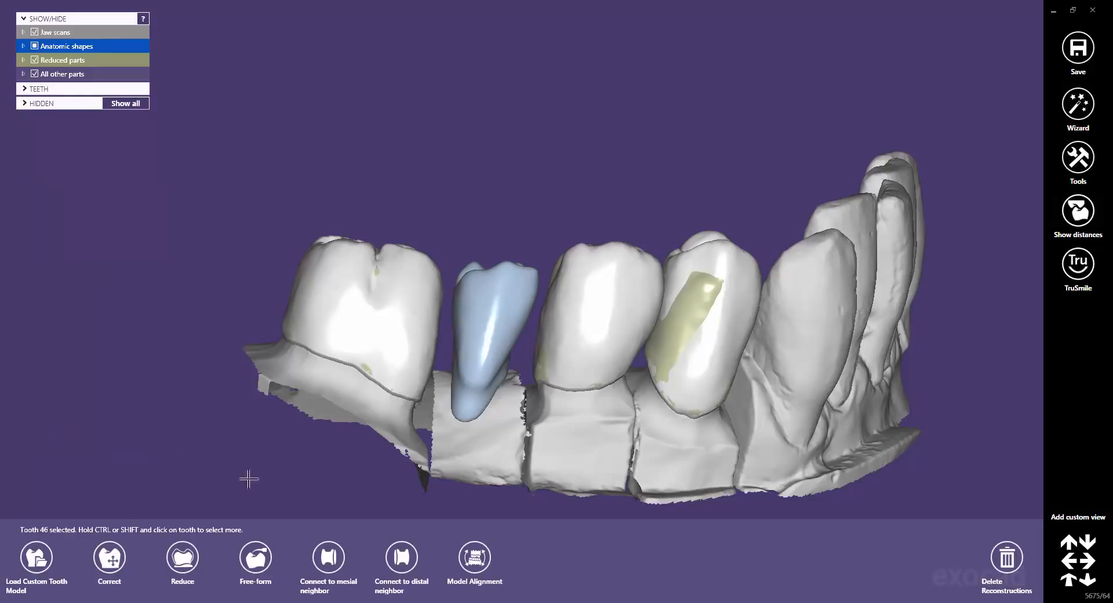
{"action": "left_click", "coordinate": [326, 464]}
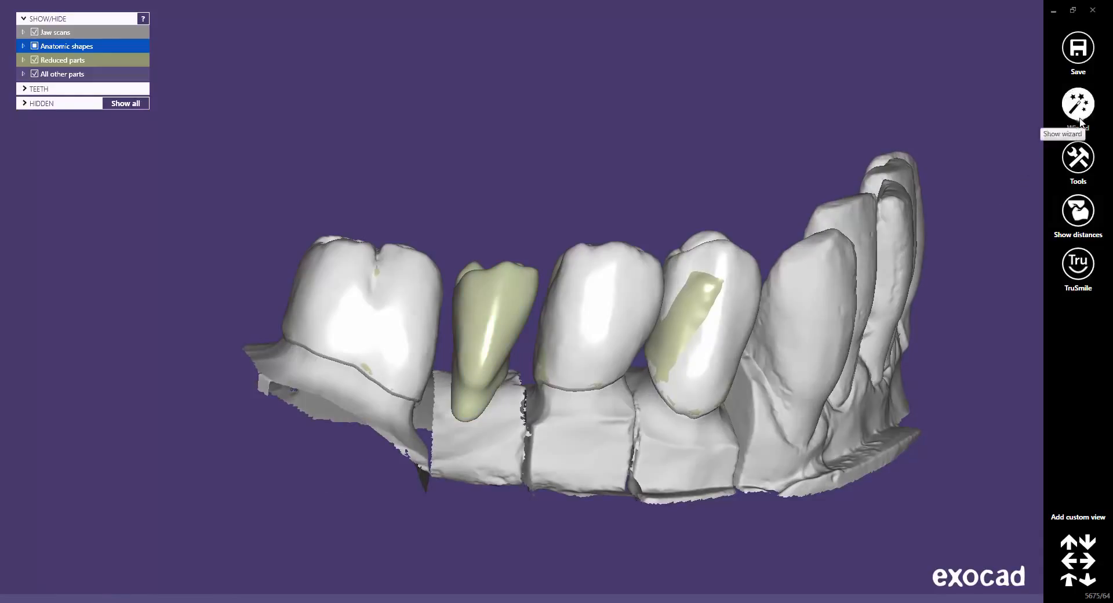
Return to the wizard's connector design, hide the anatomic shapes, and inspect the connectors between the reduced teeth
{"action": "left_click", "coordinate": [1080, 119]}
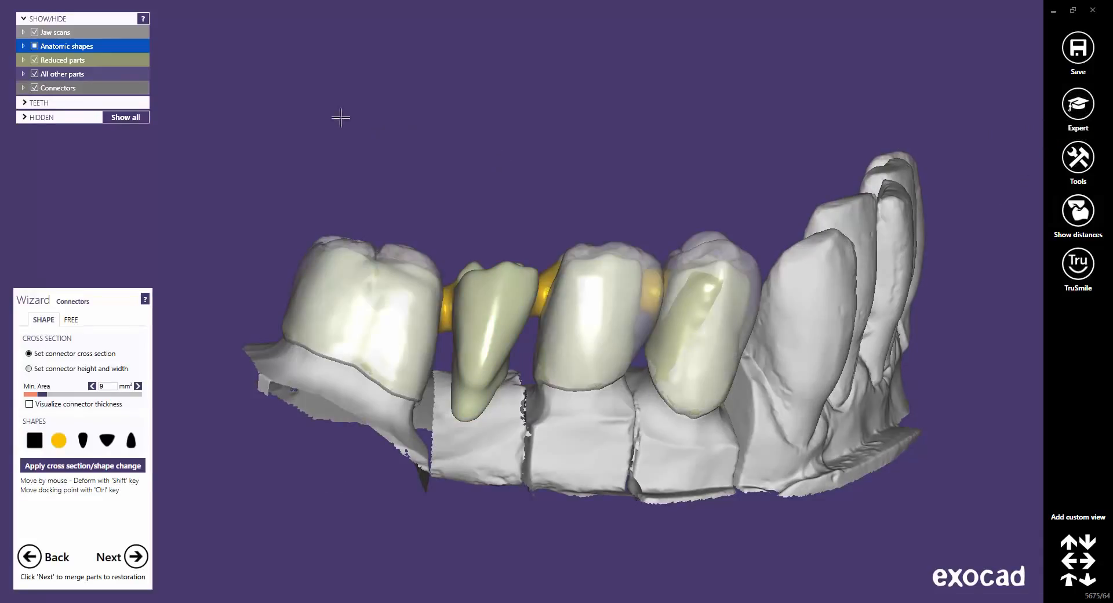
{"action": "left_click", "coordinate": [34, 46]}
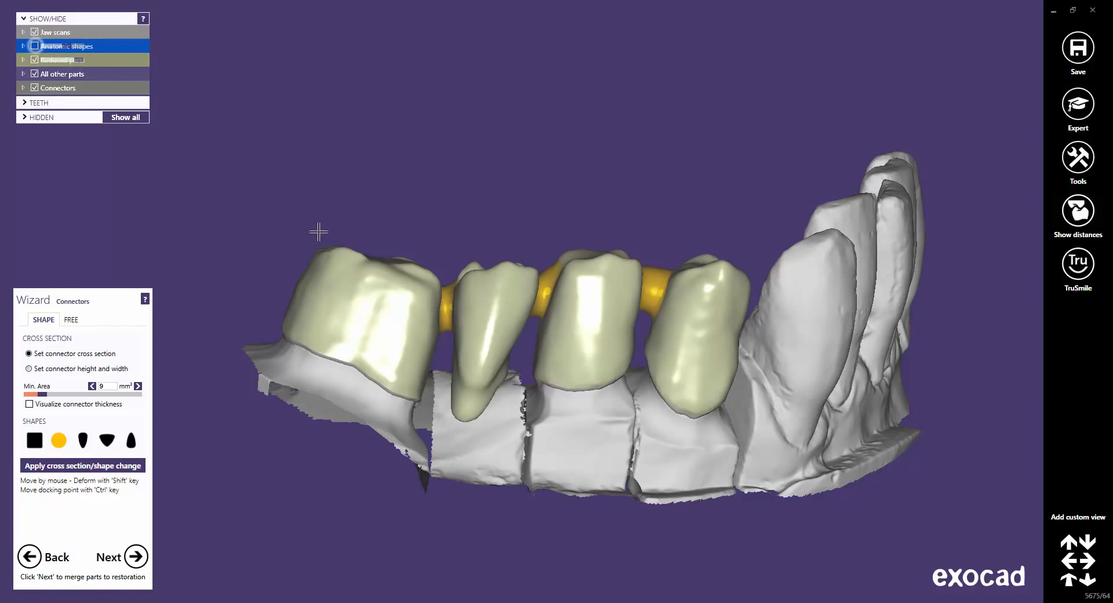
{"action": "middle_click", "coordinate": [500, 303]}
{"action": "right_click_drag", "start_coordinate": [502, 301], "coordinate": [499, 308]}
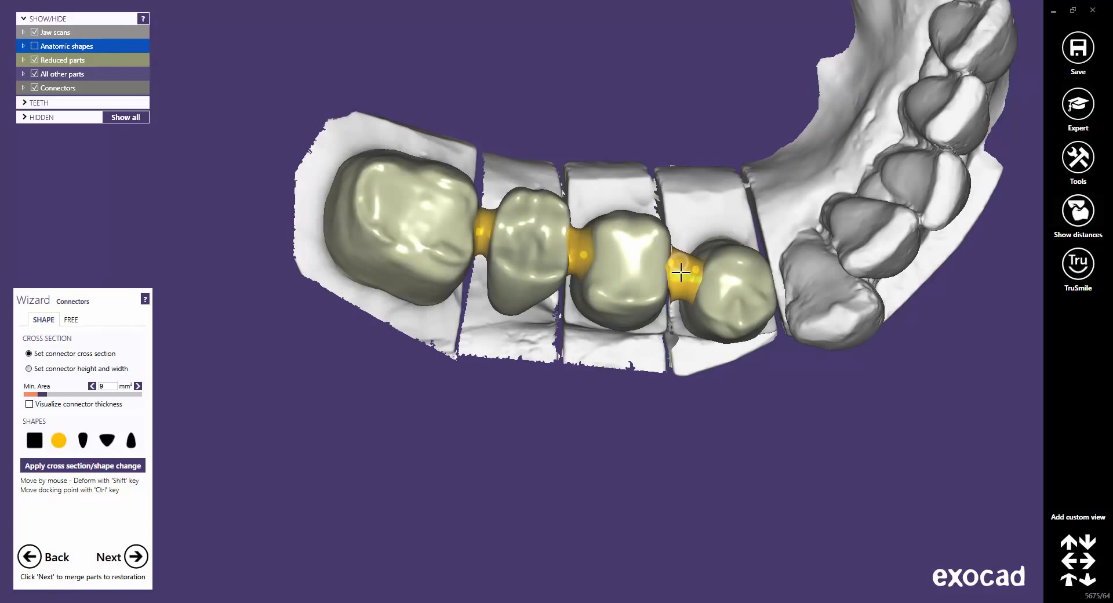
{"action": "right_click_drag", "start_coordinate": [607, 312], "coordinate": [588, 316]}
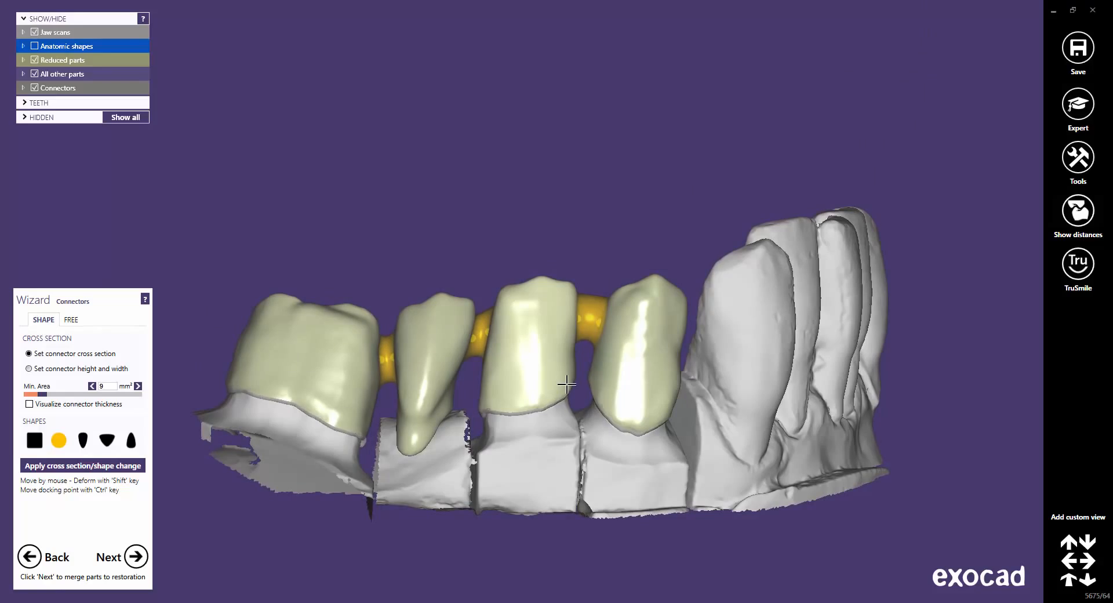